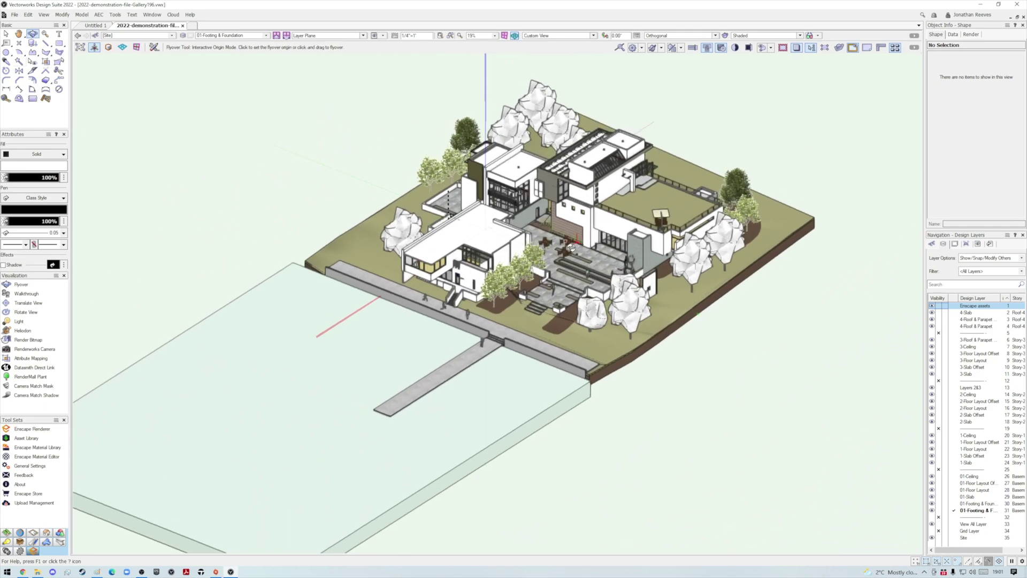
Start the Enscape renderer for the gallery building model.
scroll(573, 246, "up", 4)
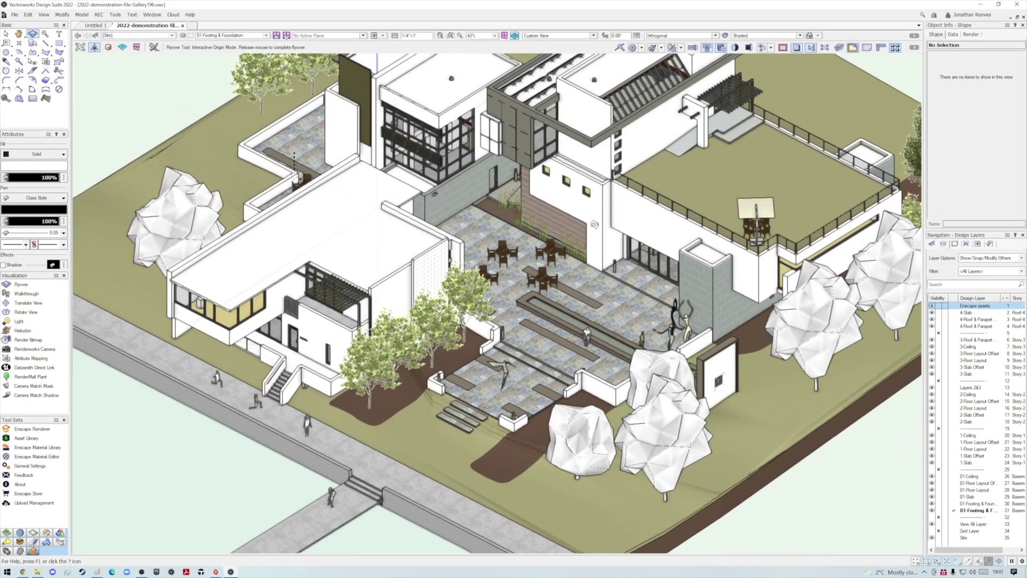
middle_click_drag(579, 248, 554, 286)
scroll(553, 283, "down", 2)
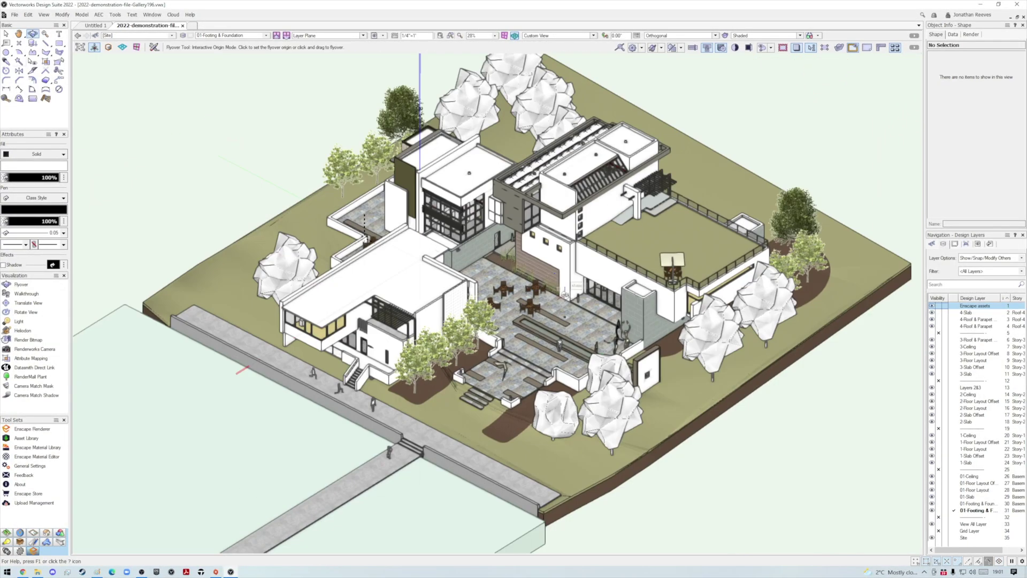
left_click_drag(546, 293, 572, 310)
scroll(571, 309, "up", 2)
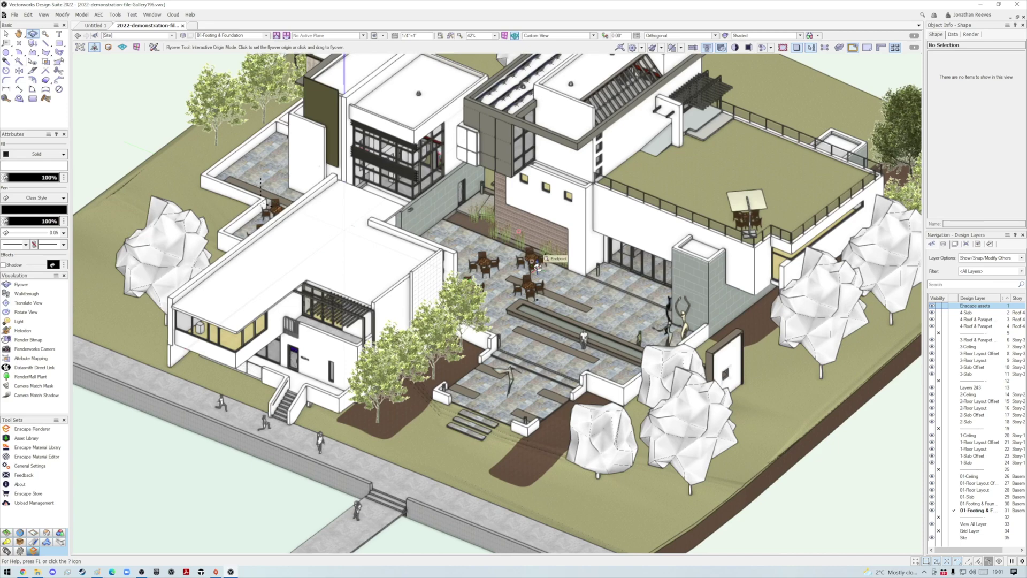
scroll(538, 265, "down", 2)
left_click_drag(608, 282, 474, 308)
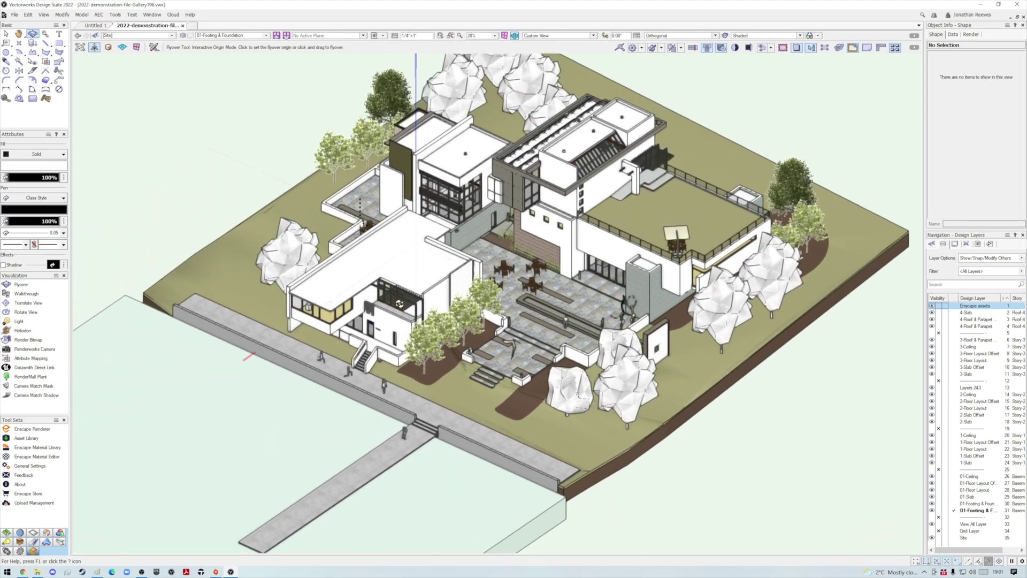
left_click(21, 430)
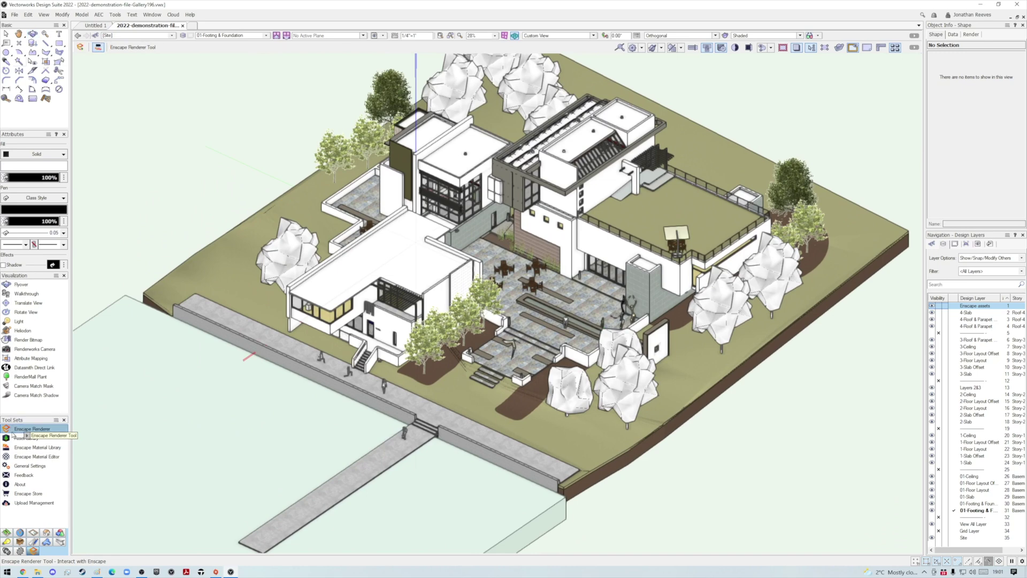
left_click(80, 48)
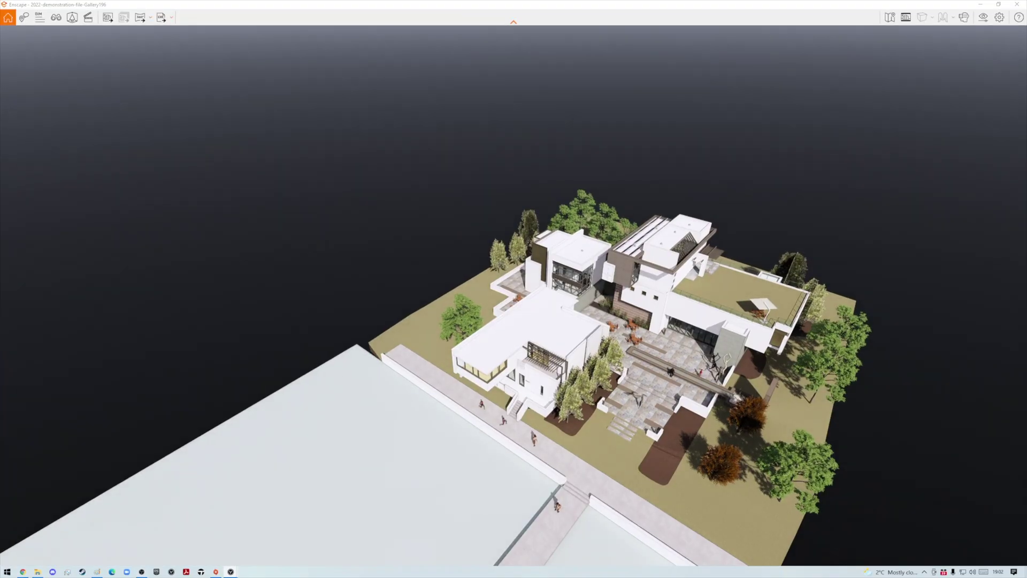
Examine the rendered site in Enscape from above, ending at a low view across the lawn towards the courtyard and building front.
middle_click_drag(711, 467, 650, 389)
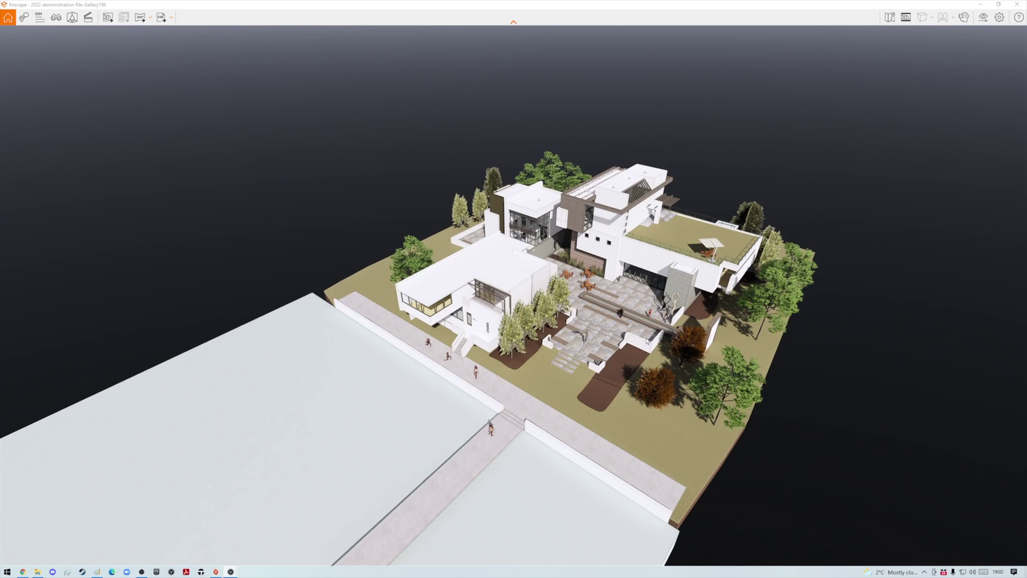
scroll(678, 353, "up", 5)
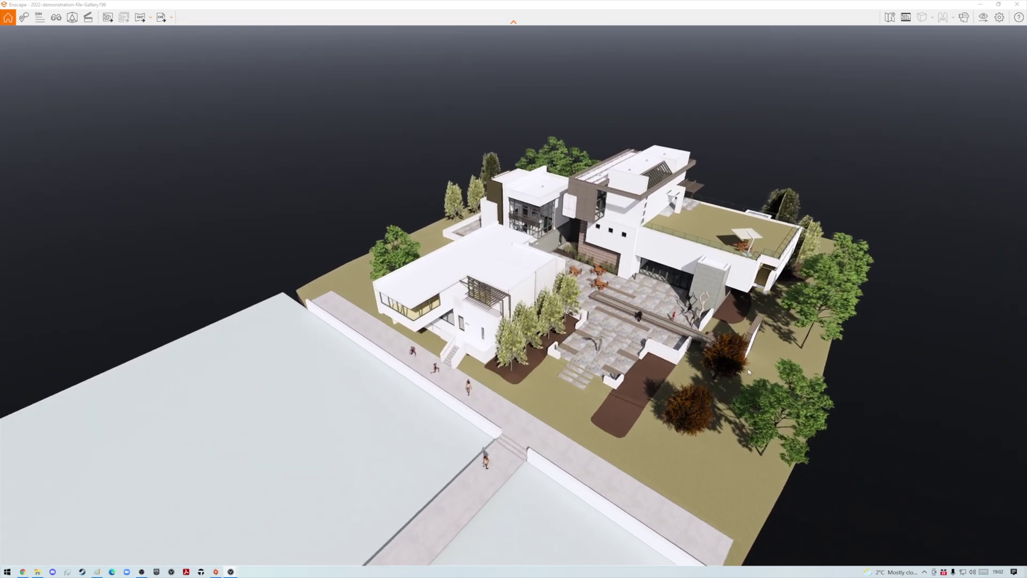
middle_click_drag(957, 514, 825, 465)
scroll(716, 357, "up", 5)
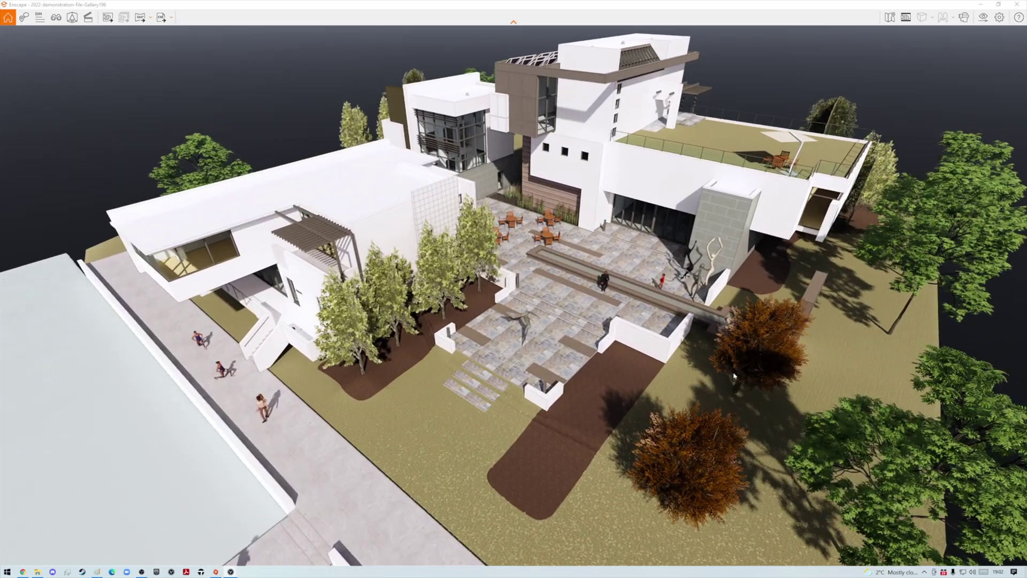
middle_click_drag(734, 376, 710, 359)
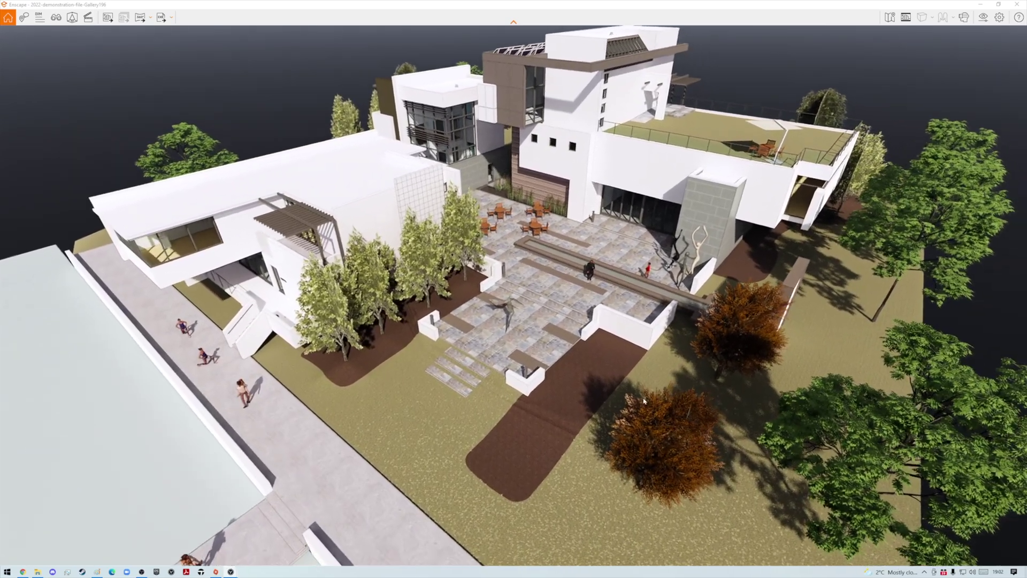
right_click_drag(711, 359, 775, 211)
right_click_drag(696, 236, 593, 296)
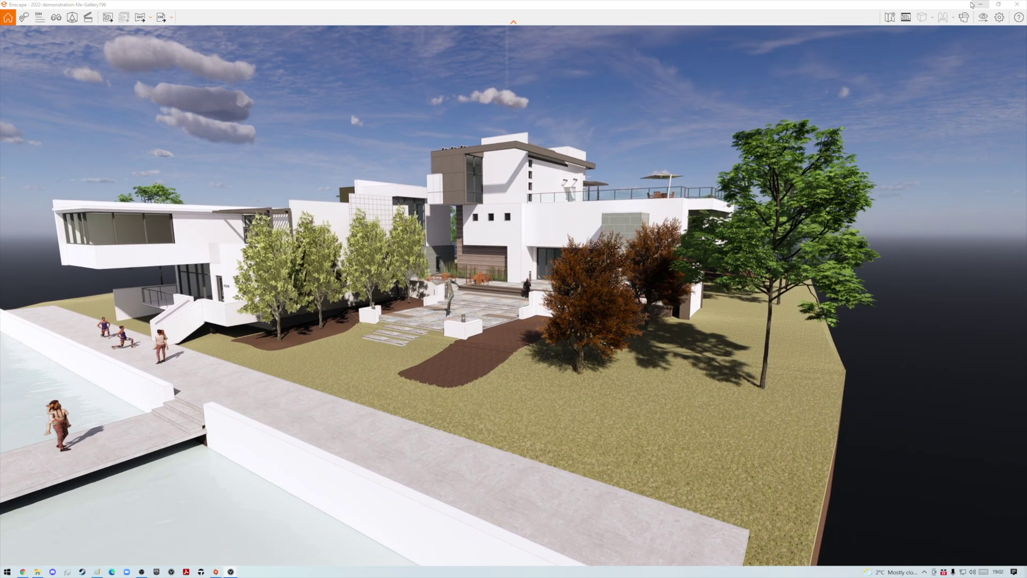
Arrange the Enscape and Vectorworks windows side by side and hide the "Enscape assets" design layer.
double_click(726, 7)
left_click_drag(1024, 64, 1025, 63)
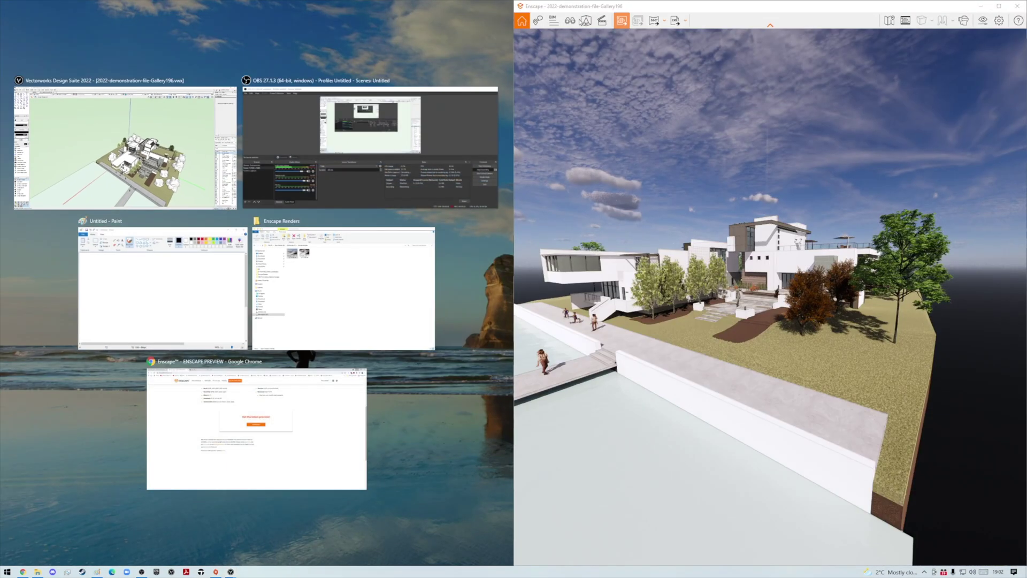
left_click(179, 150)
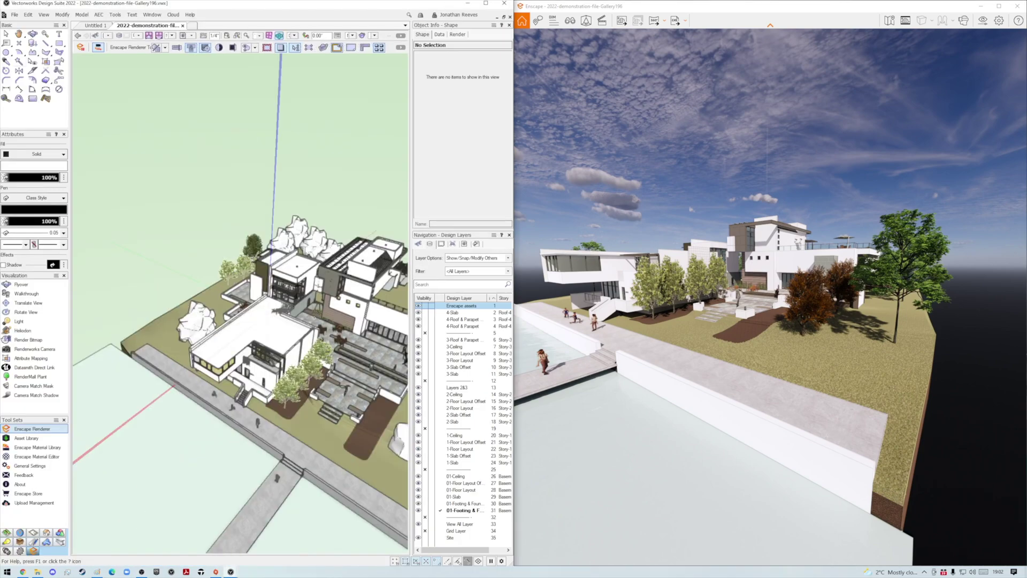
left_click(425, 306)
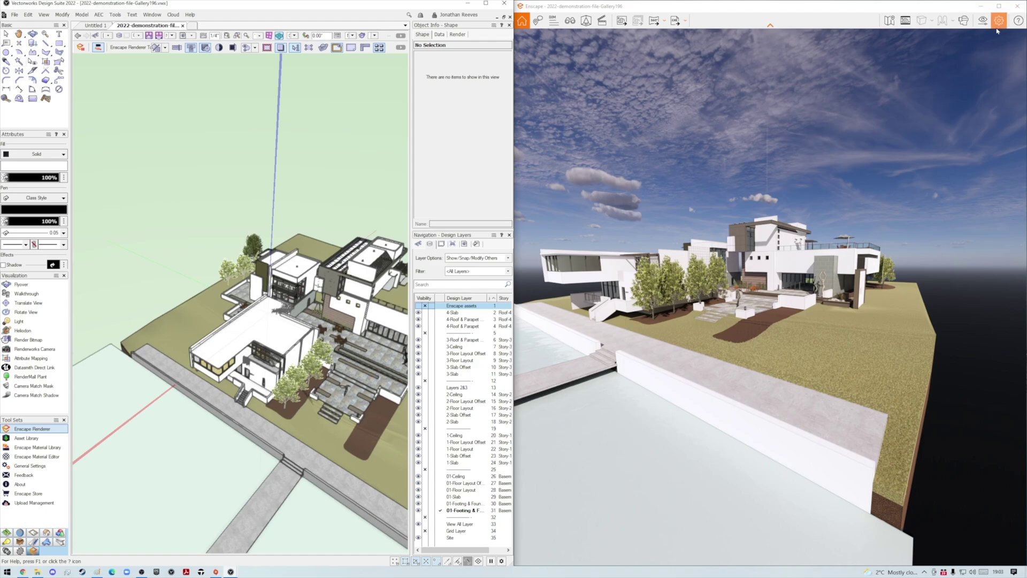
Maximize Enscape, open its Asset Library and place the woman in the green dress on the walkway near the entrance stairs.
left_click(999, 6)
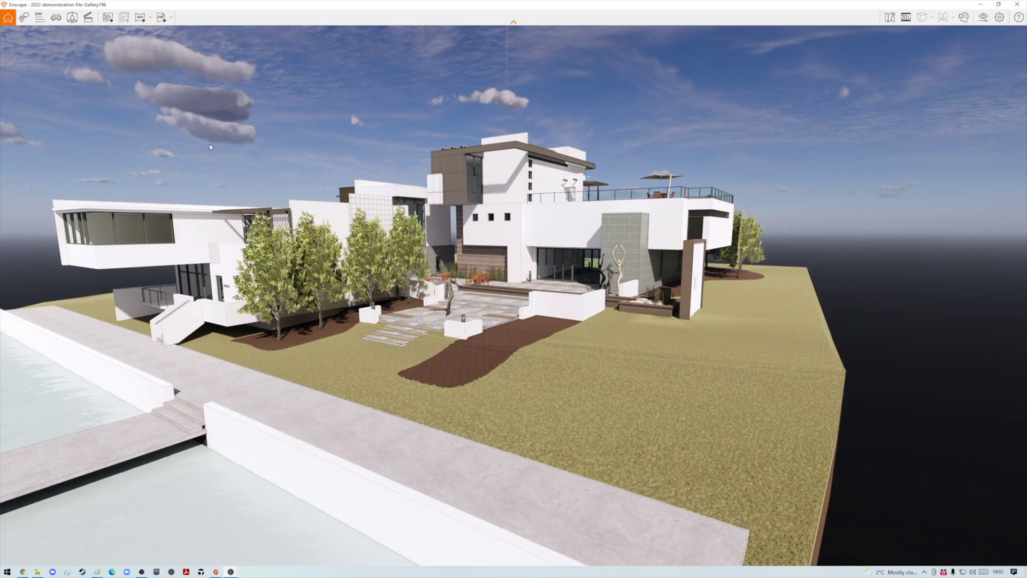
left_click(73, 19)
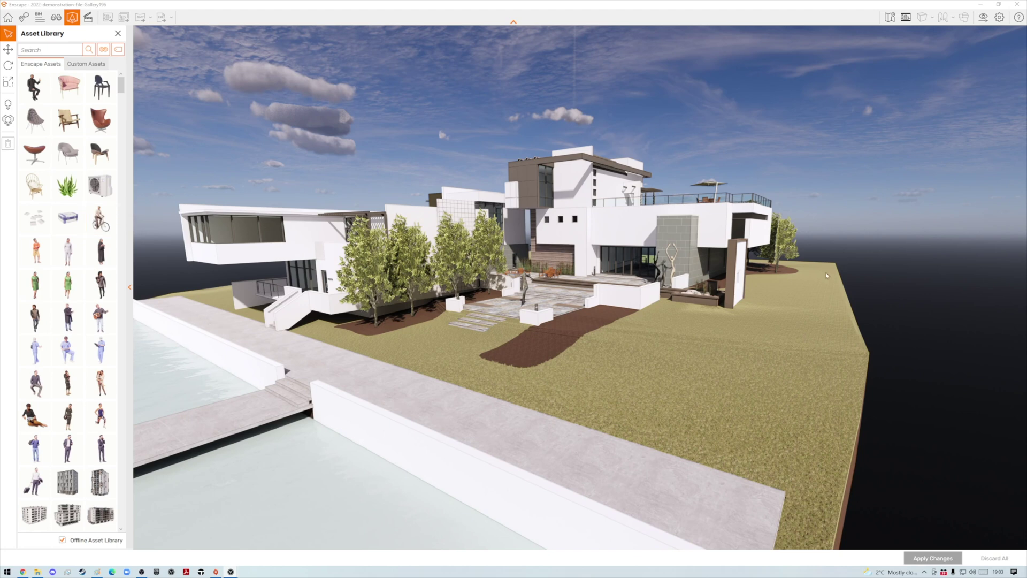
left_click(69, 289)
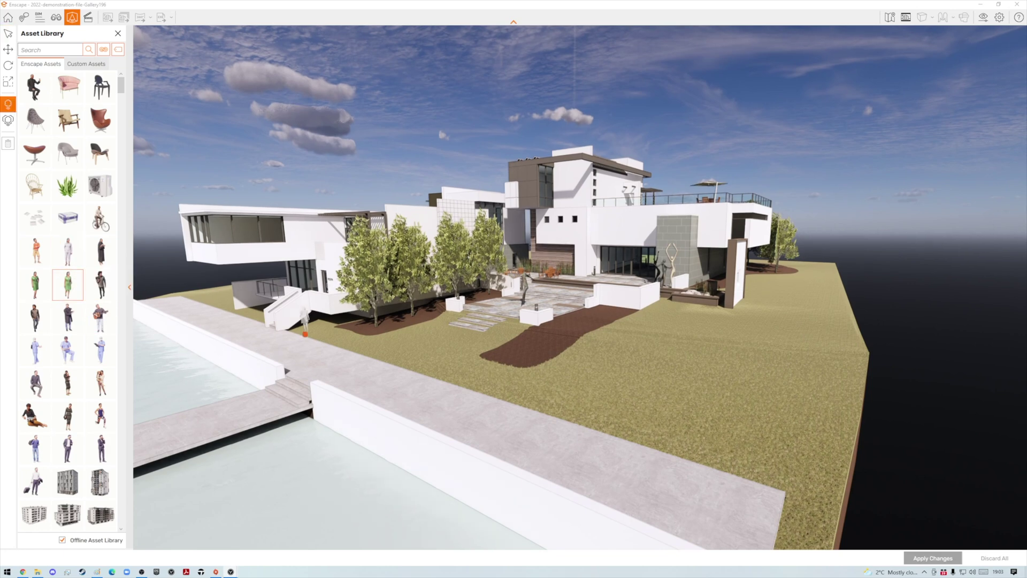
left_click(277, 348)
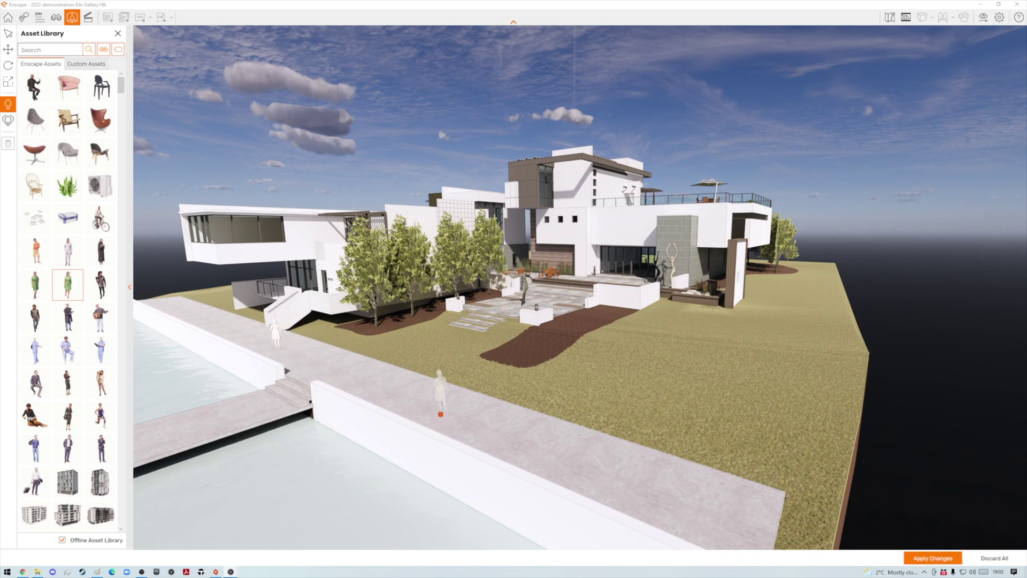
Place two men and two women from the Asset Library at spaced positions along the walkway and apply the changes.
left_click(101, 319)
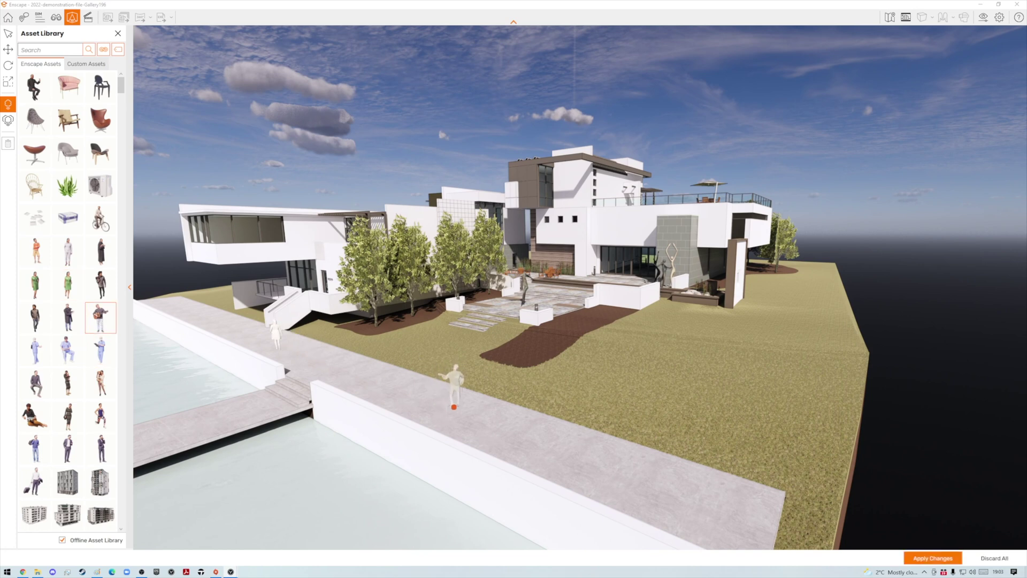
left_click(79, 394)
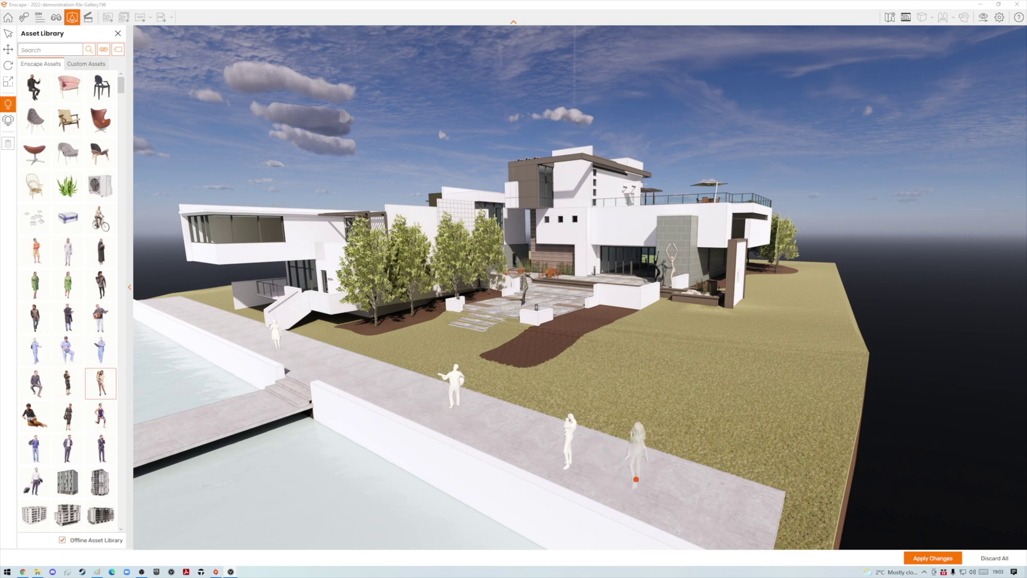
left_click(35, 383)
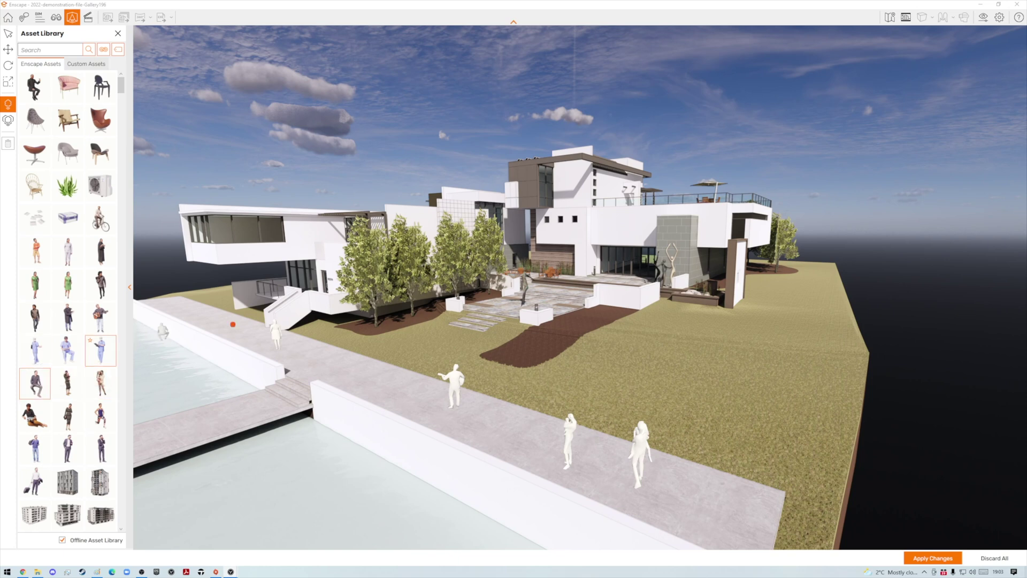
left_click(68, 449)
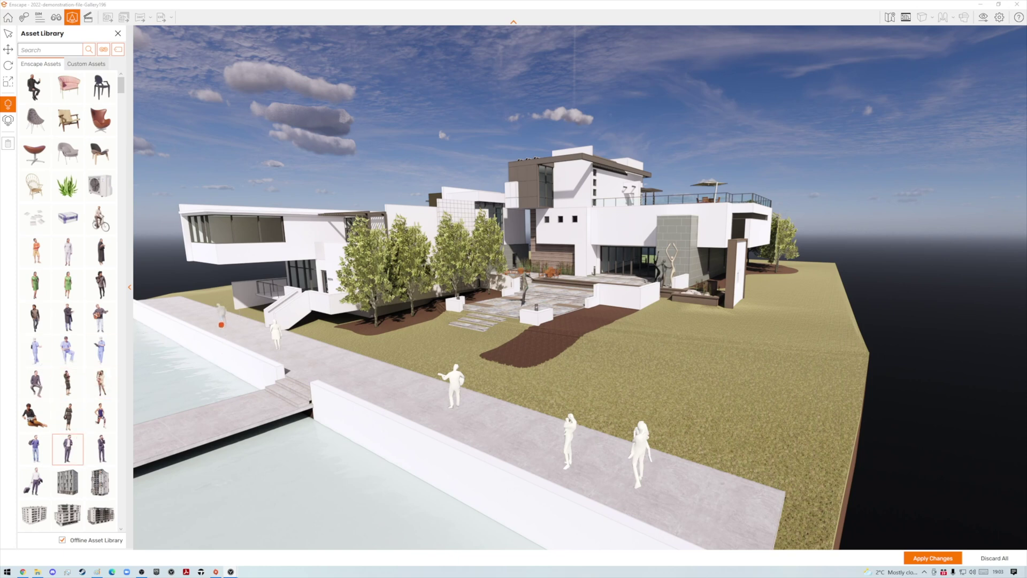
left_click(204, 318)
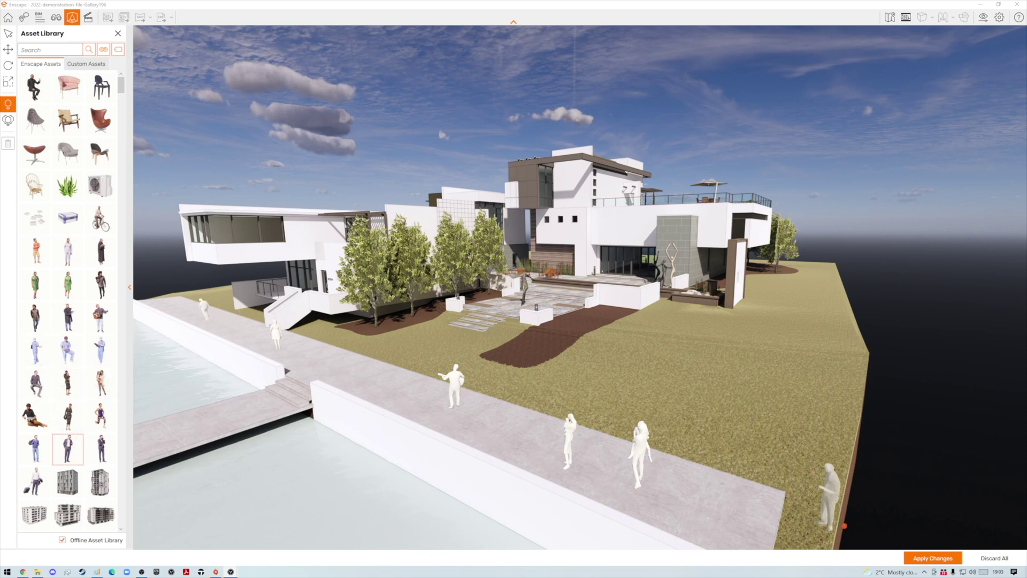
left_click(933, 558)
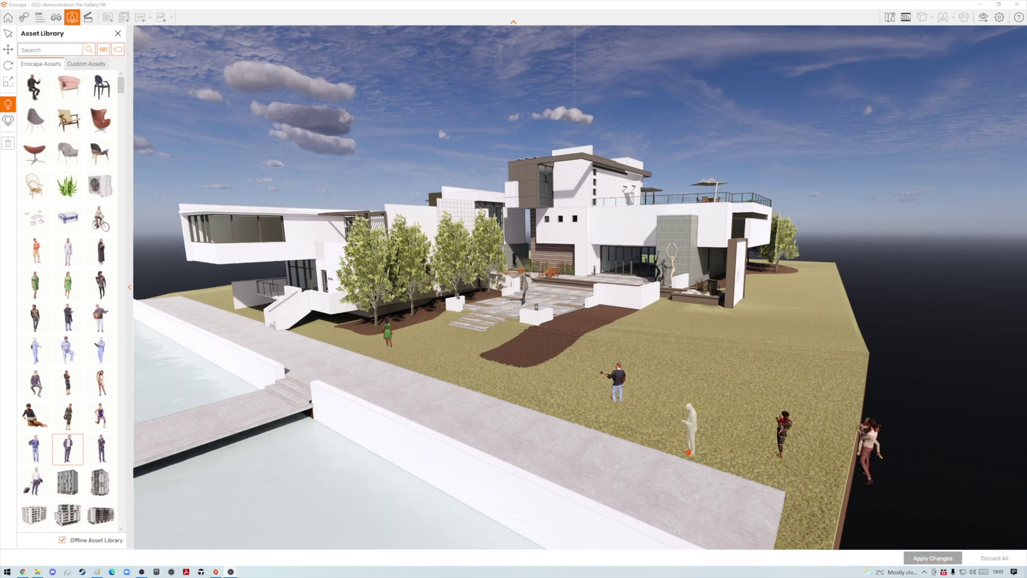
Move the woman in the green dress from the lawn onto the walkway near the entrance stairs.
left_click(8, 34)
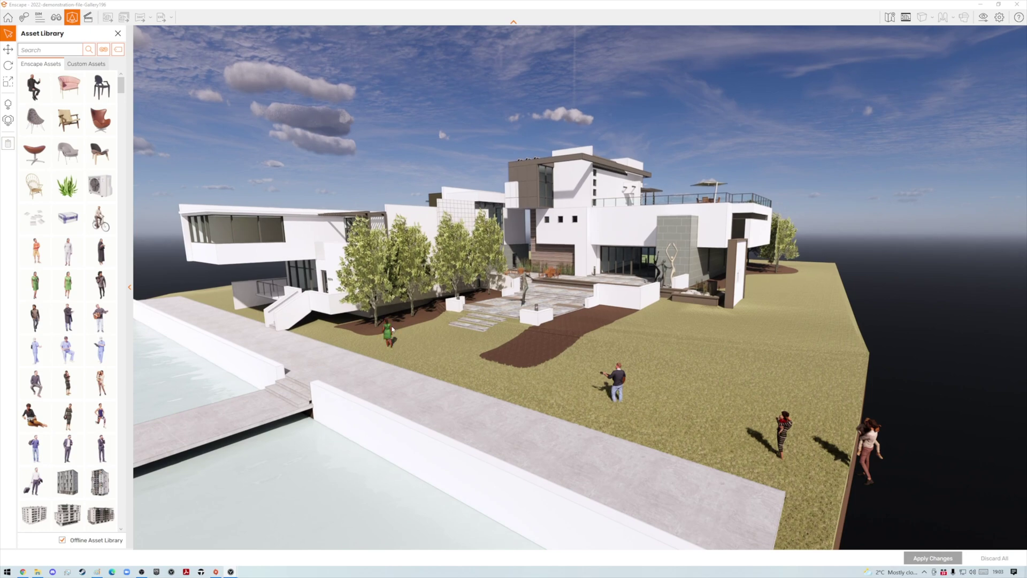
right_click_drag(398, 339, 420, 353)
left_click(392, 335)
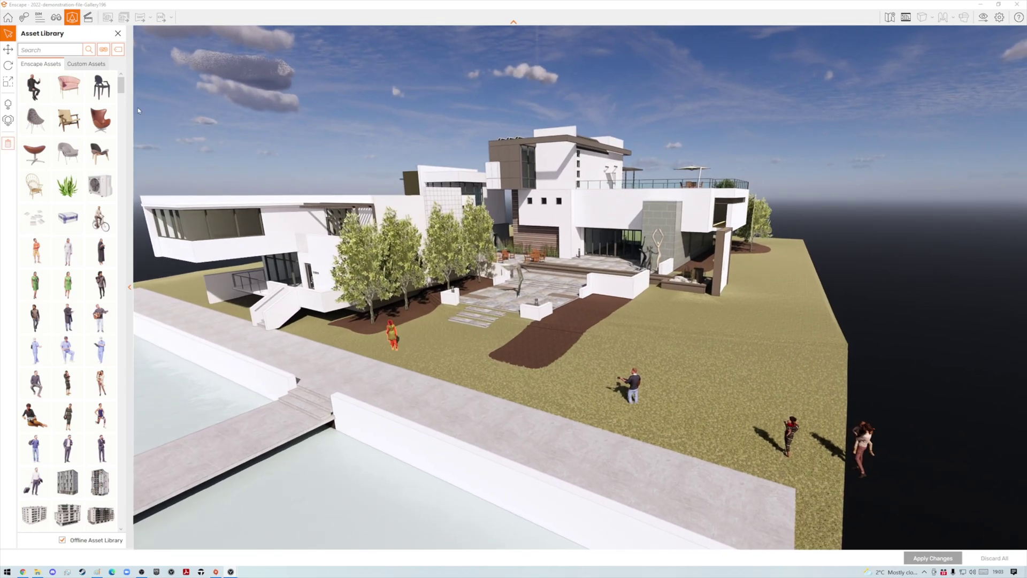
left_click(8, 50)
left_click_drag(392, 346, 267, 348)
Move the man in jeans from the lawn onto the walkway beside the bridge steps.
left_click(630, 404)
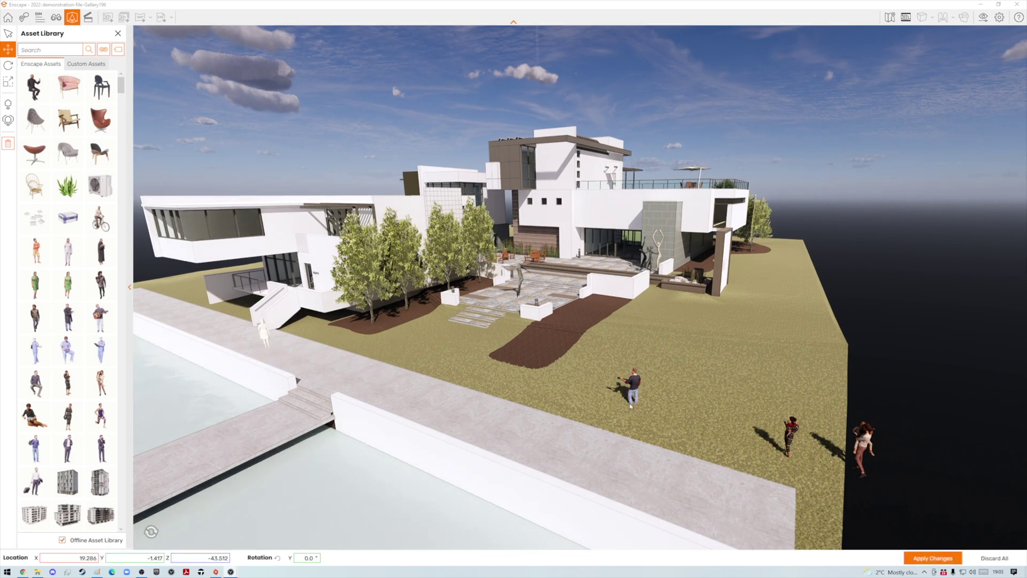
key("Escape")
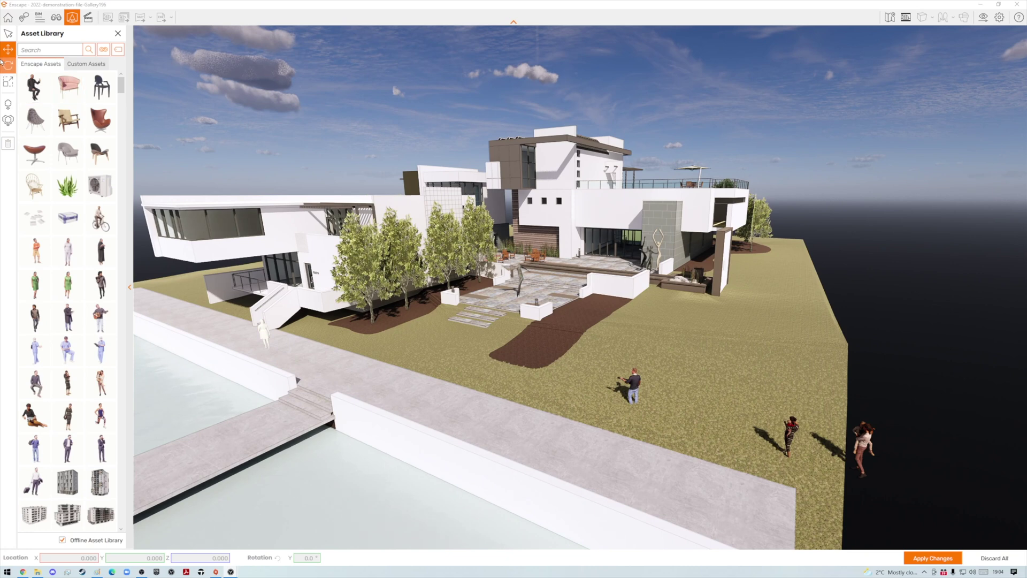
left_click(635, 382)
left_click_drag(635, 382, 341, 351)
Move the two women near the site's far edge onto the walkway, spaced apart, and apply the changes.
left_click(787, 461)
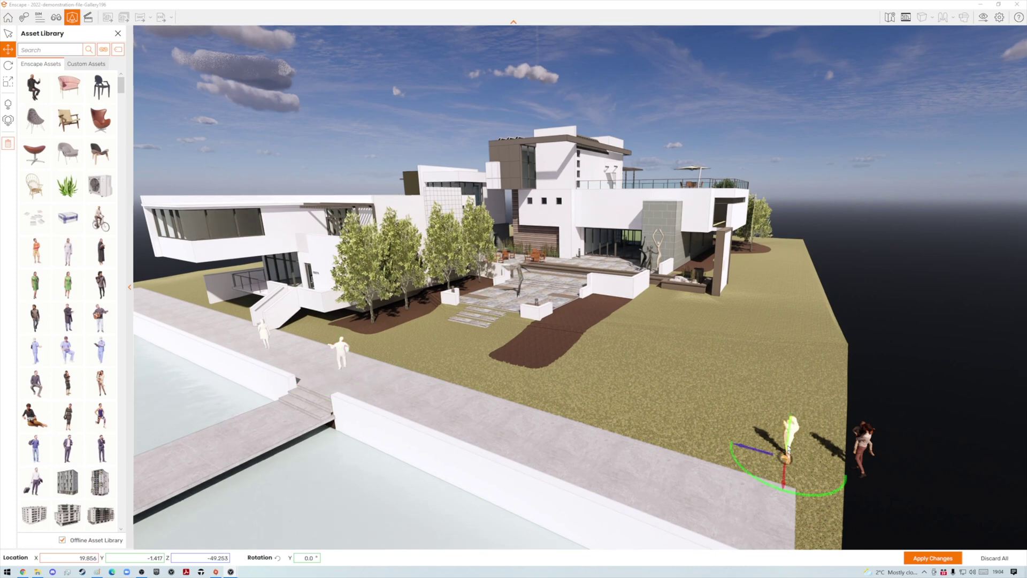
left_click_drag(786, 462, 426, 396)
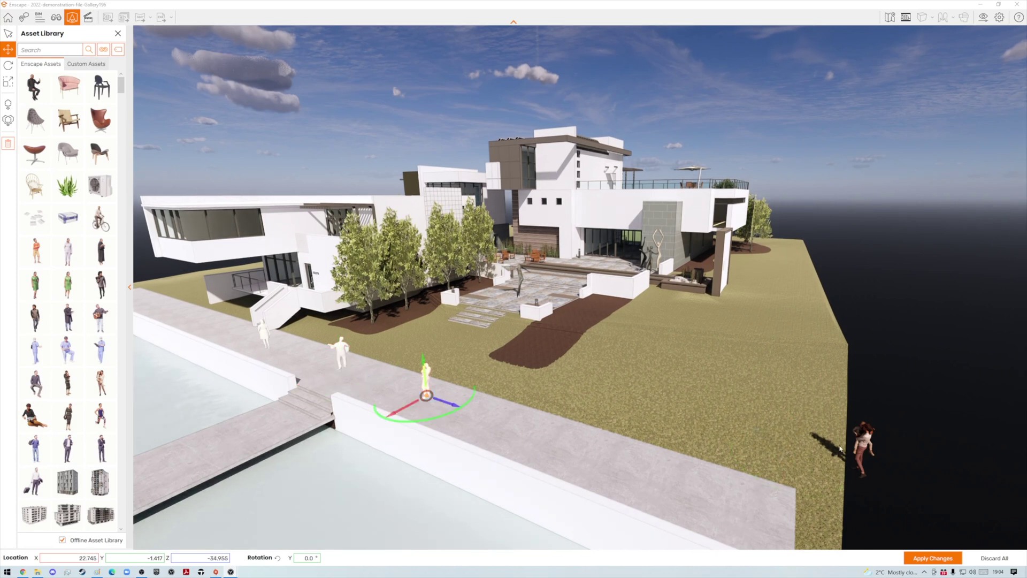
left_click(867, 445)
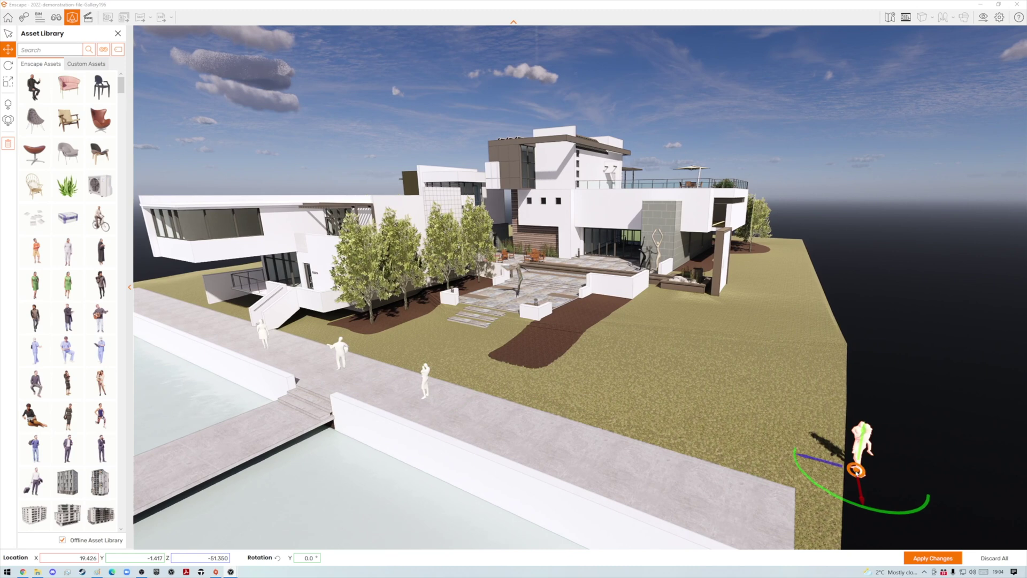
left_click_drag(867, 445, 583, 441)
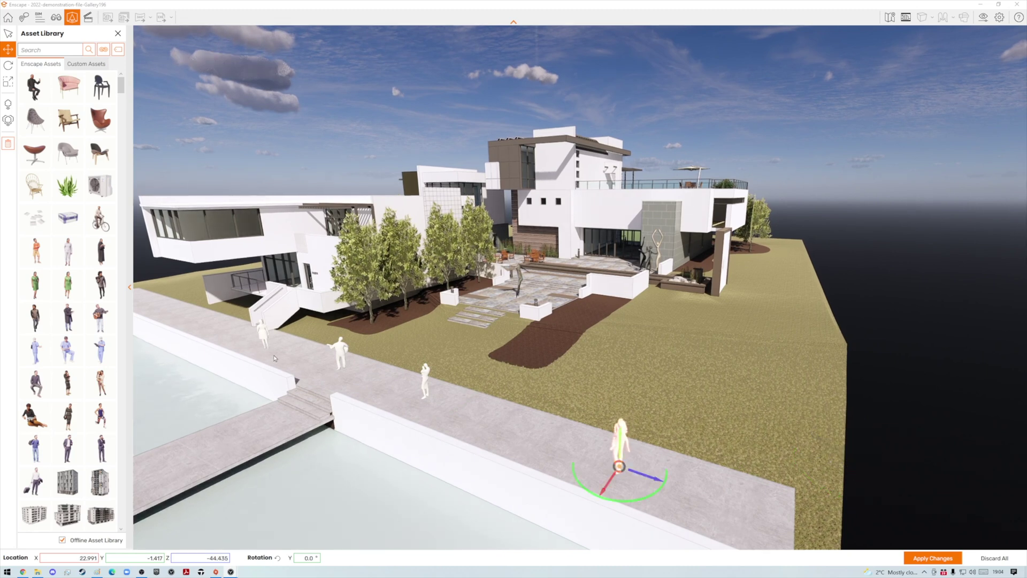
right_click_drag(488, 433, 474, 425)
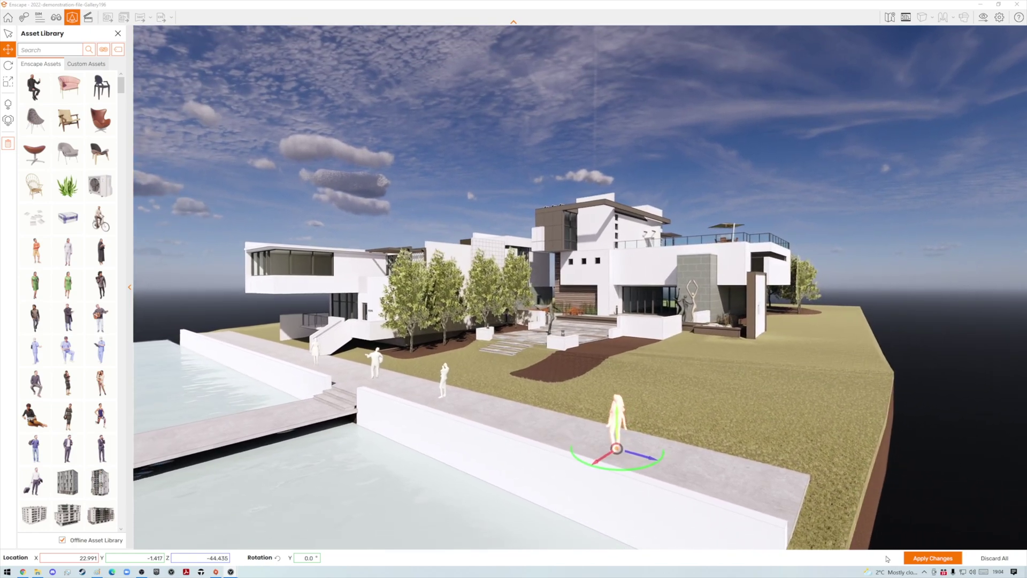
left_click(934, 558)
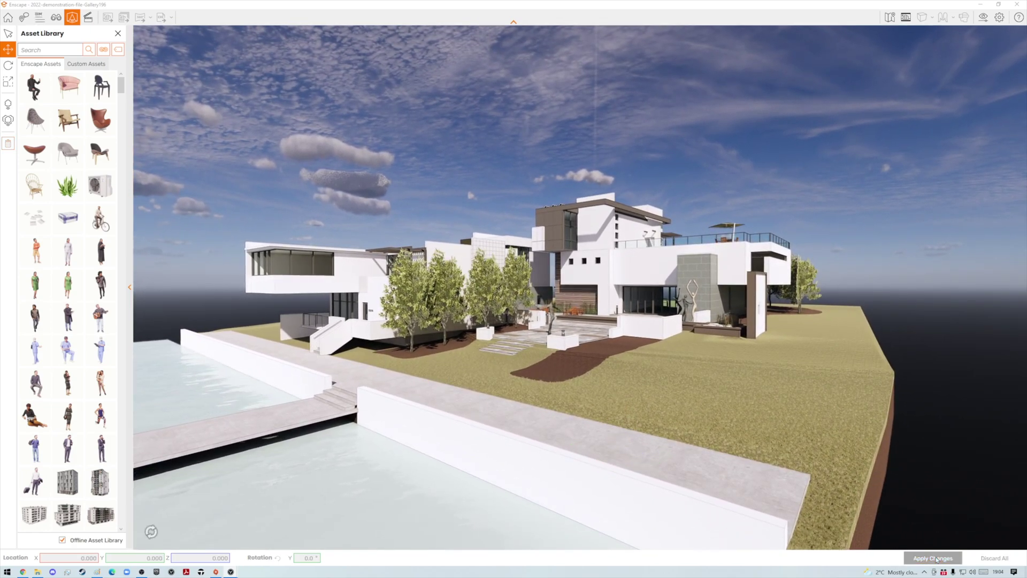
Arrange Enscape and Vectorworks side by side, switch to Vectorworks, and inspect the placed people along the walkway in the model.
left_click(998, 4)
key("super+Right")
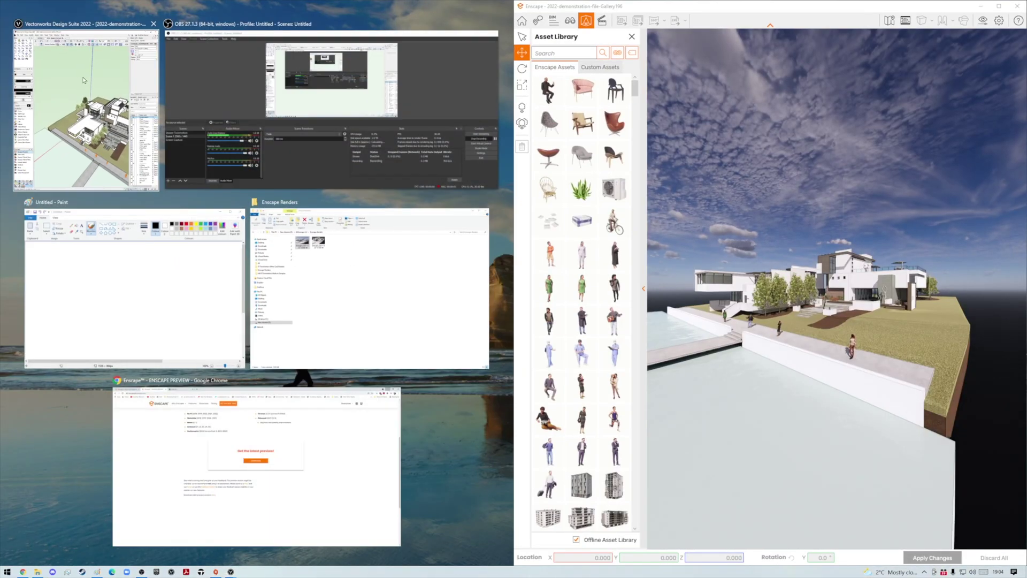
left_click(85, 109)
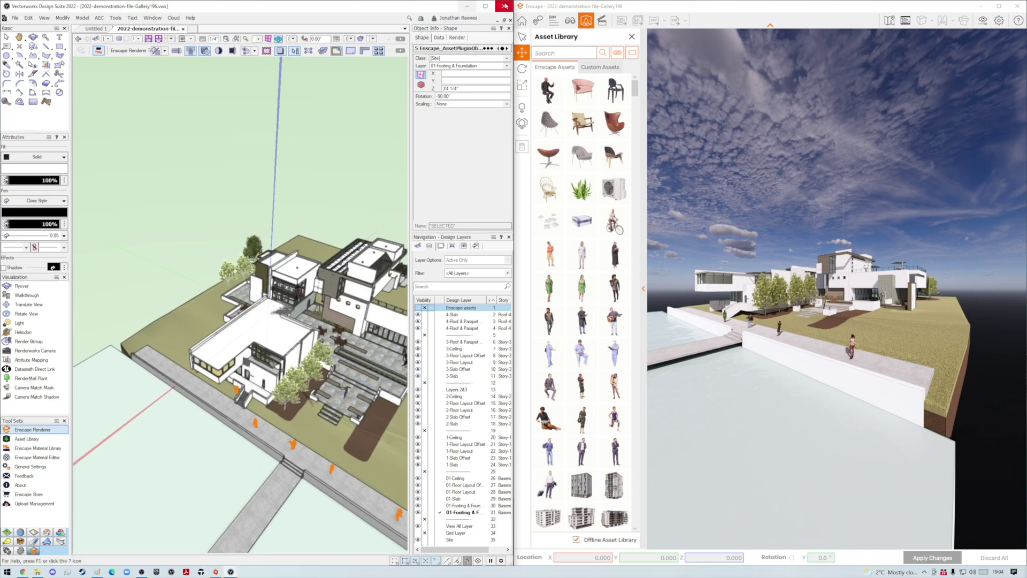
left_click(486, 6)
middle_click_drag(590, 422, 537, 306)
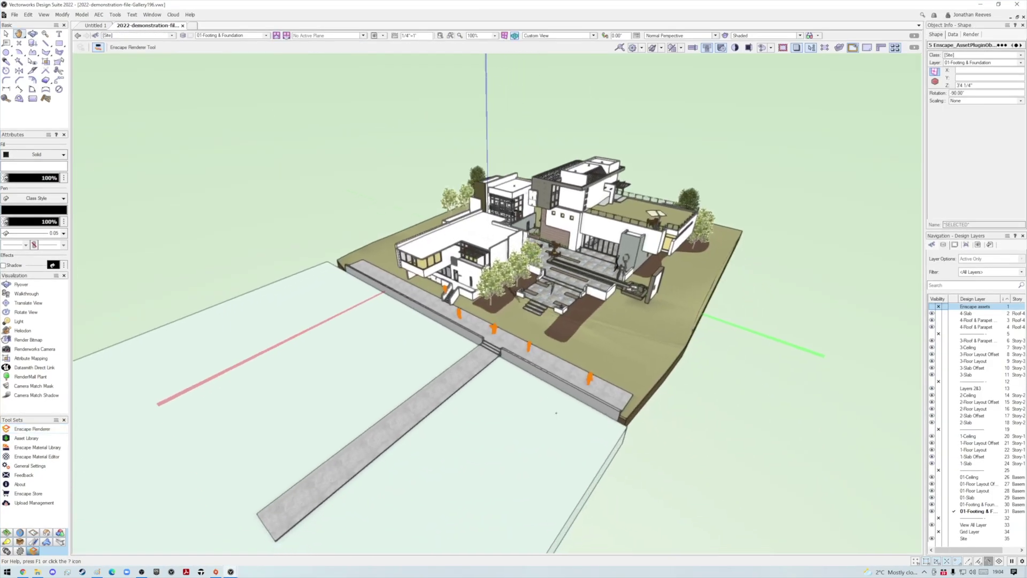
scroll(562, 422, "up", 3)
middle_click_drag(596, 385, 569, 282, "ctrl")
scroll(558, 192, "up", 5)
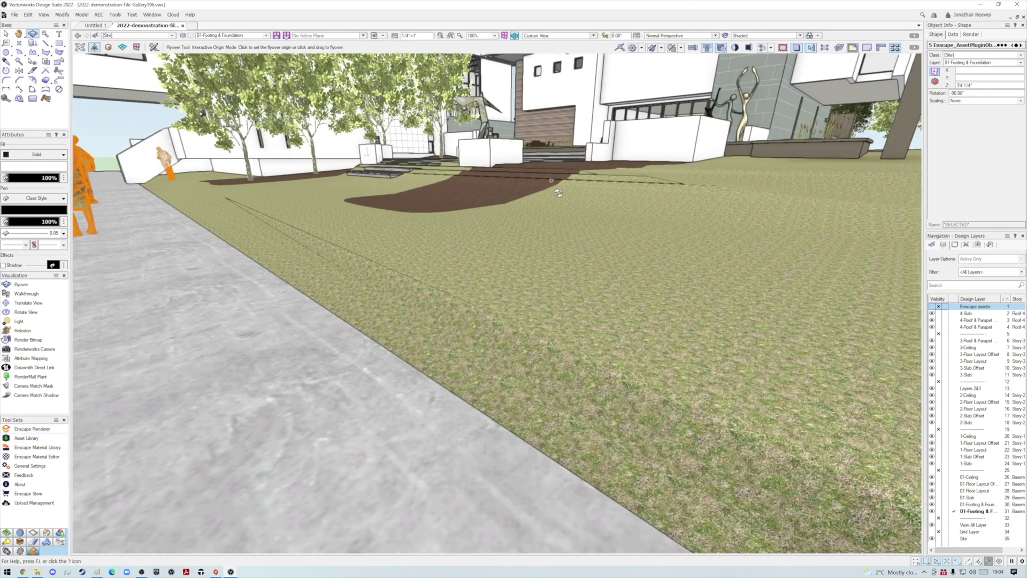
scroll(558, 193, "down", 3)
left_click_drag(555, 202, 577, 195)
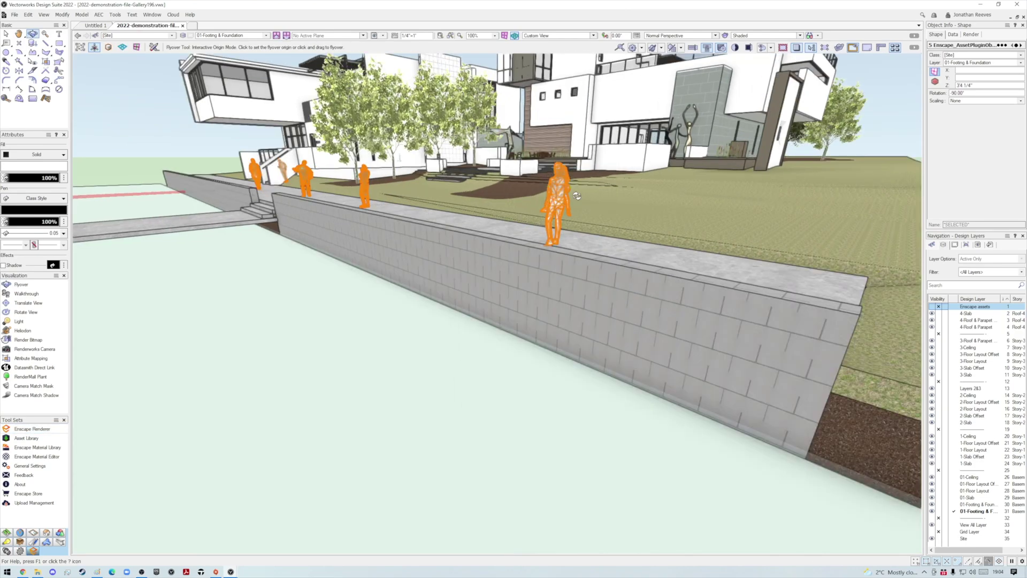
middle_click_drag(575, 173, 584, 250, "ctrl")
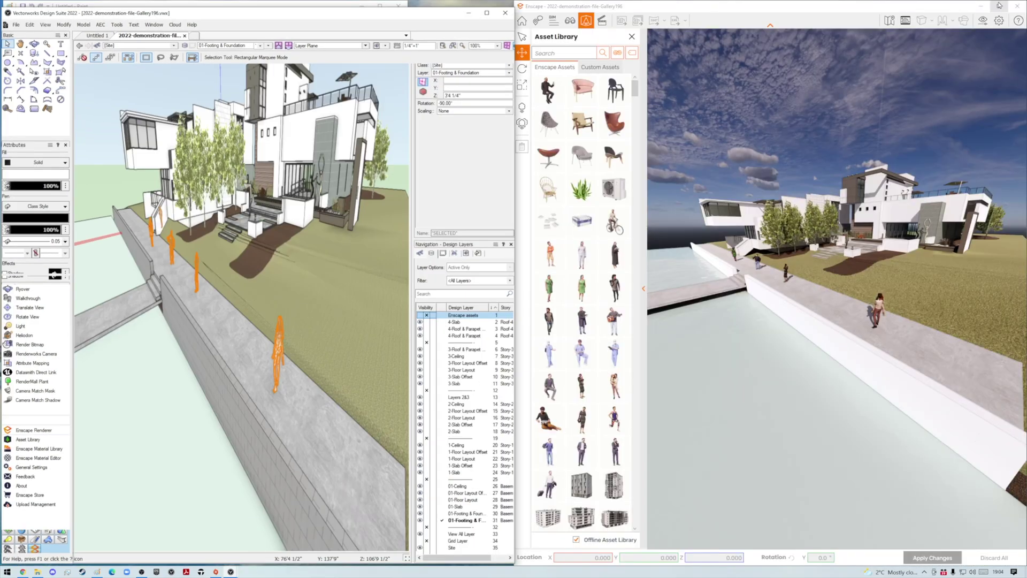
Return to Enscape, find "tree" in the Asset Library, and place a first tree on the lawn near the walkway's end.
left_click(998, 3)
left_click(998, 7)
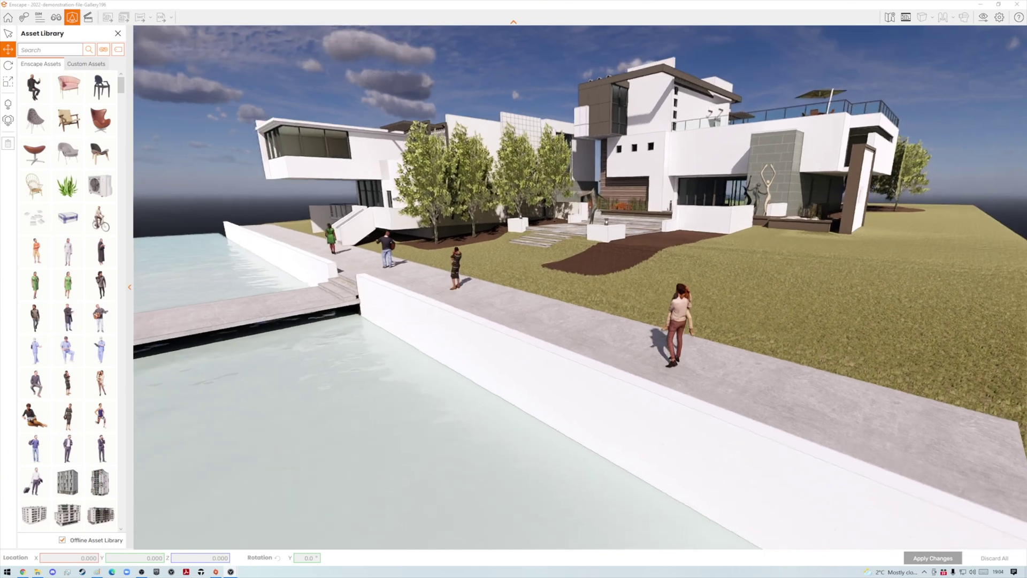
left_click_drag(145, 206, 164, 191)
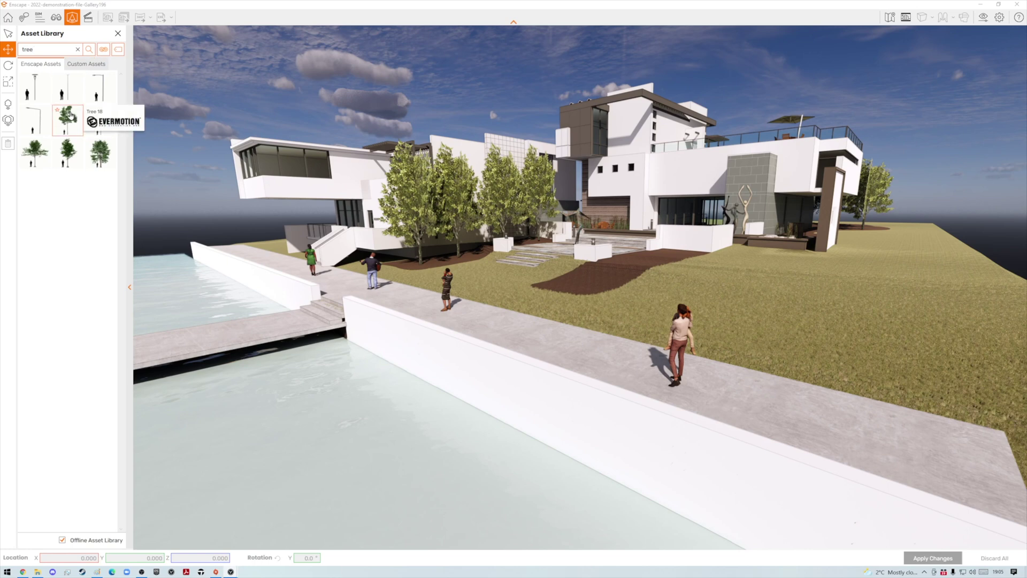
left_click(71, 129)
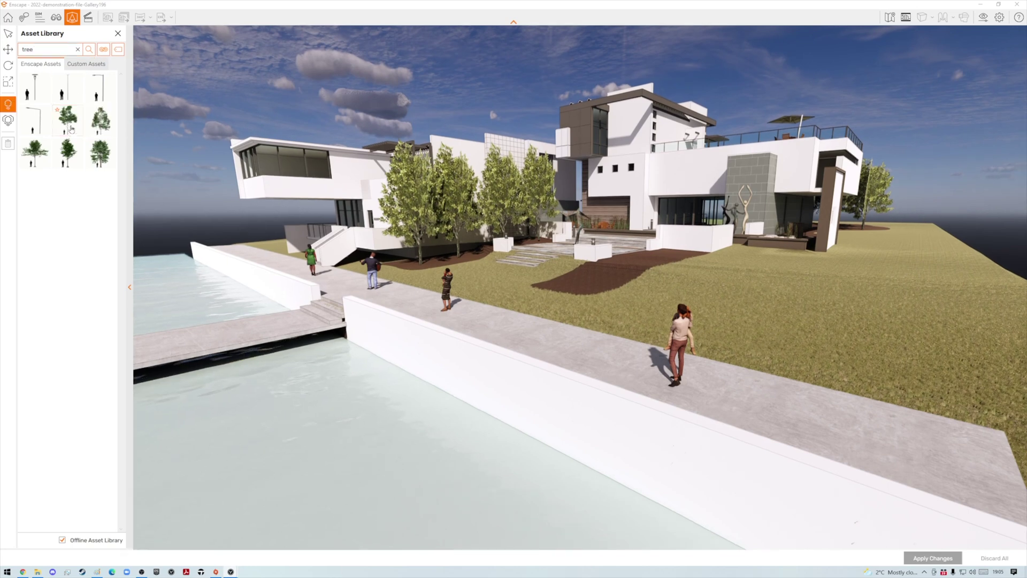
left_click(103, 167)
left_click(730, 314)
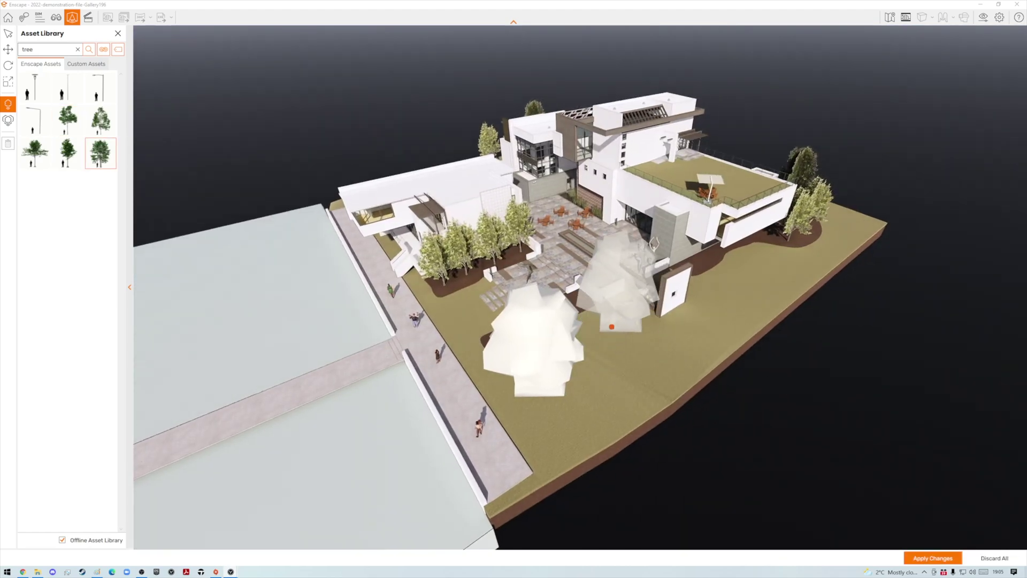
Place five more trees of the same type, spaced across the lawn beside the building's freestanding wall.
left_click(615, 316)
left_click(706, 275)
left_click(757, 272)
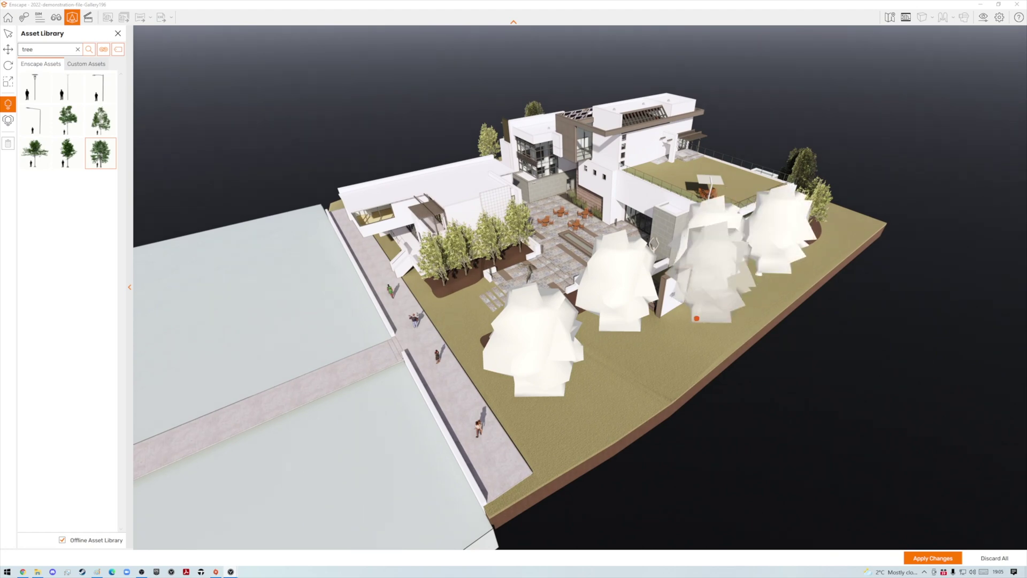
left_click(711, 324)
left_click(640, 372)
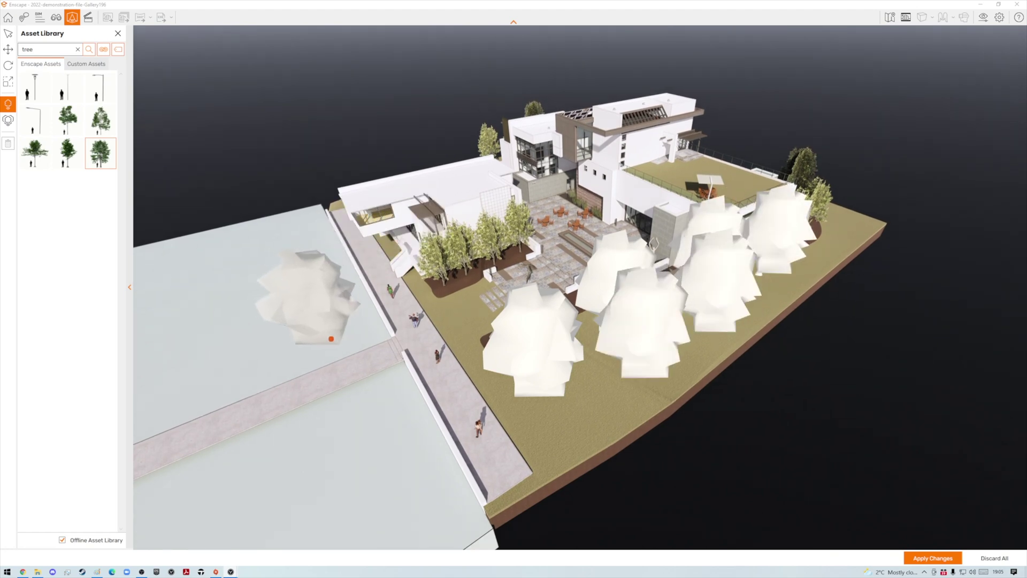
Place three more trees on the lawn behind the building's opposite wing and apply the changes.
right_click_drag(332, 339, 473, 297)
left_click(272, 270)
left_click(287, 223)
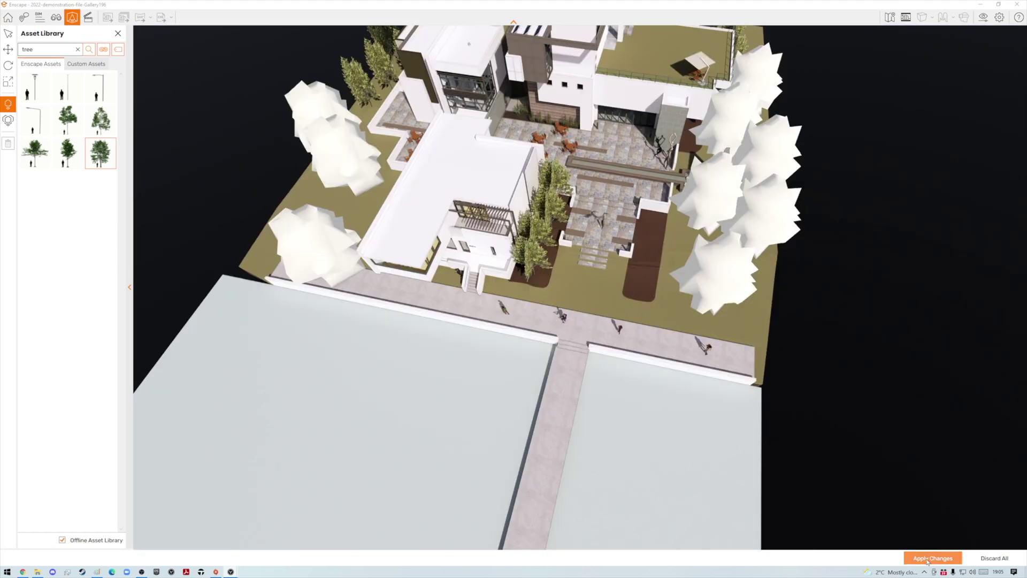
left_click(928, 561)
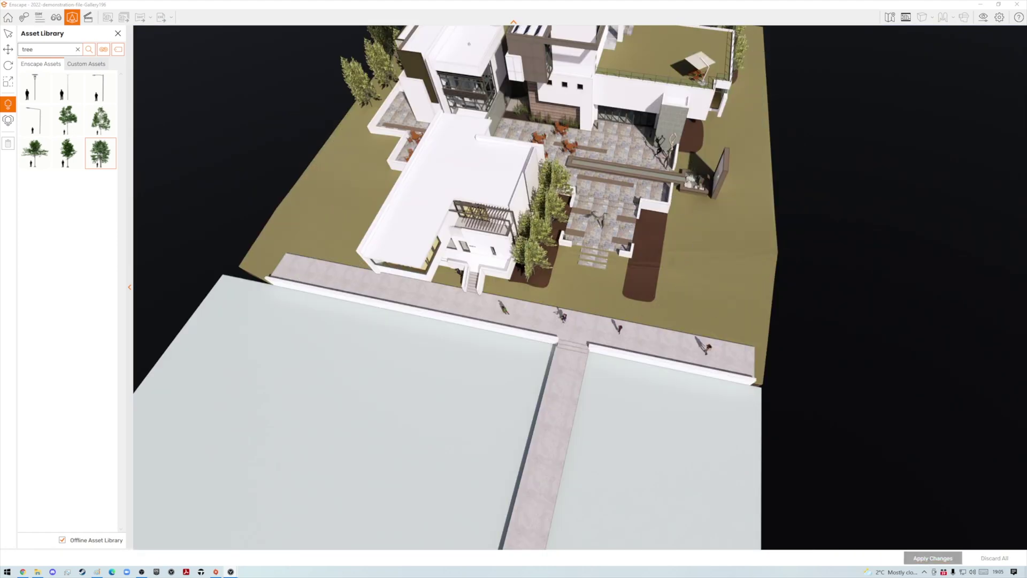
Switch to Vectorworks beside the Enscape view and examine the transferred trees and people around the whole site.
right_click_drag(639, 419, 615, 297)
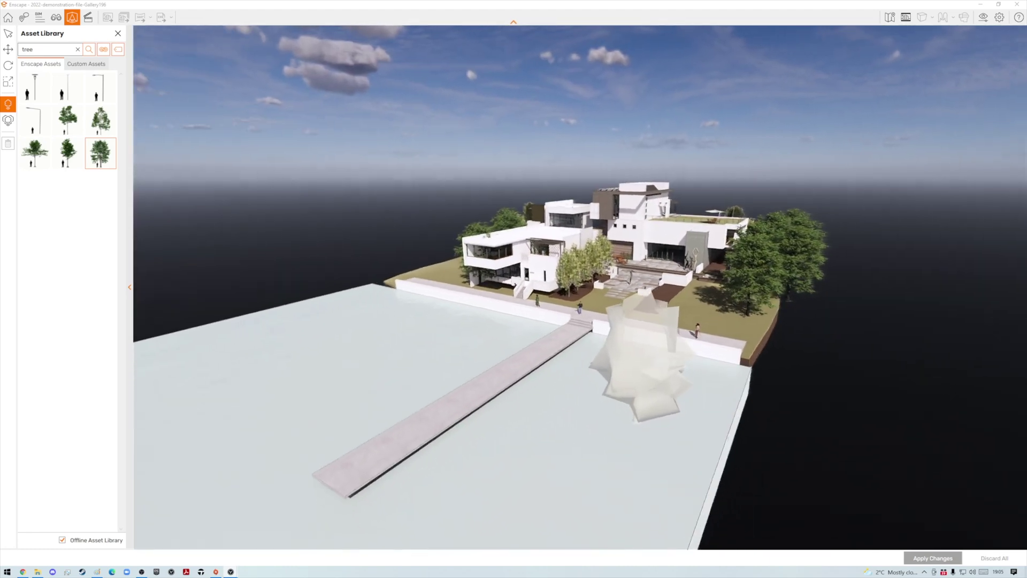
left_click(998, 5)
left_click_drag(757, 71, 1025, 75)
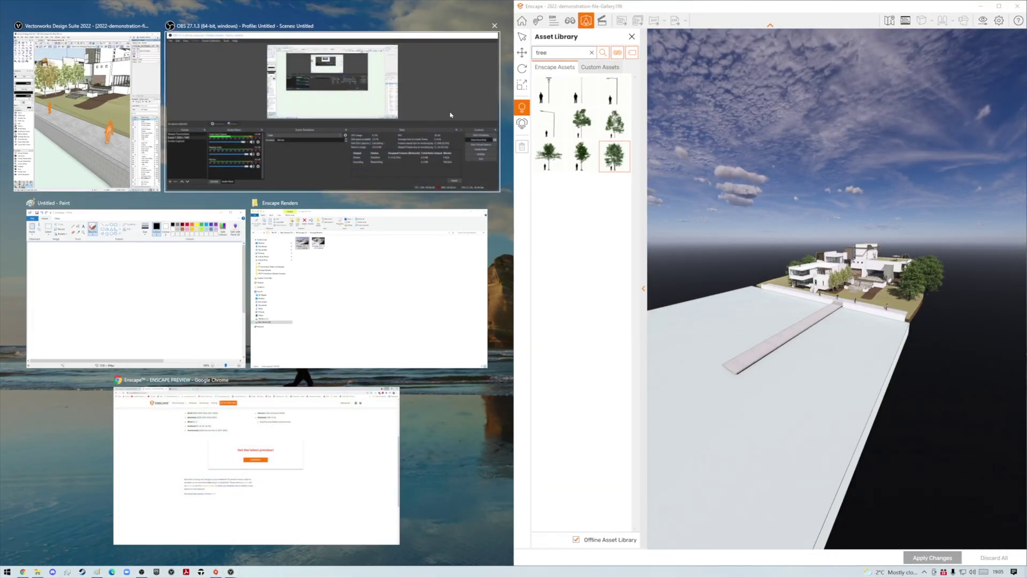
left_click(86, 111)
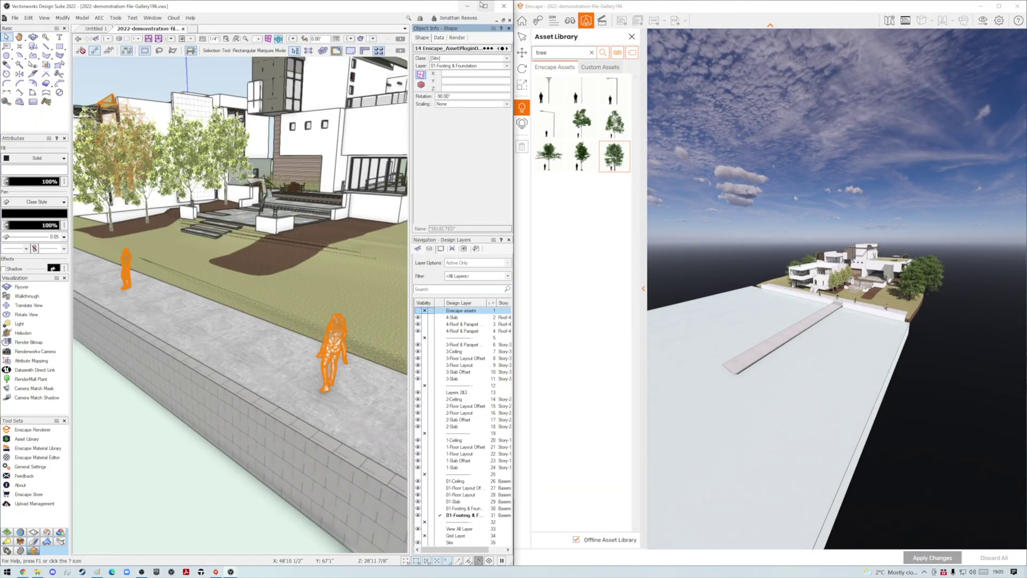
left_click(485, 7)
scroll(711, 317, "down", 4)
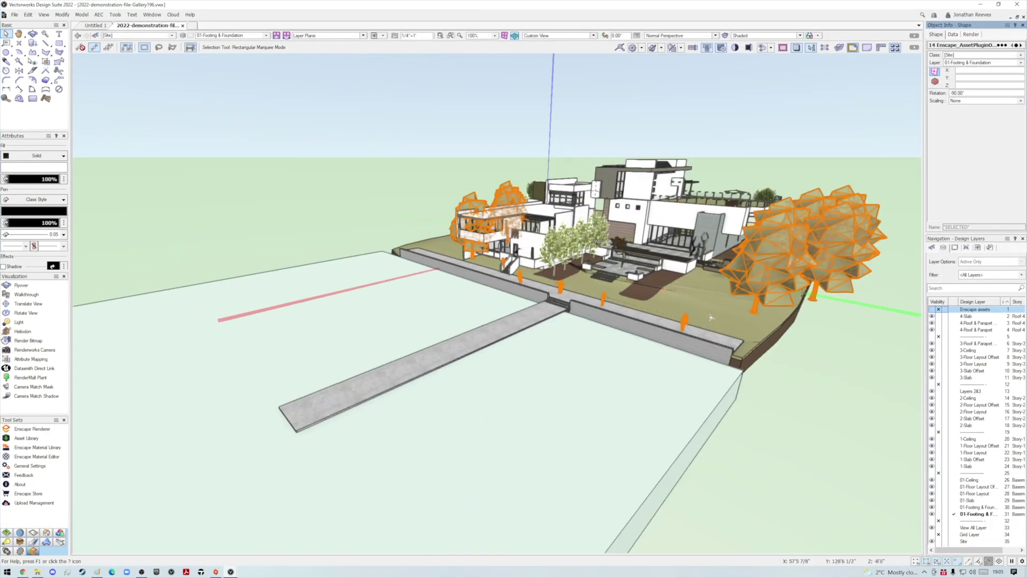
right_click(693, 280)
left_click(720, 208)
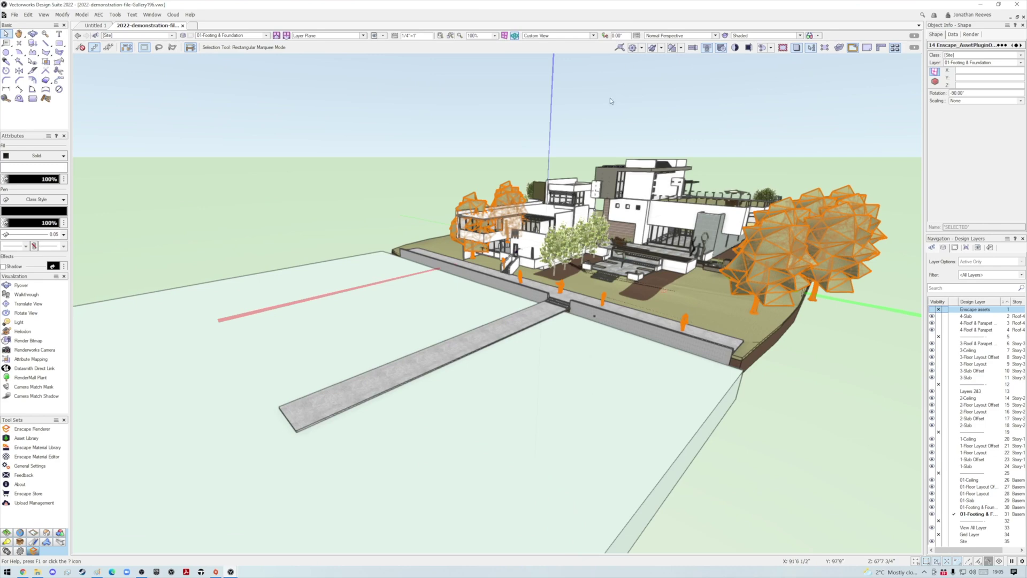
middle_click_drag(556, 157, 518, 185, "ctrl")
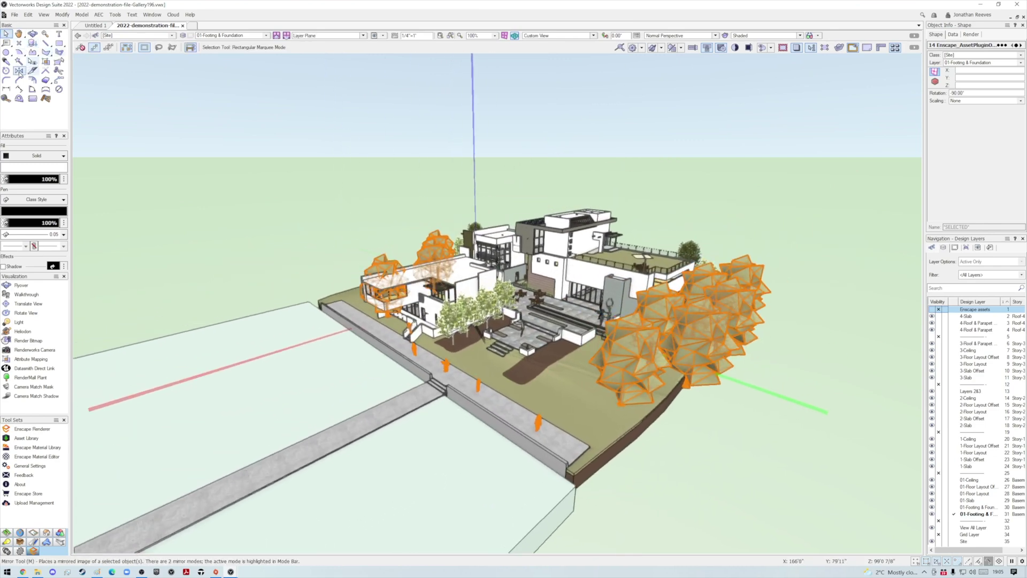
Review the Select Similar tool's preferences with object type as the matching criterion.
left_click(19, 61)
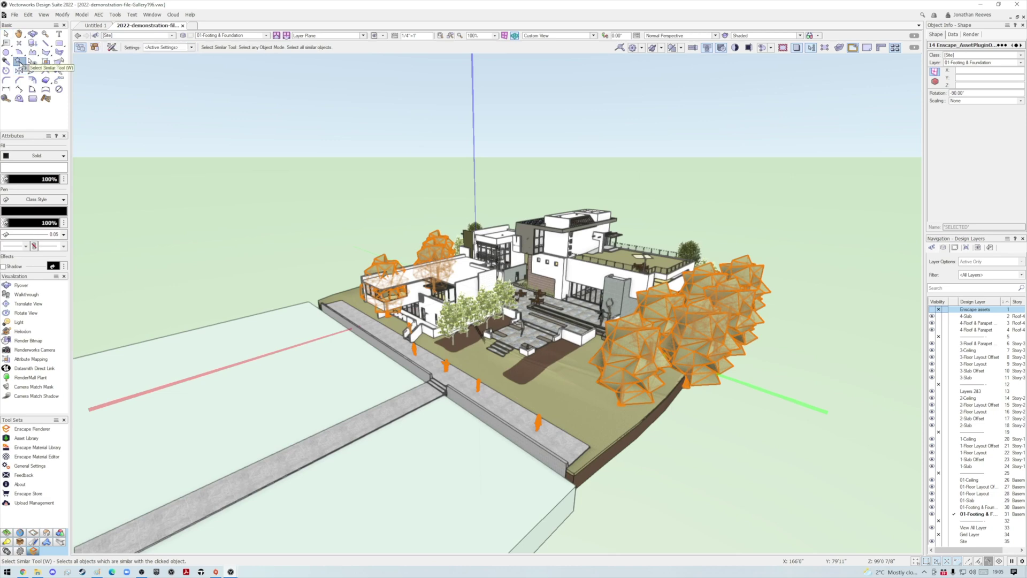
left_click(112, 48)
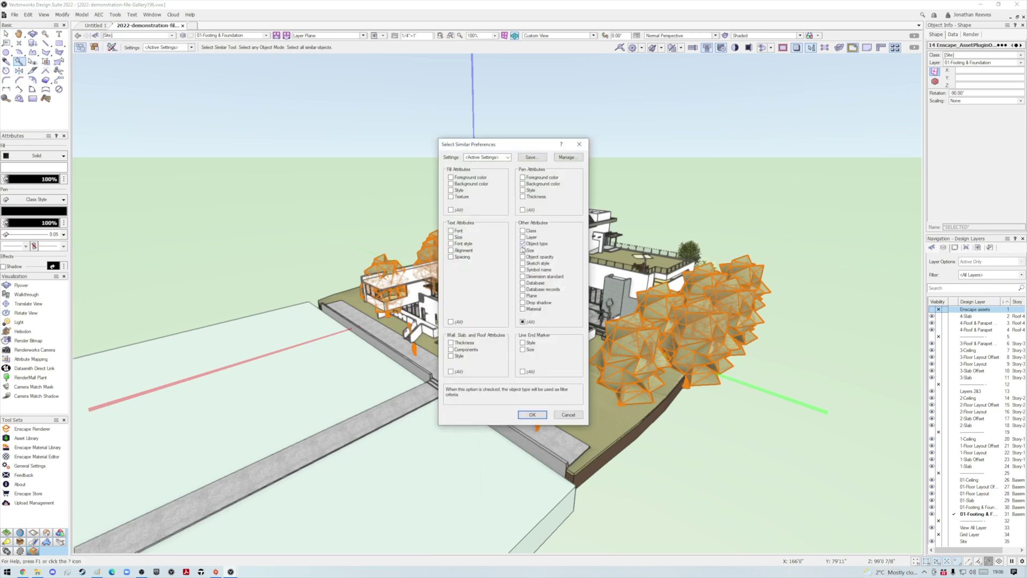
left_click(533, 415)
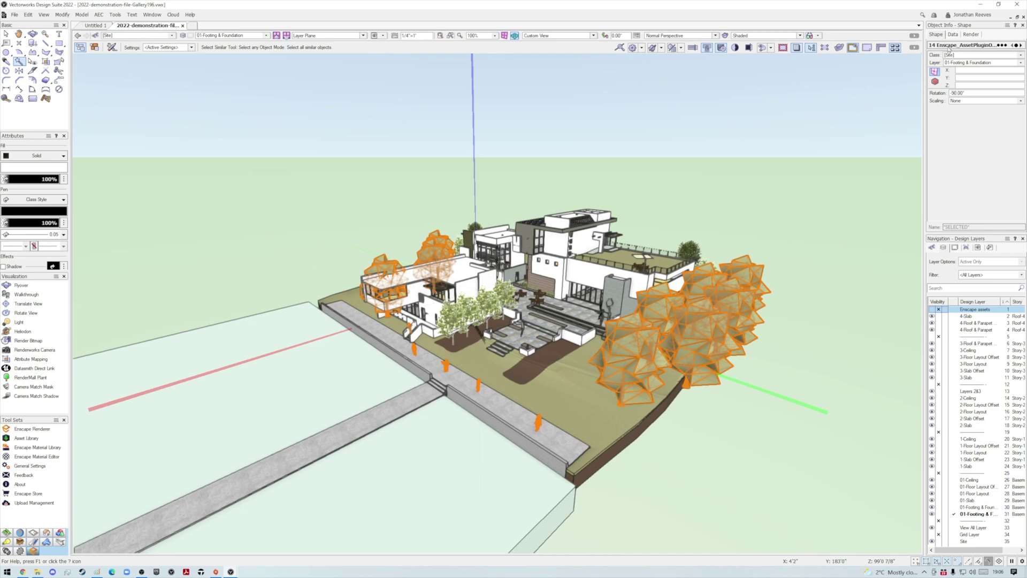
Move all the selected Enscape asset objects to the "Enscape assets" design layer and make that layer visible.
left_click(971, 63)
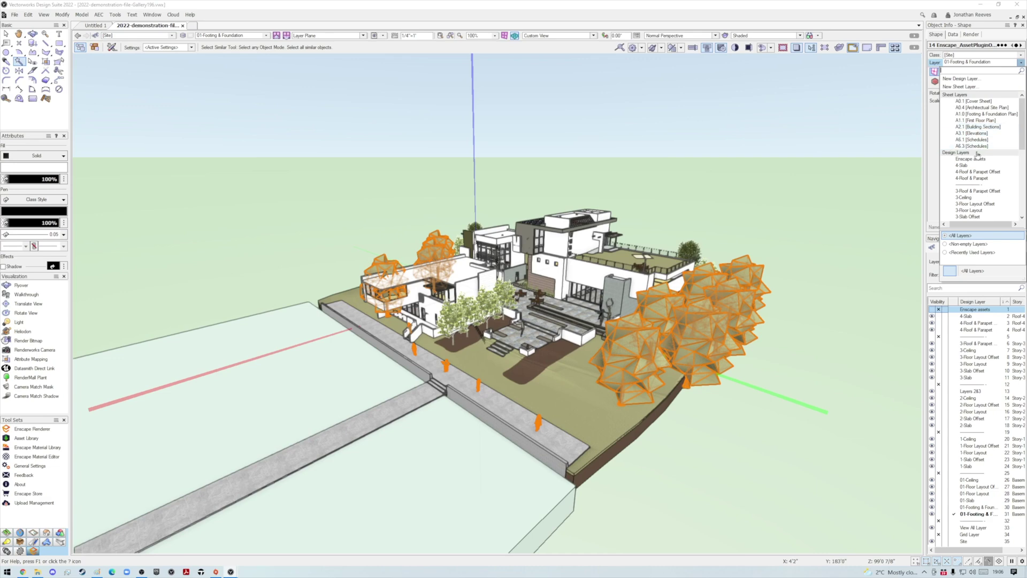
left_click(952, 160)
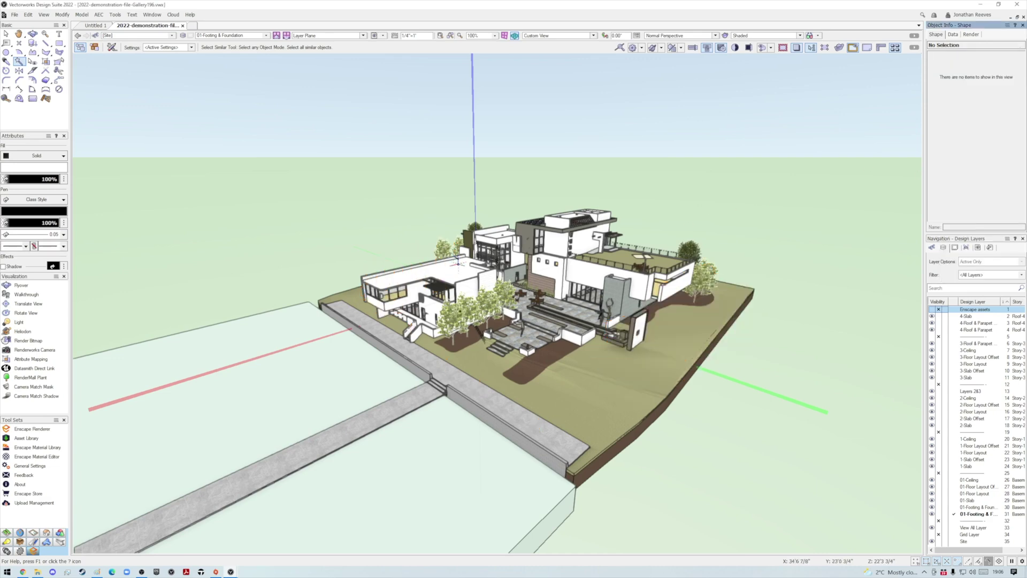
left_click(937, 310)
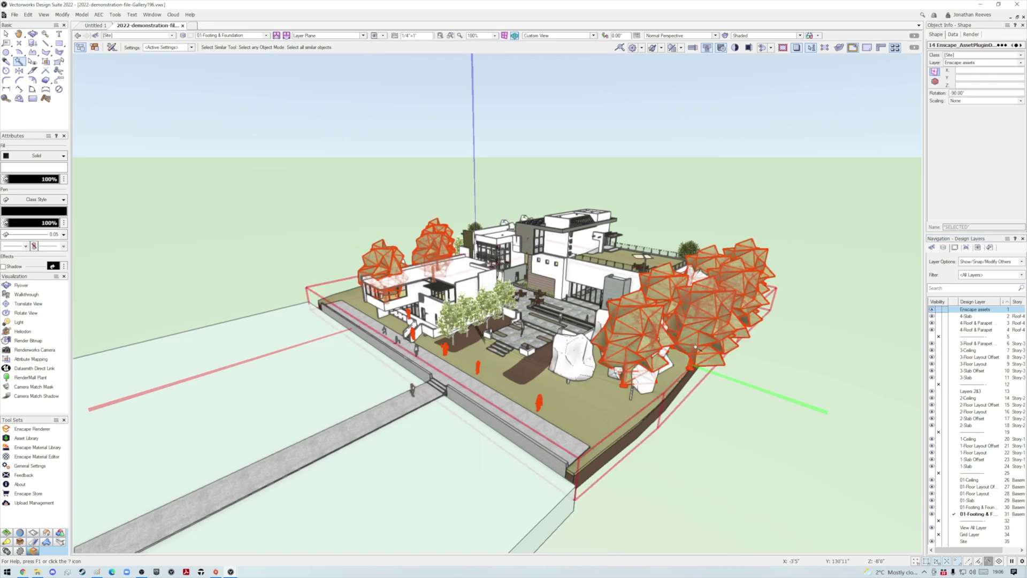
left_click(939, 310)
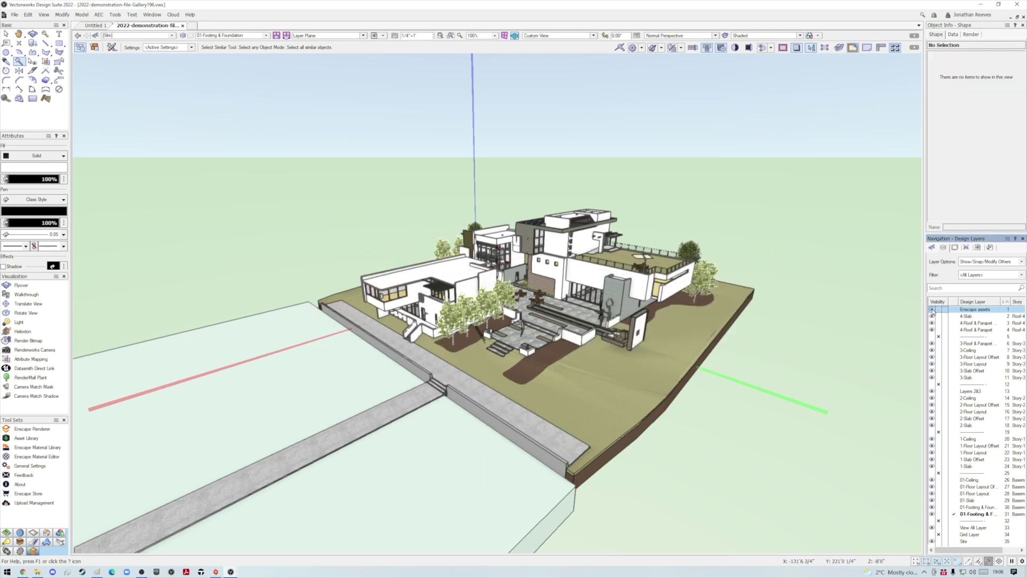
left_click(932, 310)
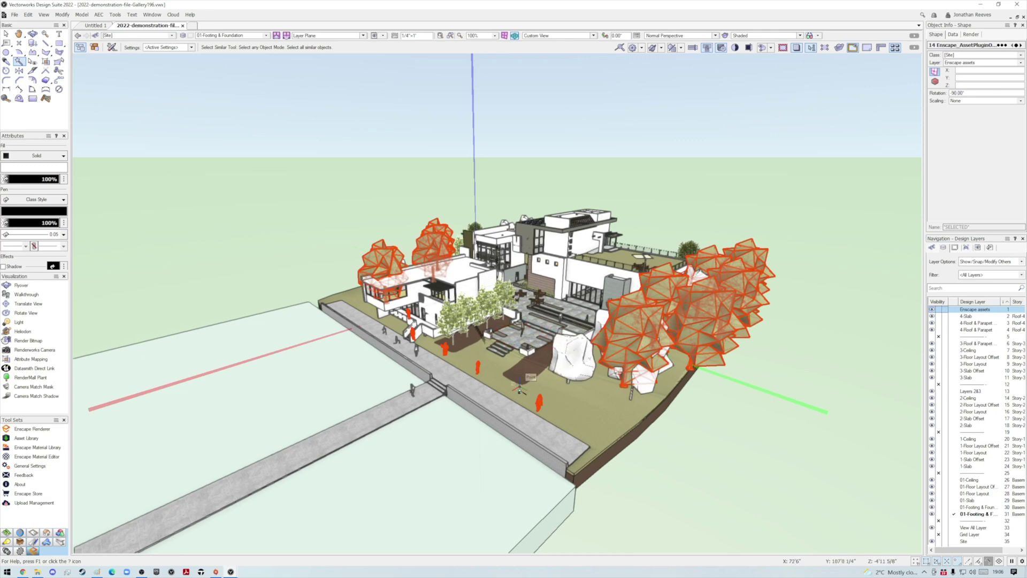
key("x")
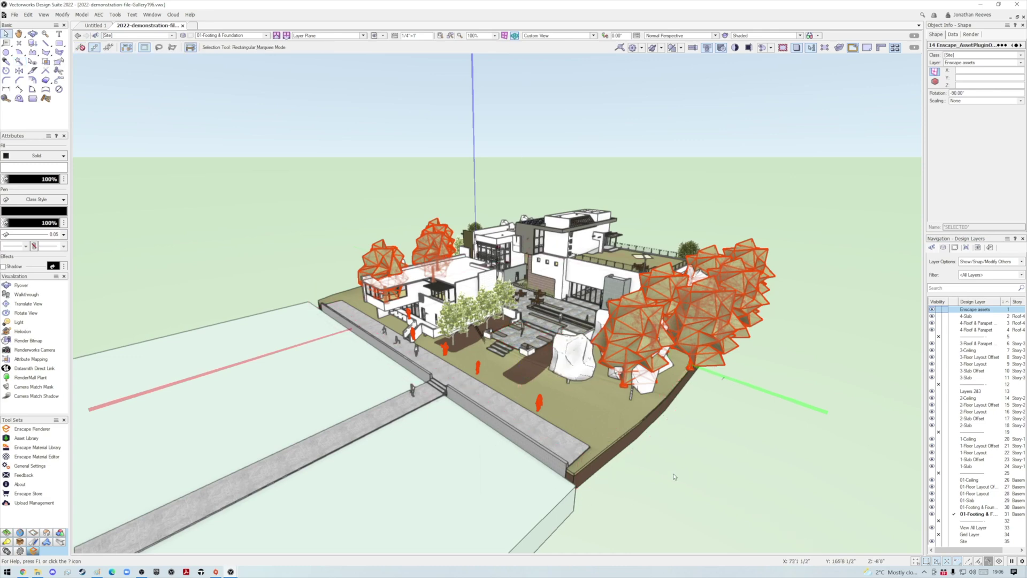
key("x")
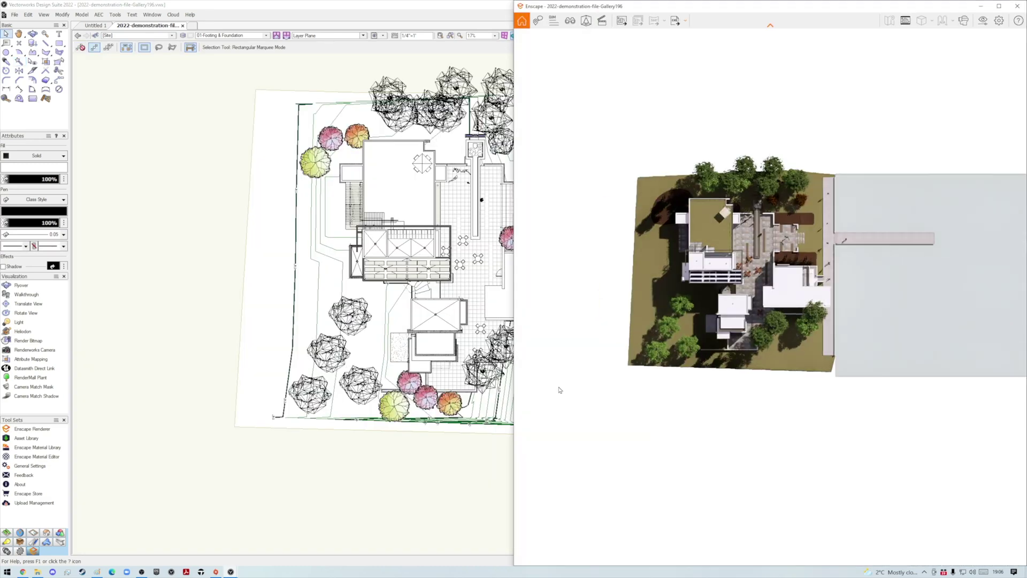
In the Top/Plan view, duplicate a standing figure from the walkway onto the bridge, farther out than the existing figure.
left_click(442, 9)
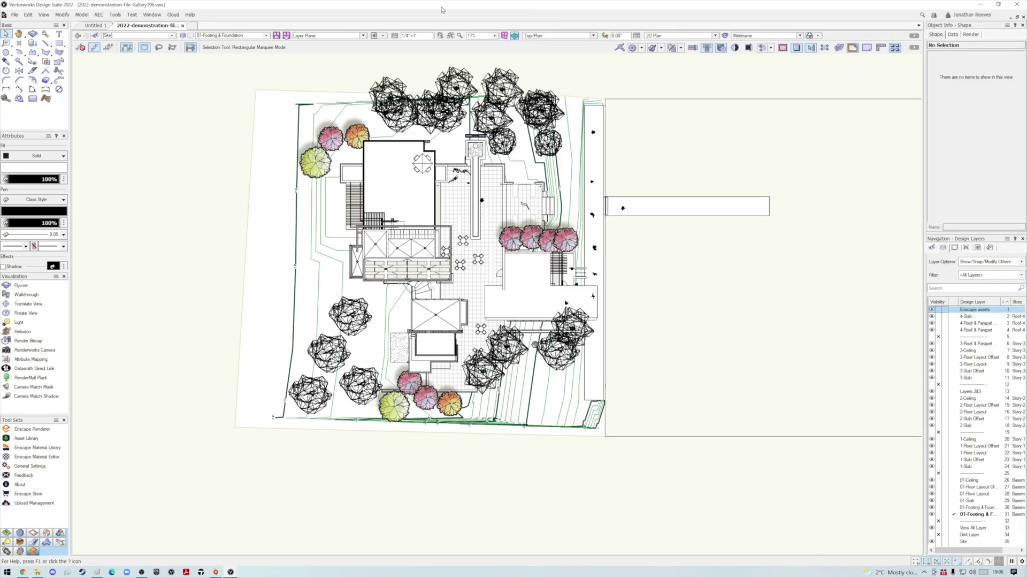
scroll(613, 249, "up", 3)
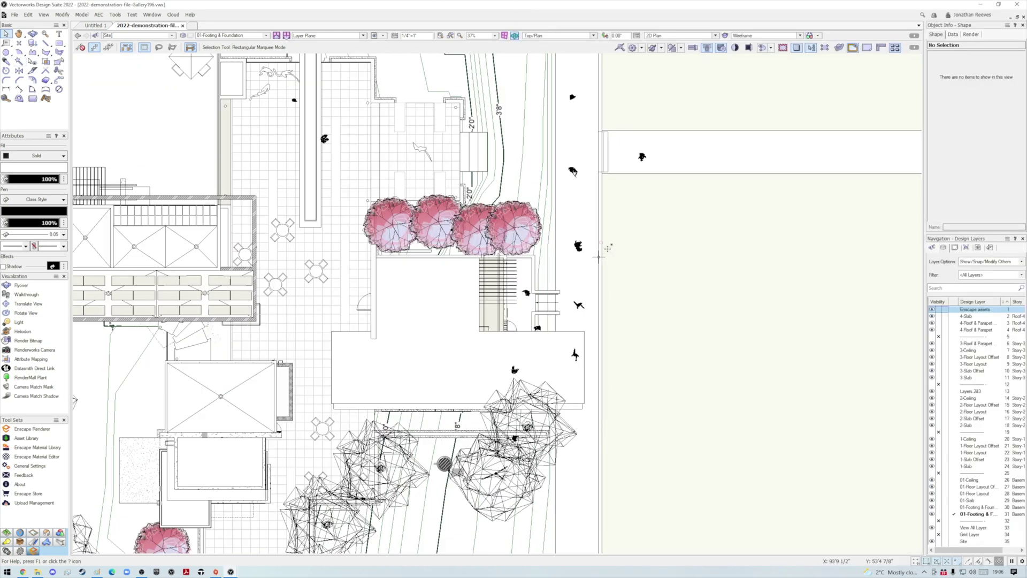
left_click(642, 156)
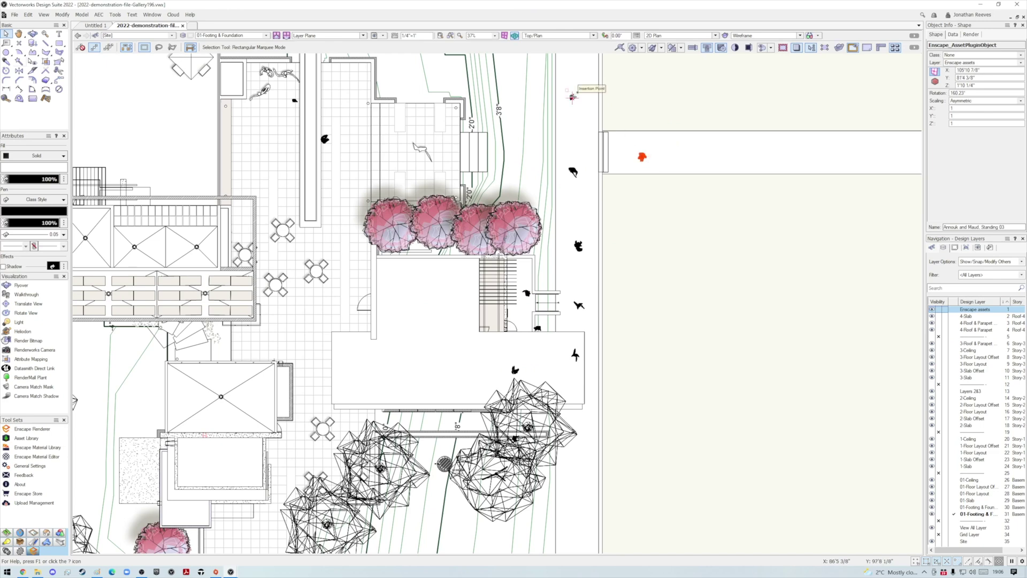
middle_click_drag(575, 100, 574, 185)
left_click(587, 148)
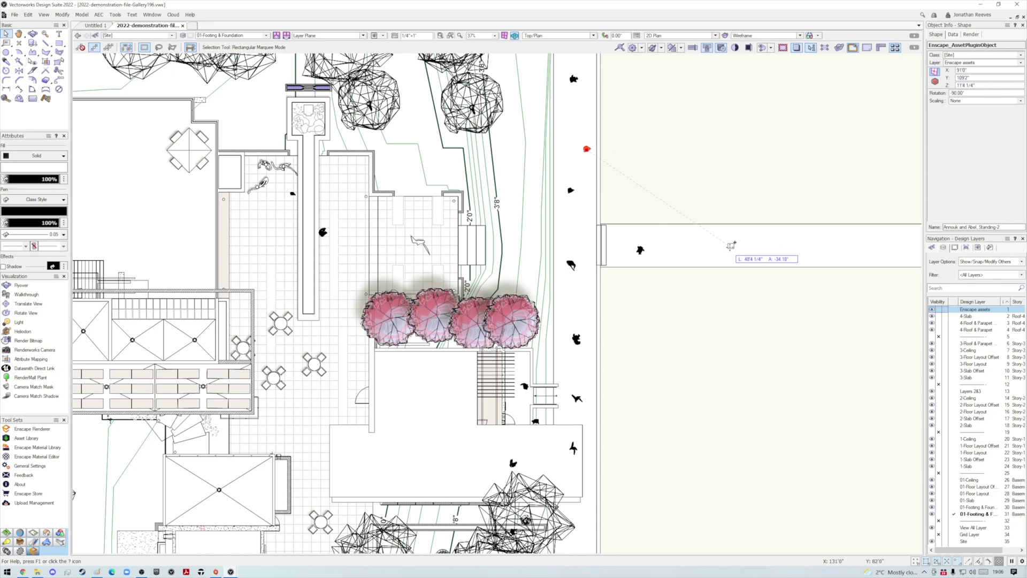
middle_click_drag(433, 140, 505, 387)
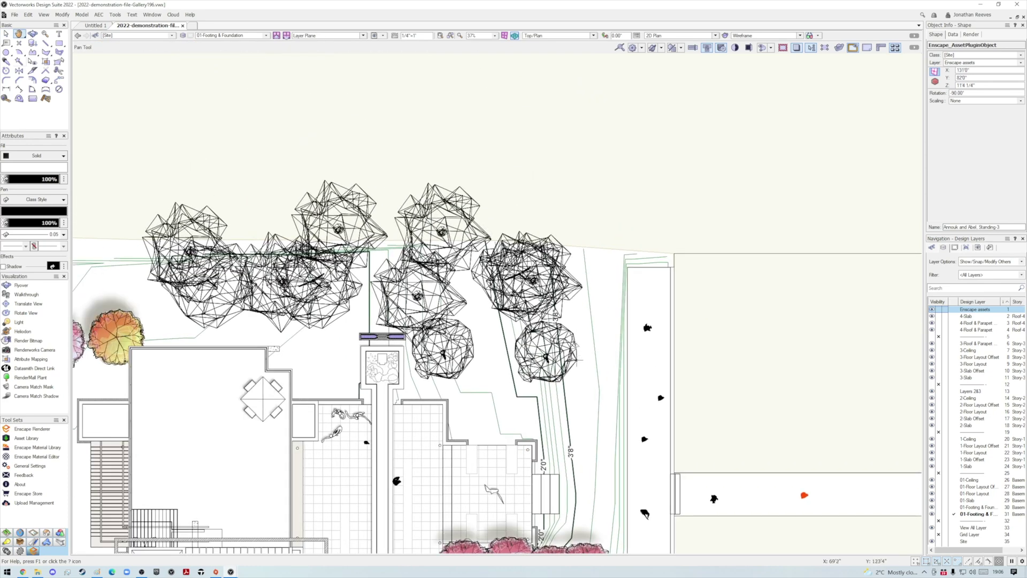
Duplicate an Enscape tree from the row north of the gallery to extend the row's eastern end.
left_click(441, 230)
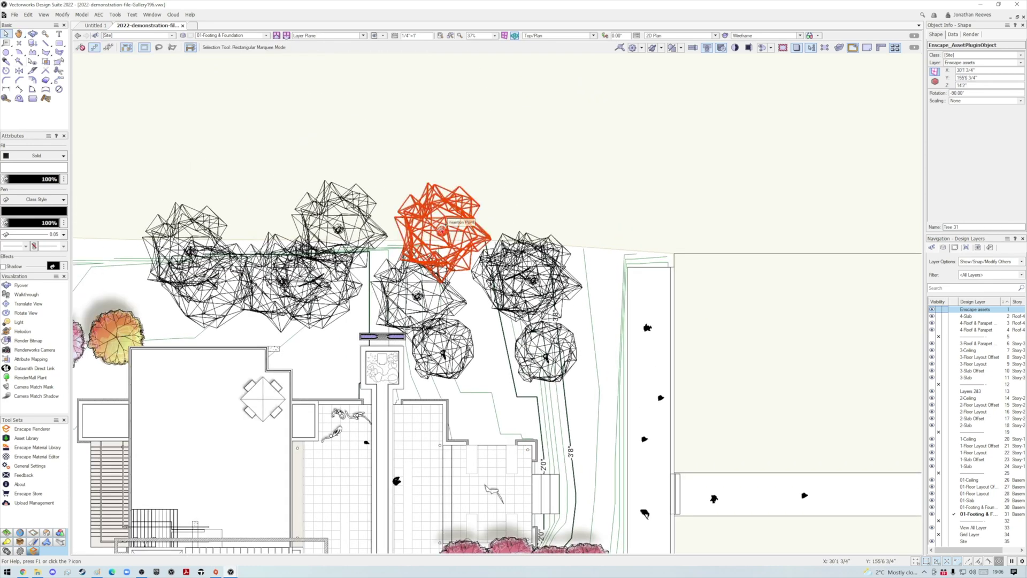
left_click_drag(567, 260, 593, 331)
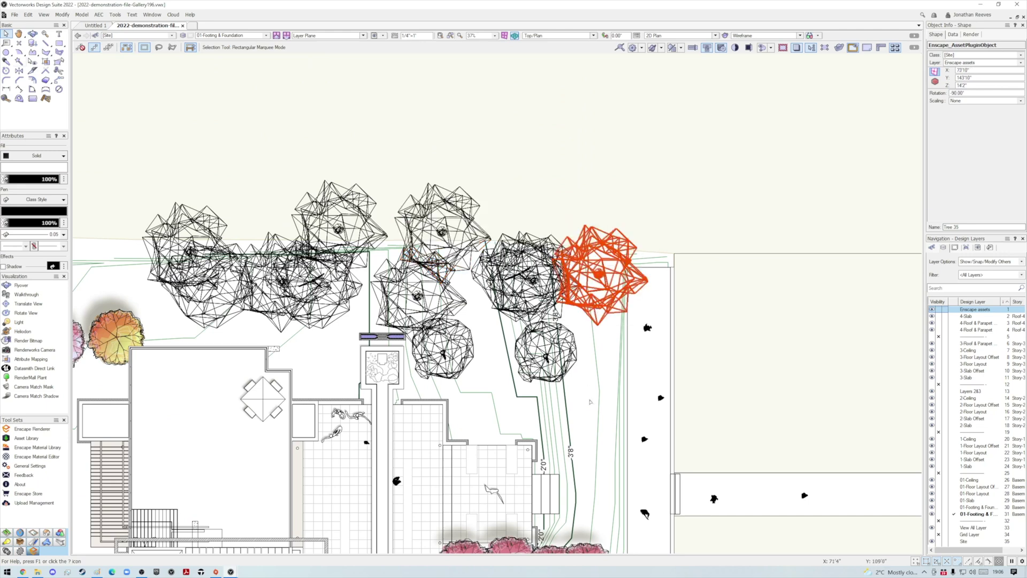
Delete the white trees overlapping the green tree row behind the gallery, working in a shaded 3D view.
middle_click_drag(590, 401, 547, 333, "shift")
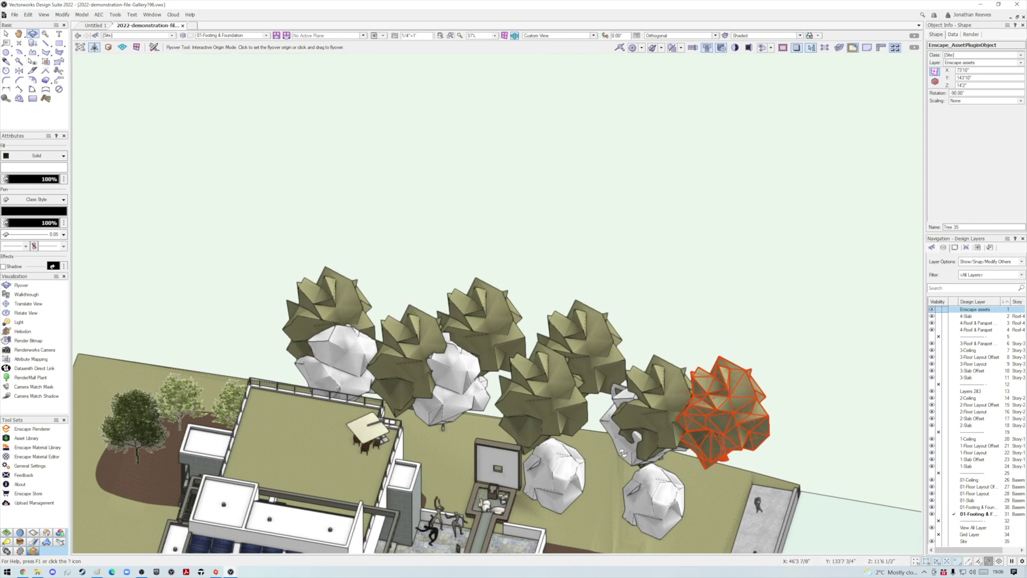
left_click(625, 454)
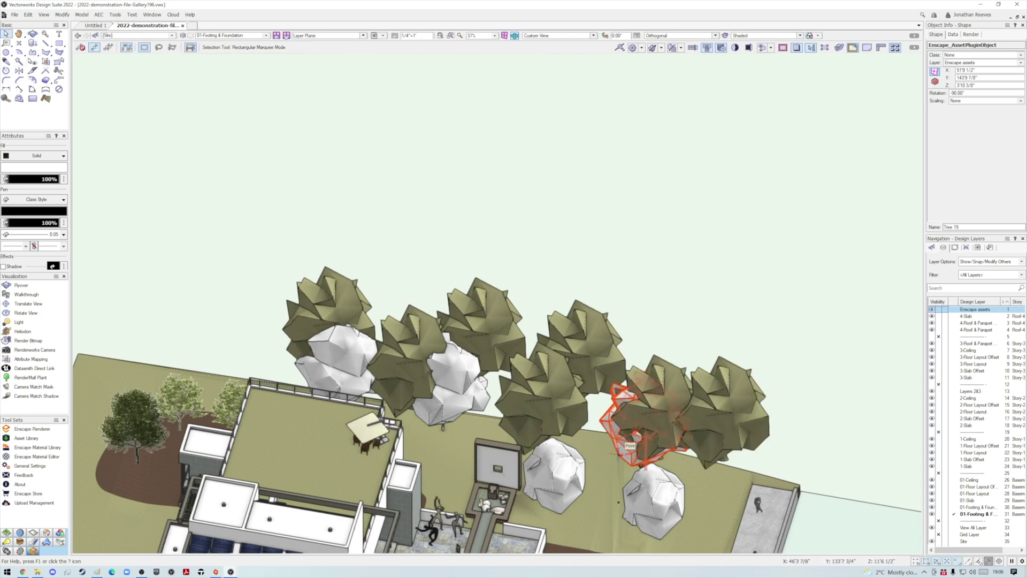
left_click(624, 453)
left_click(449, 414)
key("Delete")
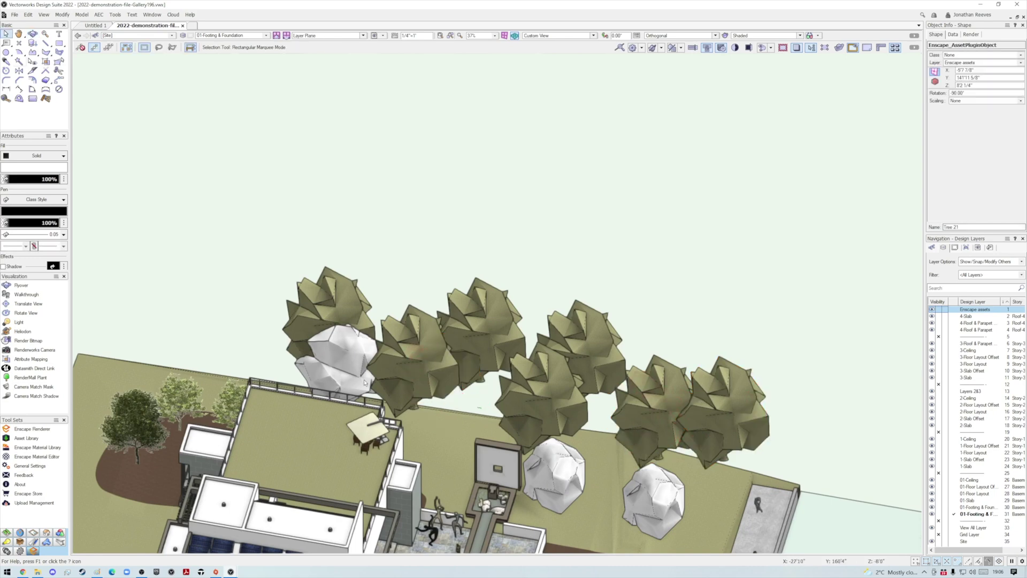
left_click(350, 374)
key("Delete")
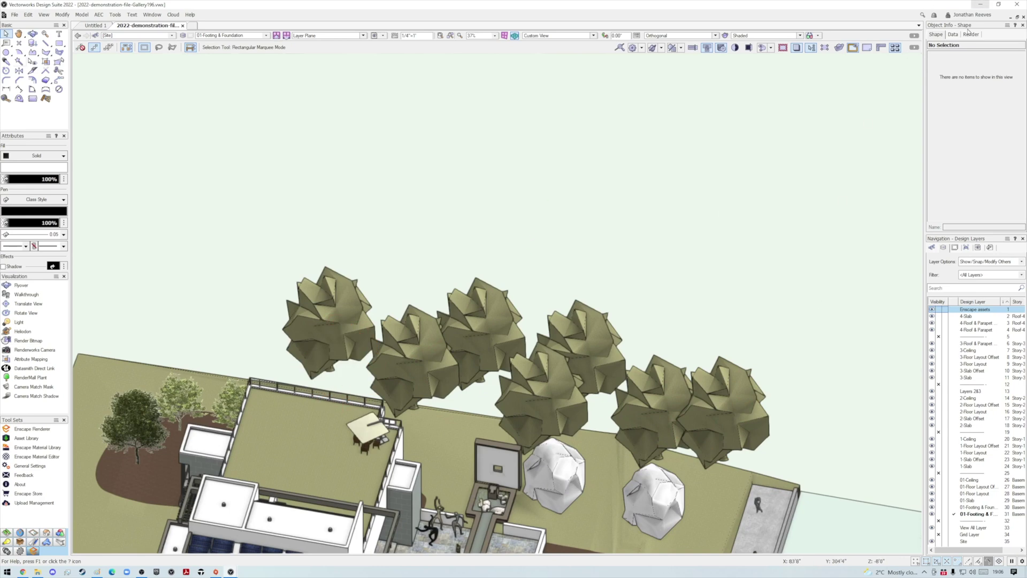
Switch to a full-screen Enscape view and examine the trees and people around the site from above and from the waterfront.
left_click(230, 572)
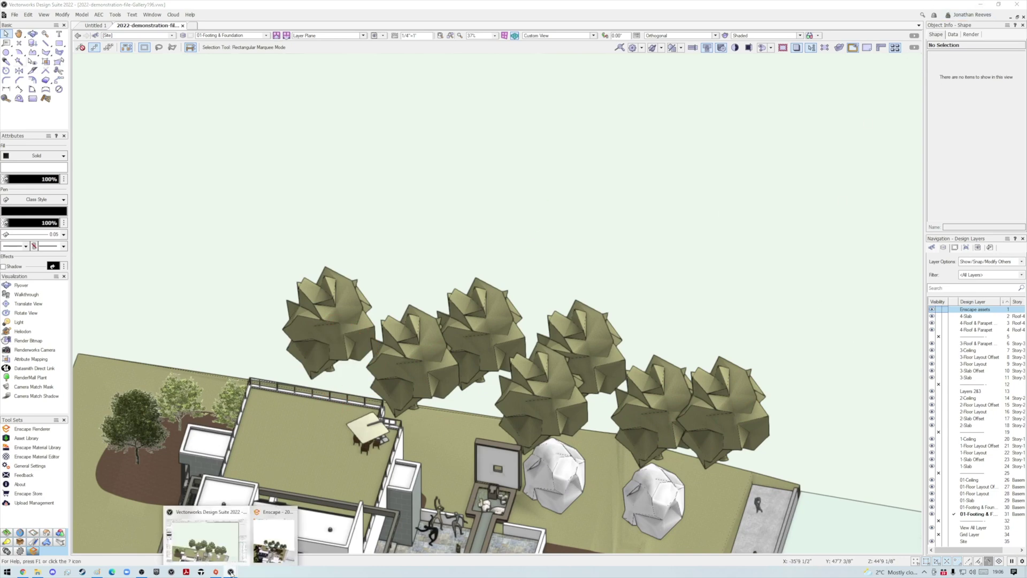
left_click(273, 538)
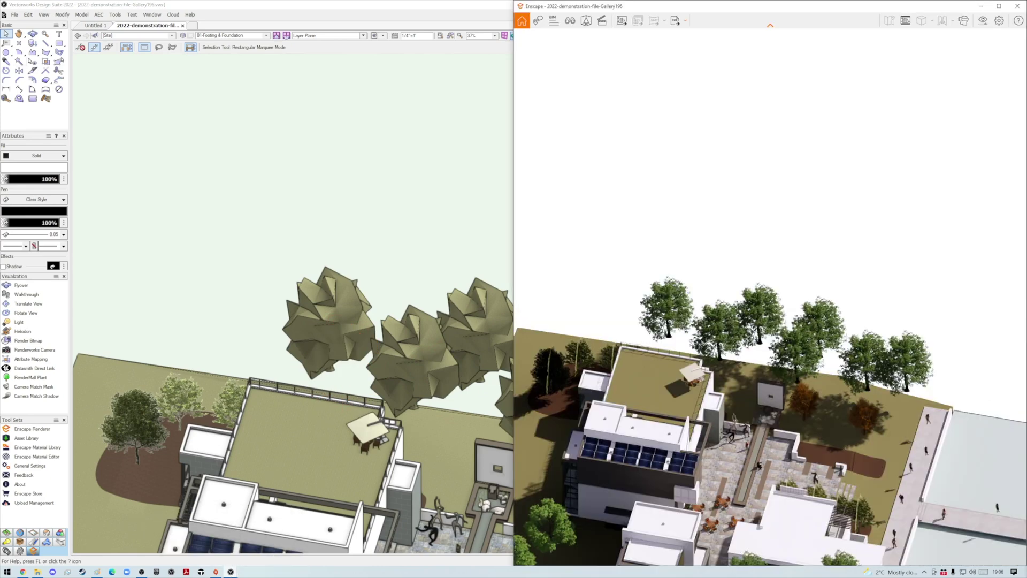
left_click(999, 6)
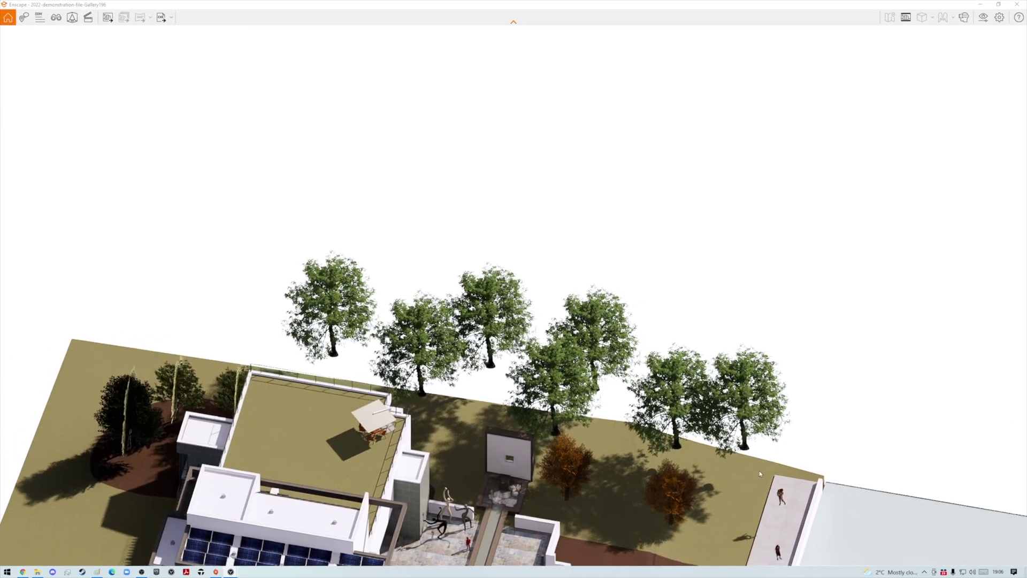
scroll(760, 473, "down", 2)
middle_click_drag(760, 473, 628, 110)
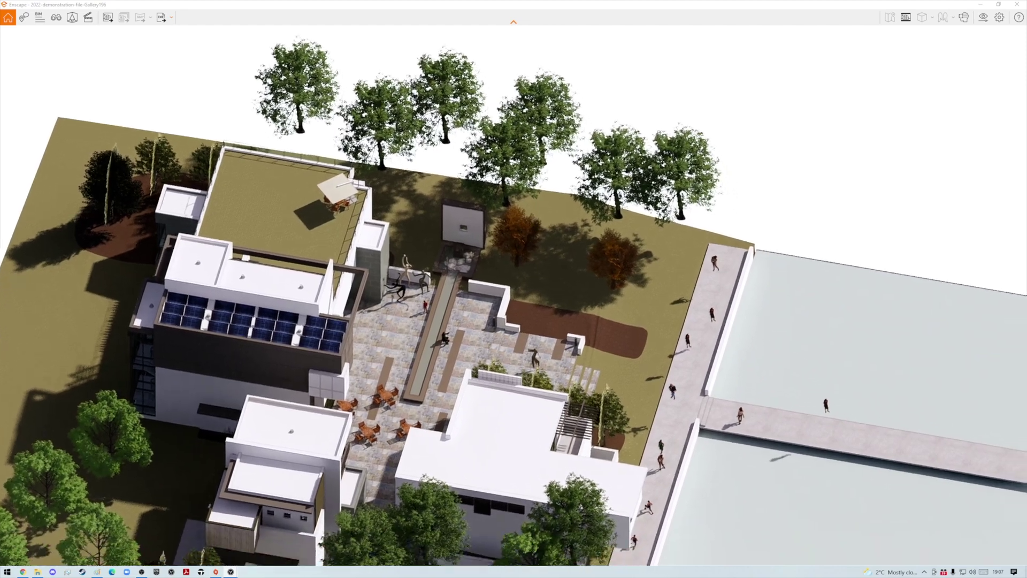
middle_click_drag(827, 411, 804, 365)
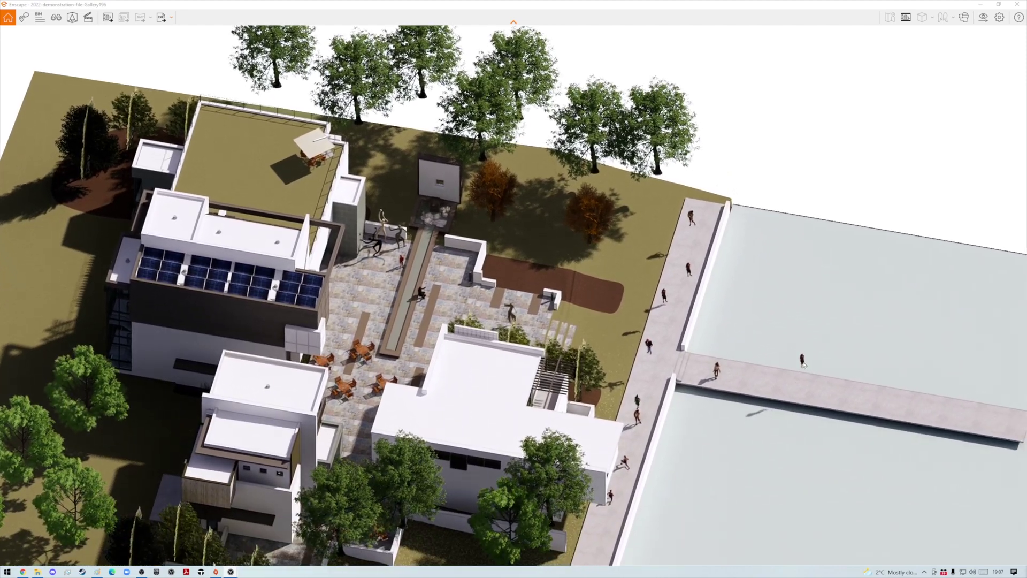
key("Tab")
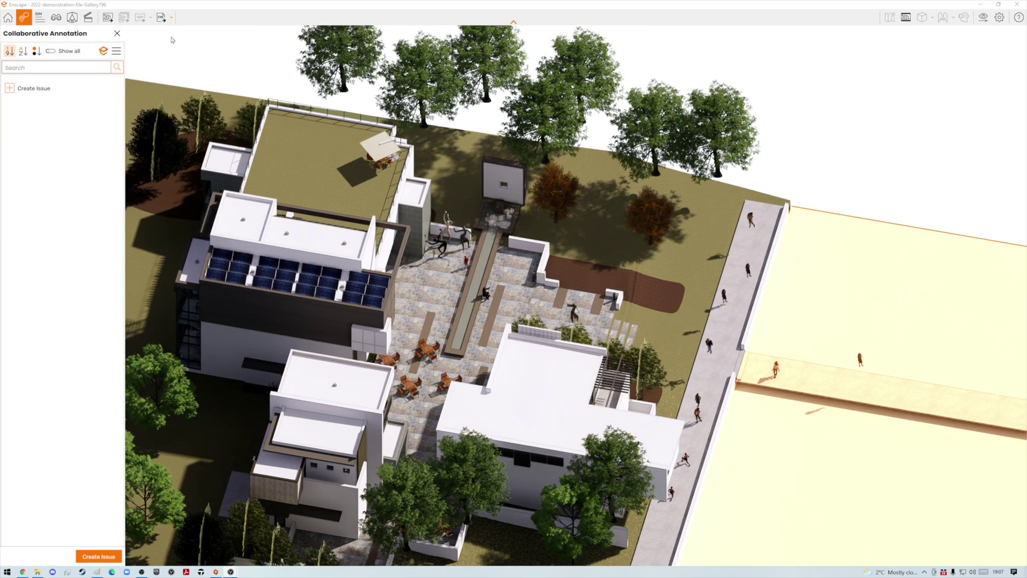
left_click(119, 35)
mouse_move(482, 347)
right_mouse_down()
mouse_move(395, 278)
mouse_move(305, 235)
right_mouse_up()
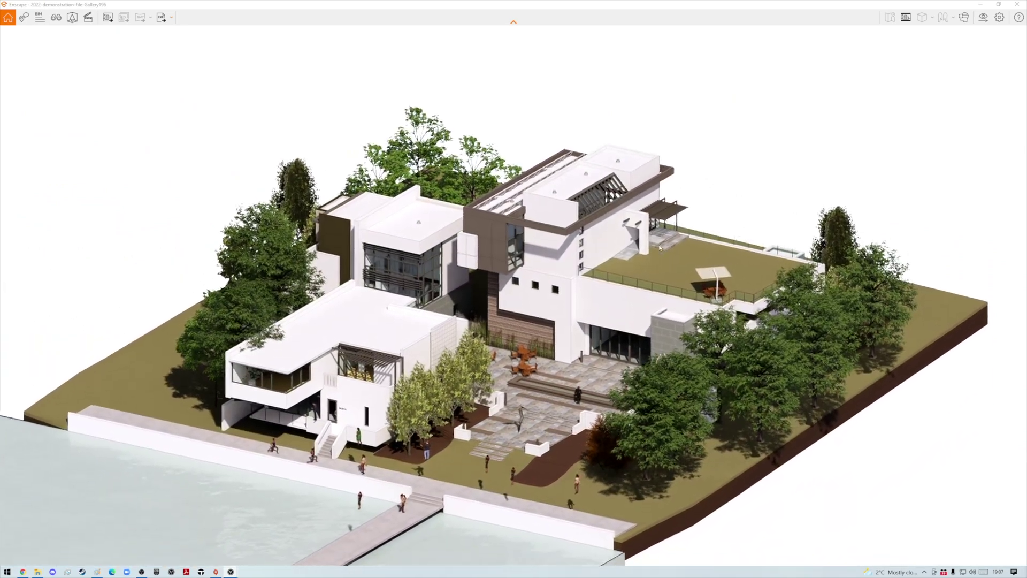
Try the rendering outlines at 32 % in the visual settings, set them to 0 % and close the settings.
left_click(985, 18)
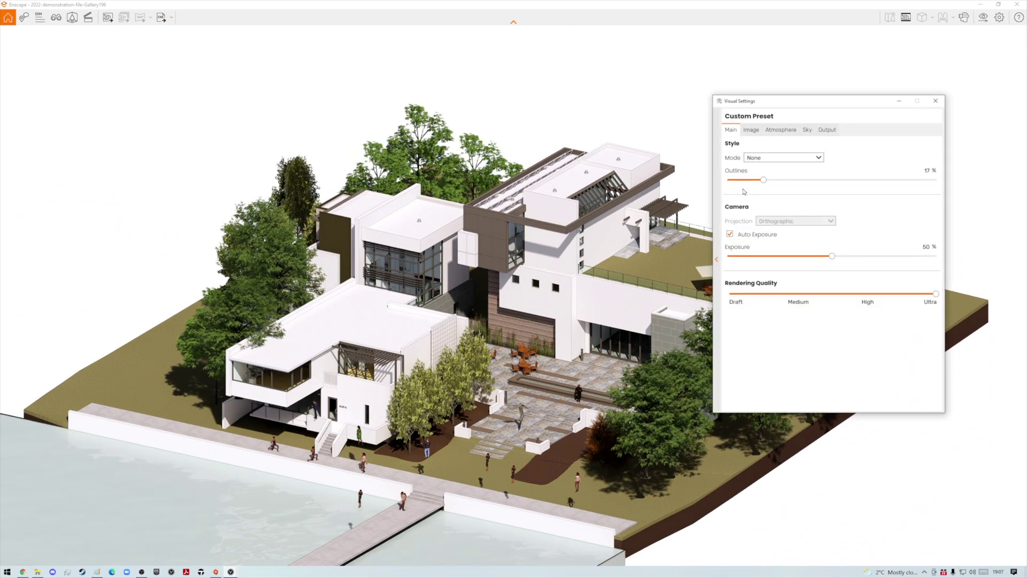
left_click_drag(763, 180, 794, 183)
right_click_drag(576, 484, 576, 407)
scroll(576, 407, "up", 3)
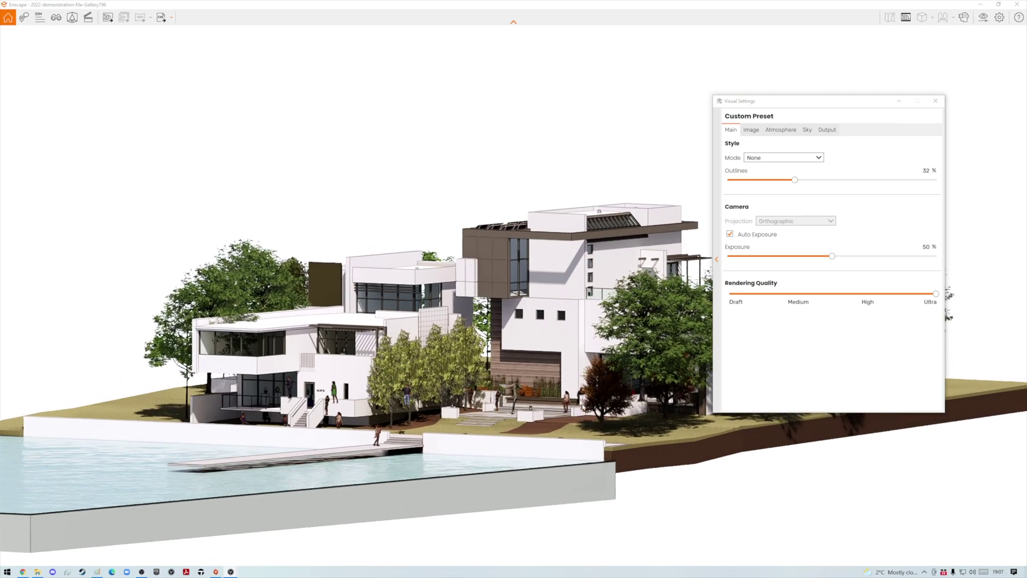
right_click_drag(577, 406, 577, 474)
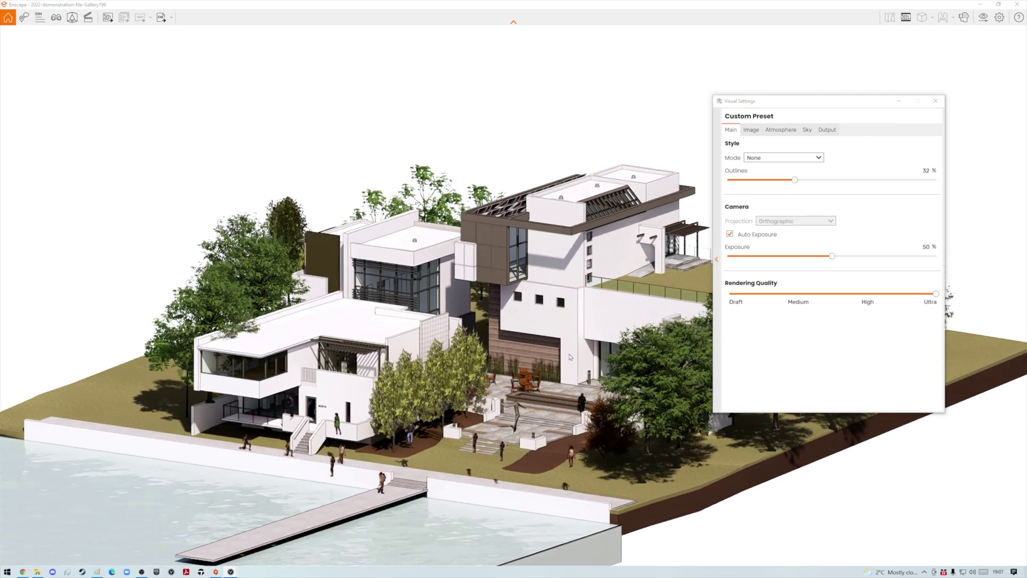
left_click_drag(794, 182, 726, 181)
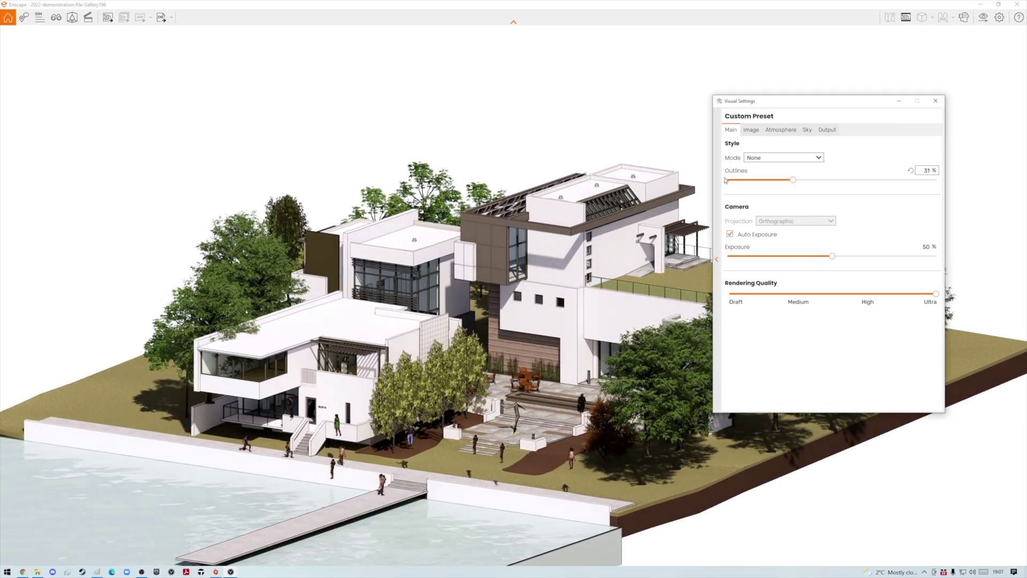
left_click_drag(796, 181, 689, 173)
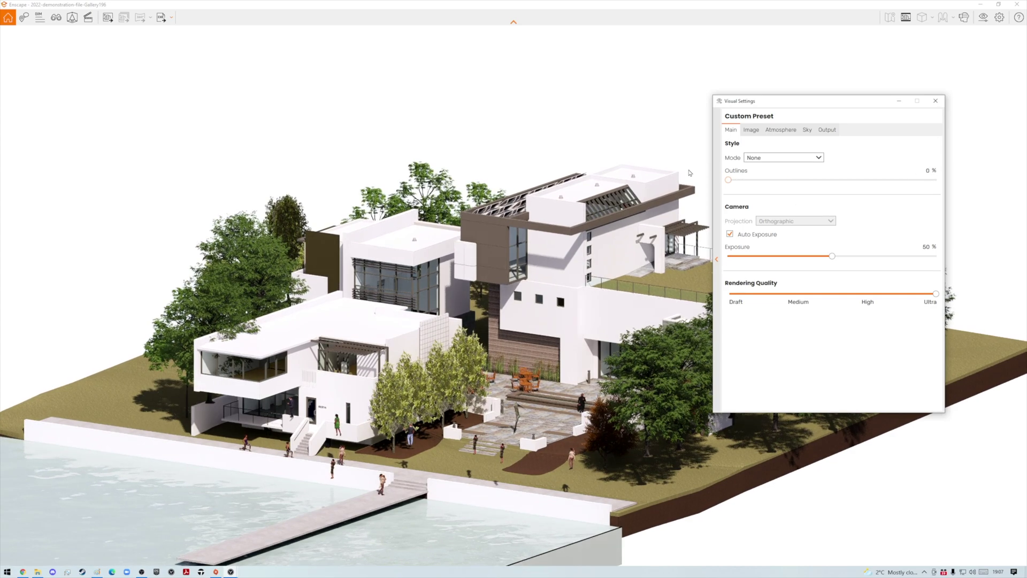
right_click_drag(539, 437, 543, 403)
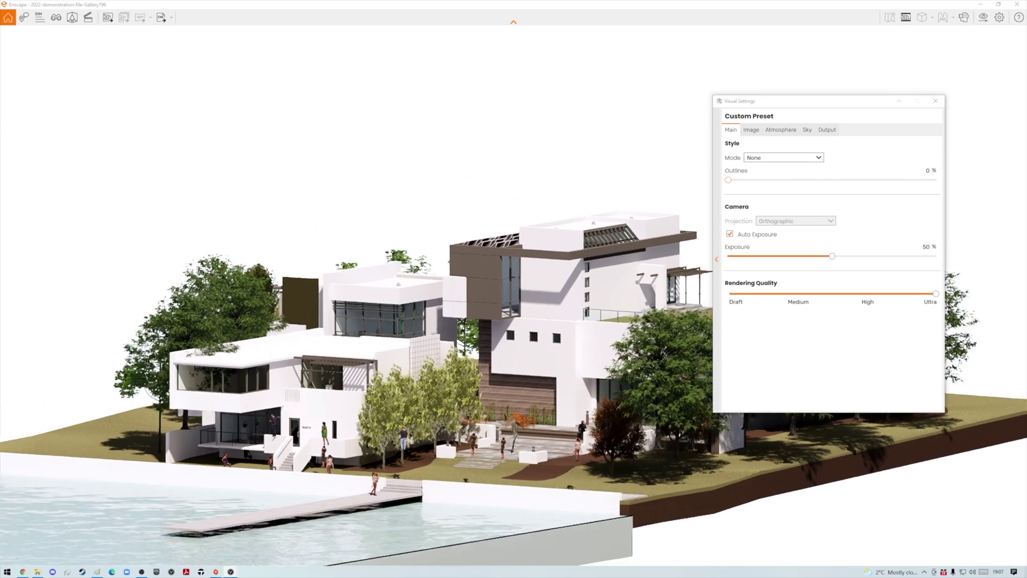
left_click(935, 101)
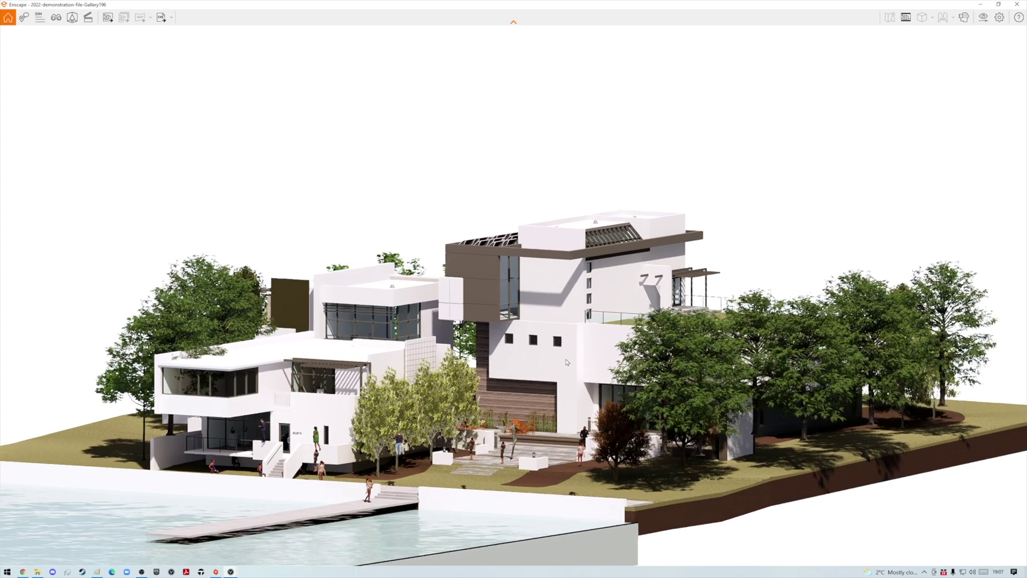
Try a different time of day to examine the shadows on the gallery, and return to the earlier lighting.
right_click_drag(562, 379, 561, 379)
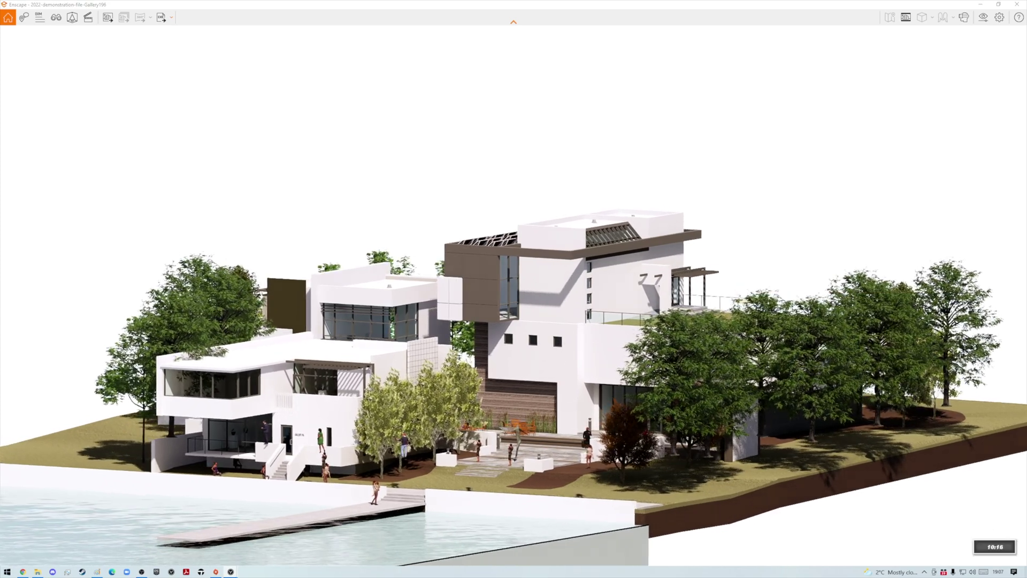
key("i")
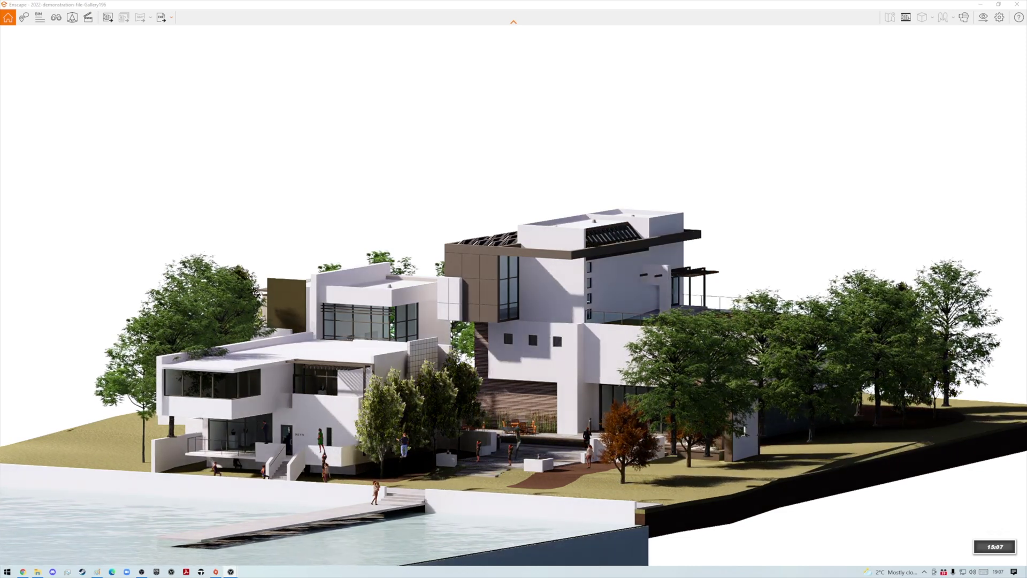
key("u")
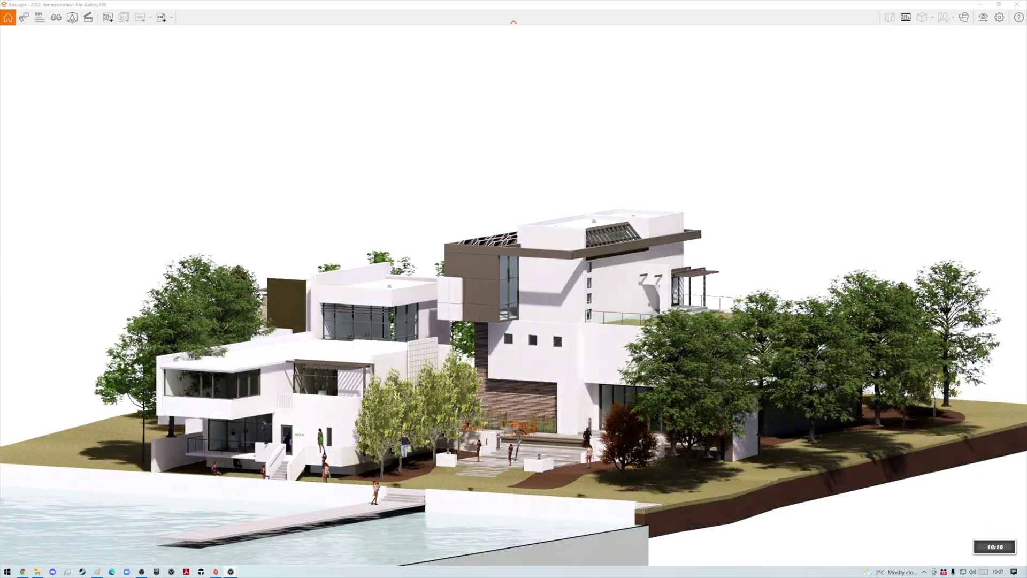
middle_click_drag(549, 142, 551, 115)
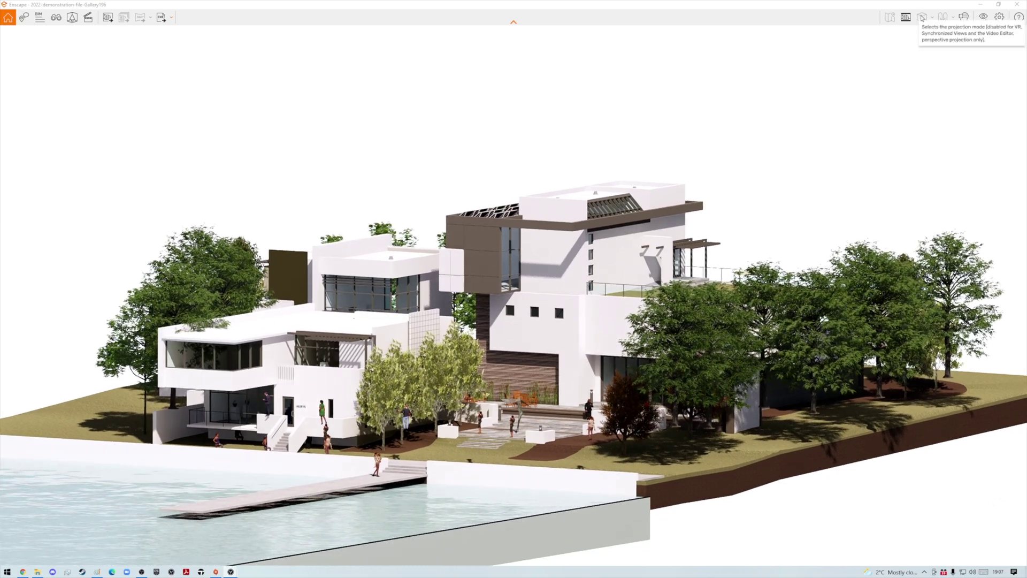
Place Enscape beside Vectorworks and walk the synchronized camera from the waterfront to the sculpture and seated man on the paved terrace.
left_click(997, 5)
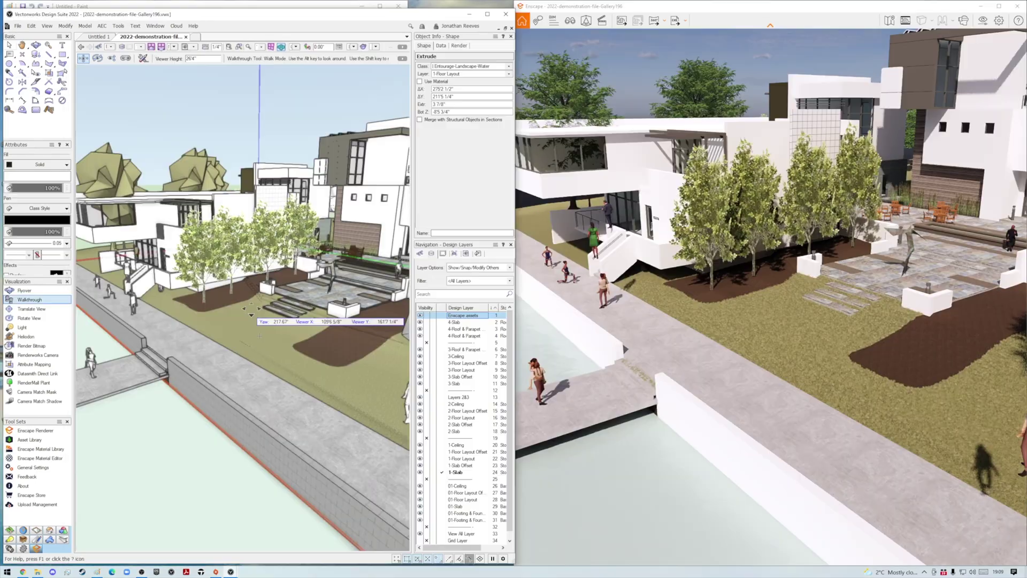
left_click_drag(260, 336, 259, 336)
mouse_move(235, 294)
left_mouse_down()
mouse_move(313, 319)
mouse_move(286, 293)
mouse_move(243, 297)
left_mouse_up()
middle_click_drag(278, 353, 307, 281)
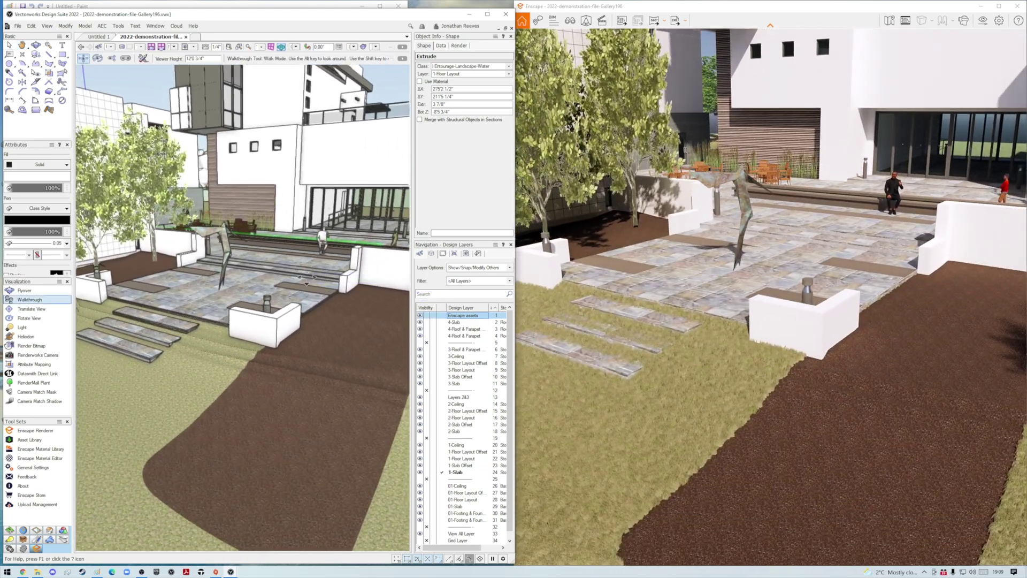
left_click_drag(312, 276, 308, 280)
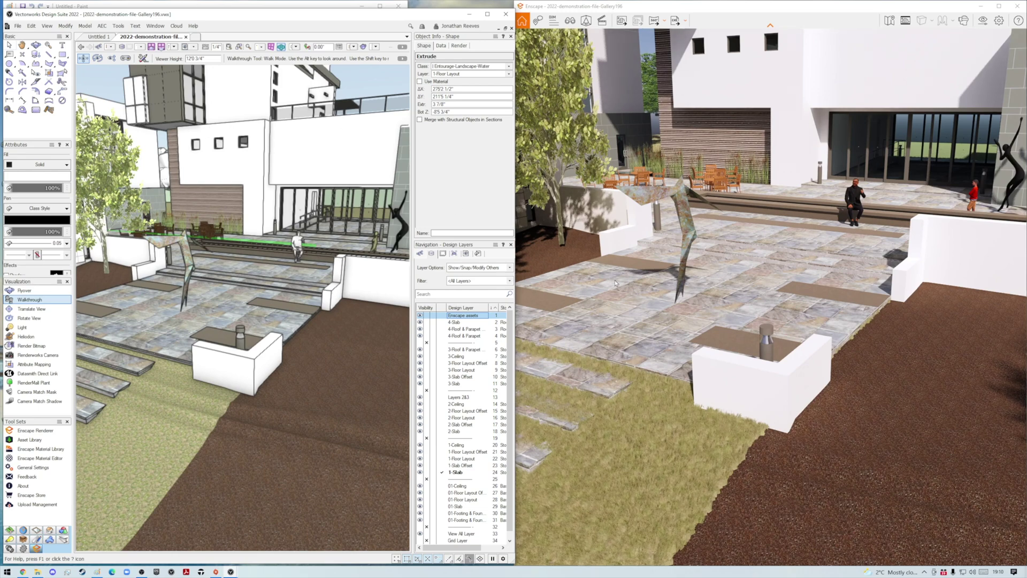
left_click_drag(540, 229, 555, 229)
mouse_move(341, 275)
left_mouse_down()
mouse_move(371, 243)
mouse_move(320, 268)
mouse_move(343, 260)
left_mouse_up()
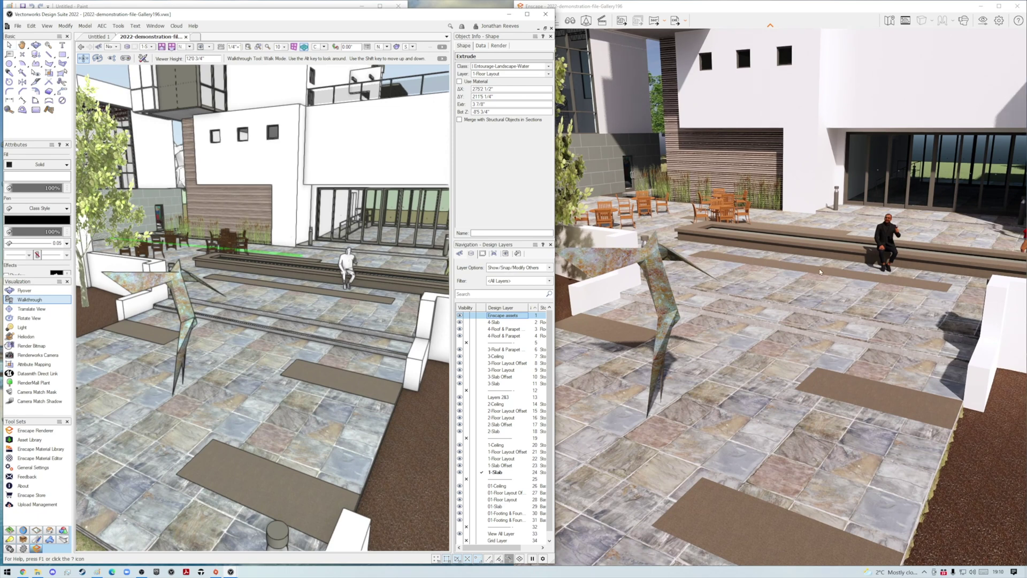
Maximise Enscape, frame the terrace sculpture and seated man, and change the time of day to cast shadows across the paving.
left_click(999, 7)
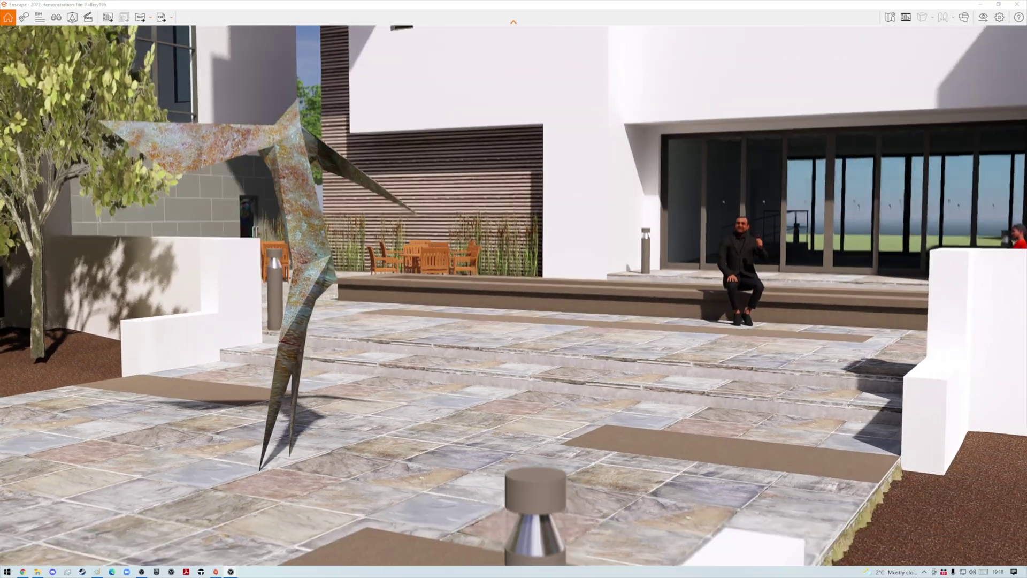
right_click_drag(591, 391, 587, 371)
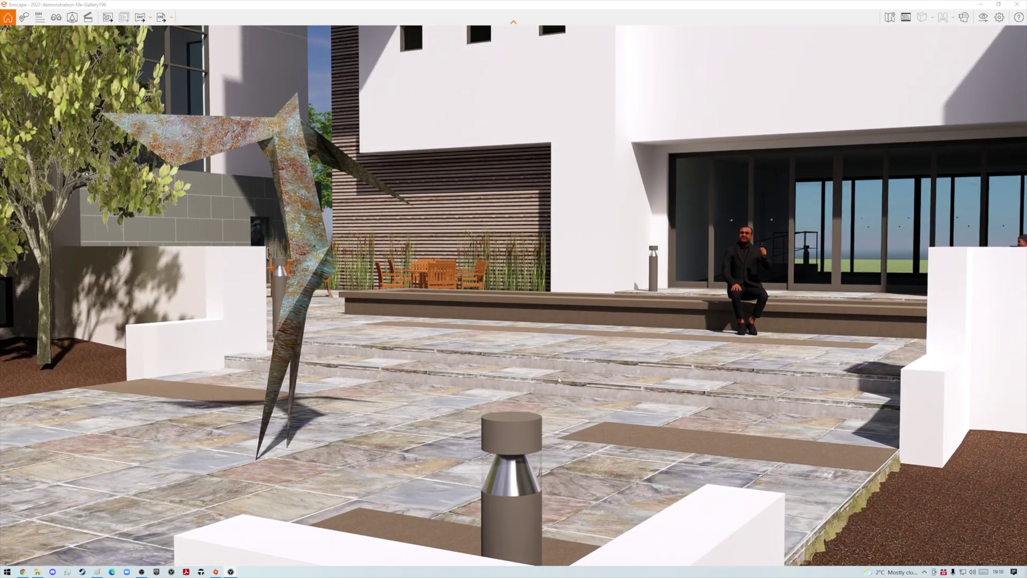
right_click_drag(575, 341, 596, 341, "shift")
right_click_drag(504, 338, 565, 341, "shift")
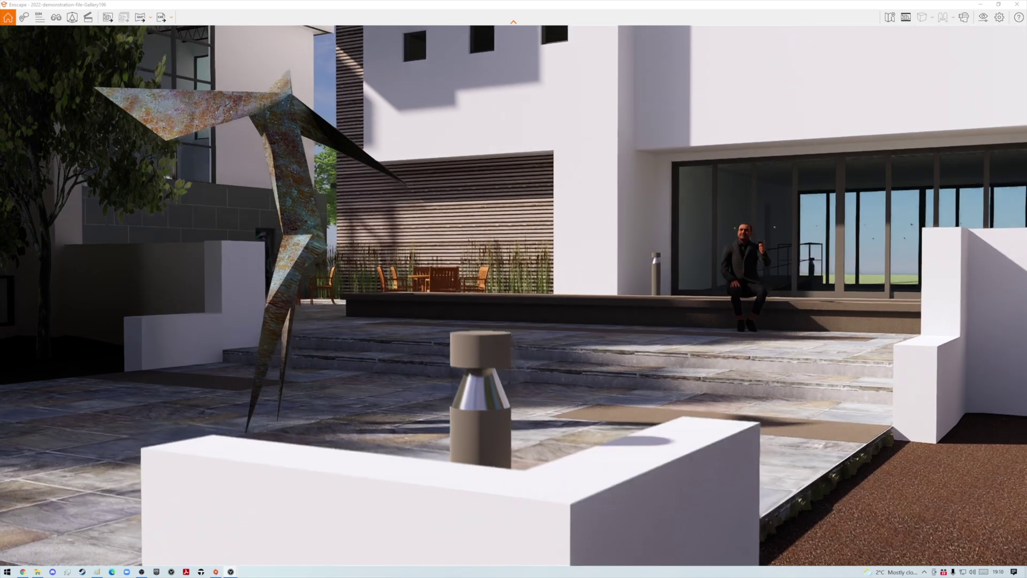
right_click_drag(428, 323, 428, 323)
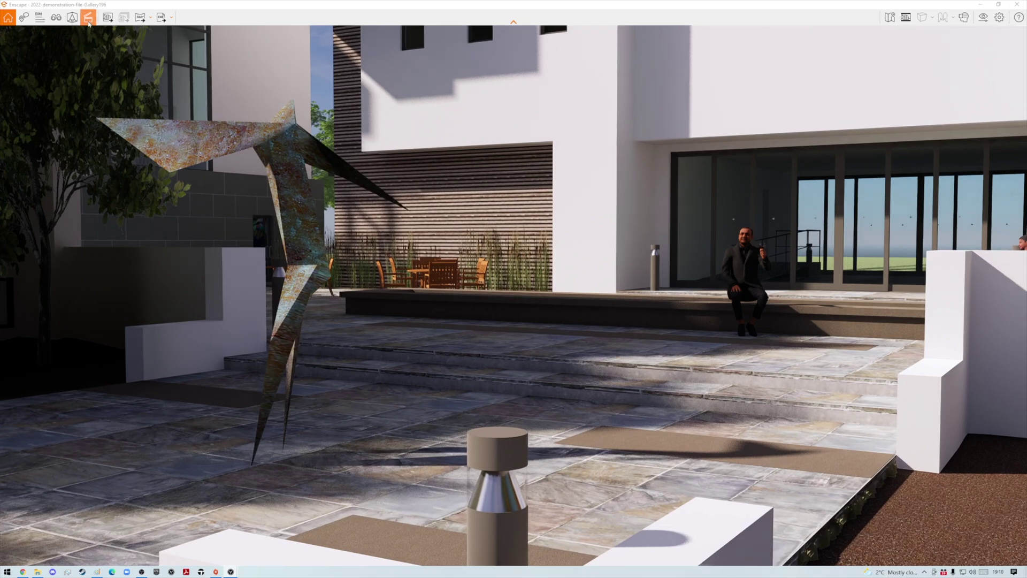
Export the terrace view as a rendered image and open the first existing render in the Enscape Renders folder.
left_click(108, 18)
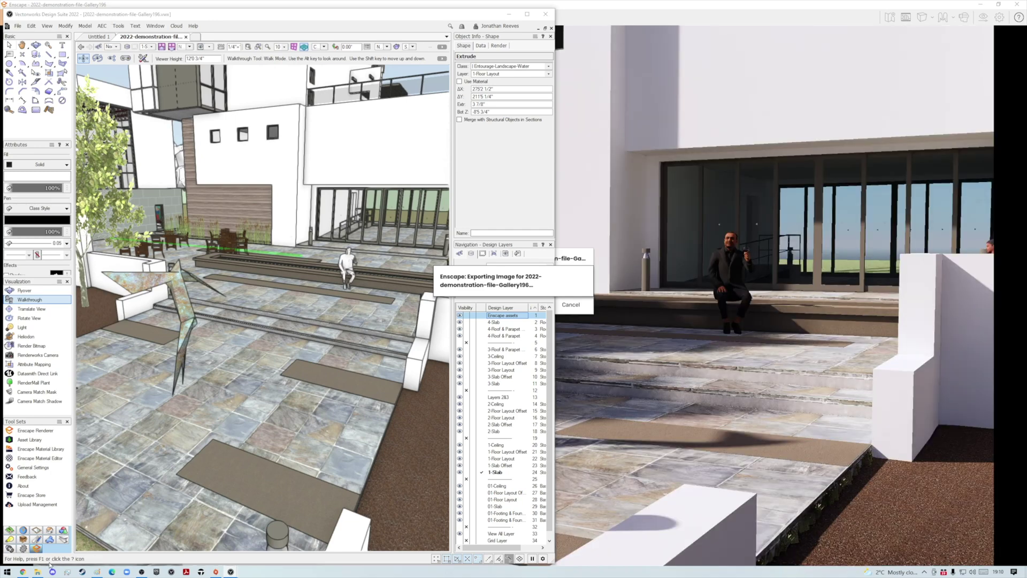
left_click(38, 572)
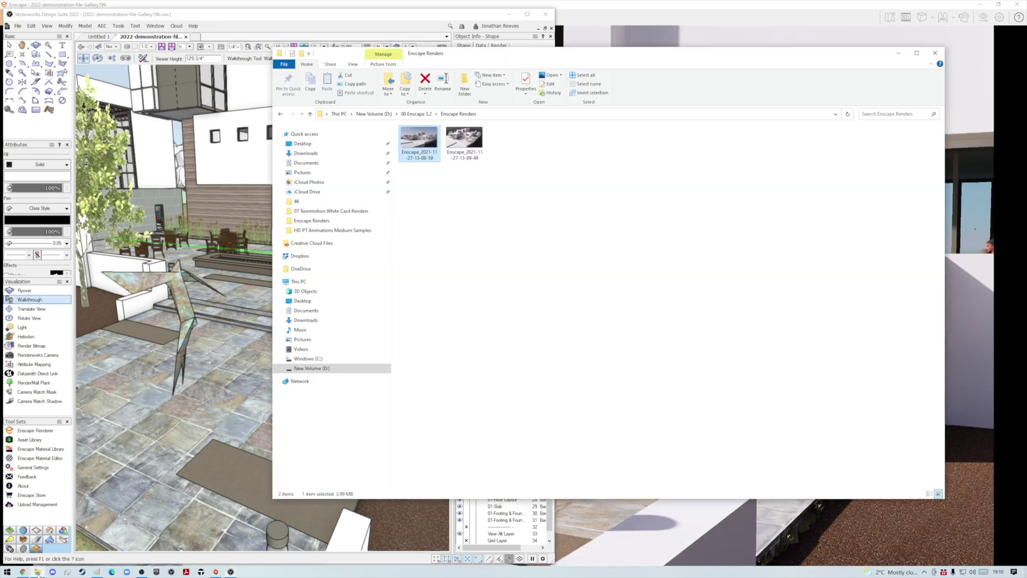
double_click(421, 147)
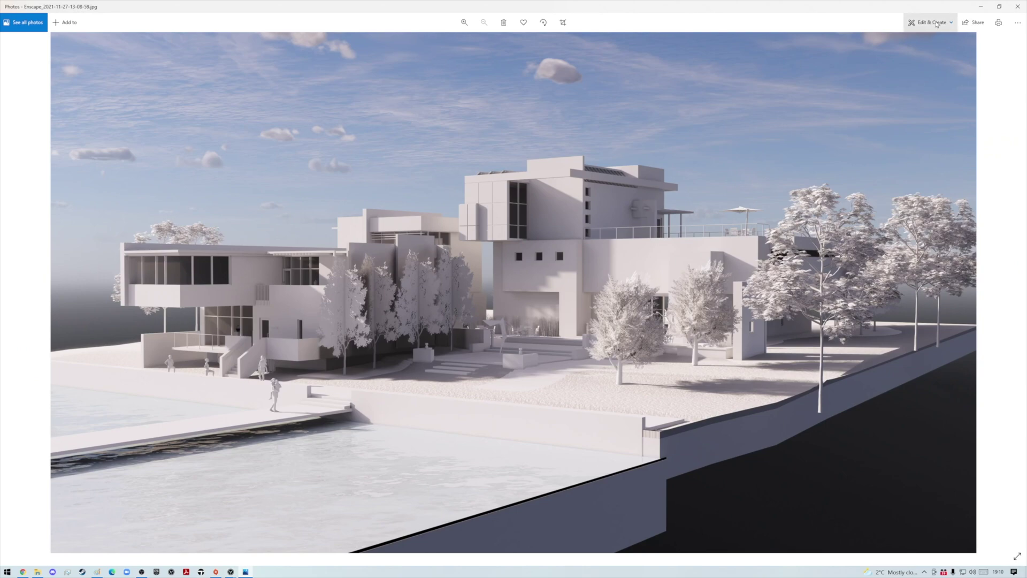
Review the other two images in the Enscape Renders folder and close the folder.
left_click(982, 7)
double_click(469, 156)
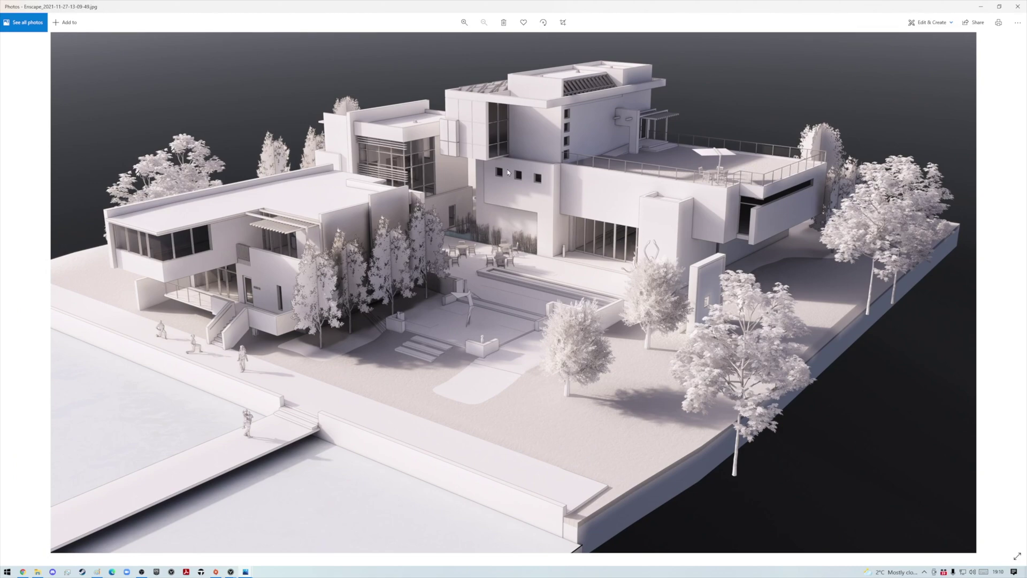
left_click(979, 8)
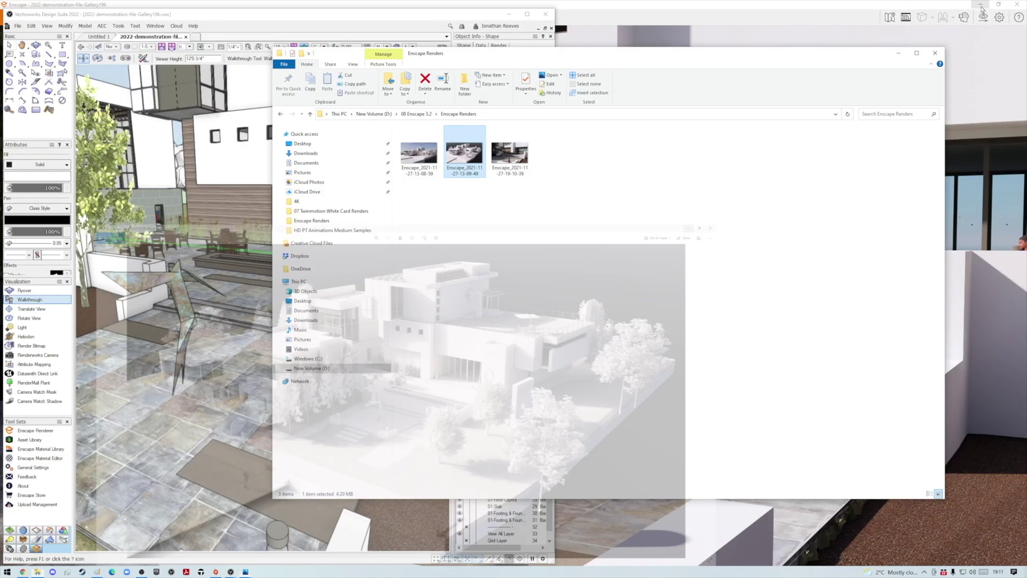
double_click(509, 156)
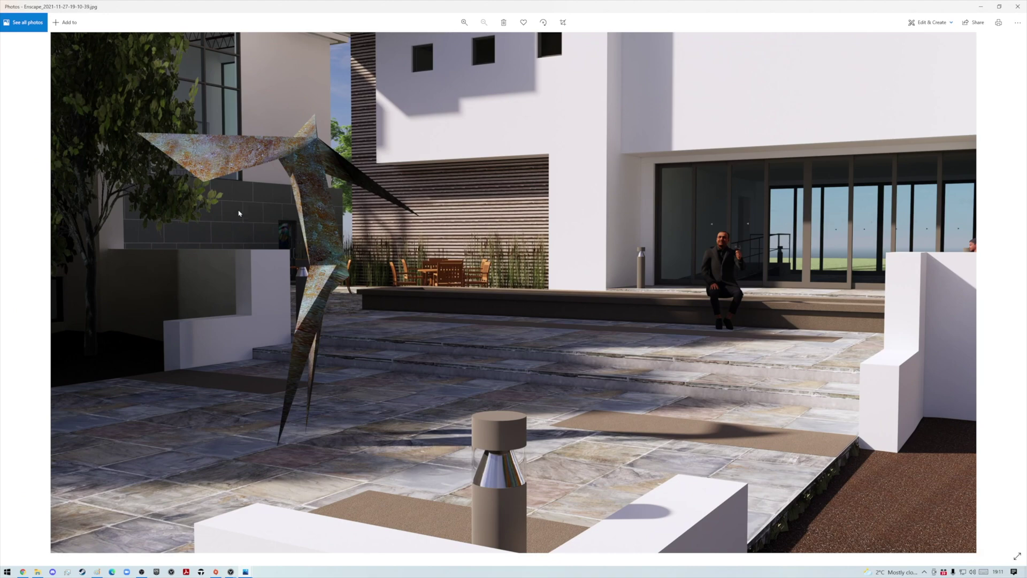
left_click(981, 7)
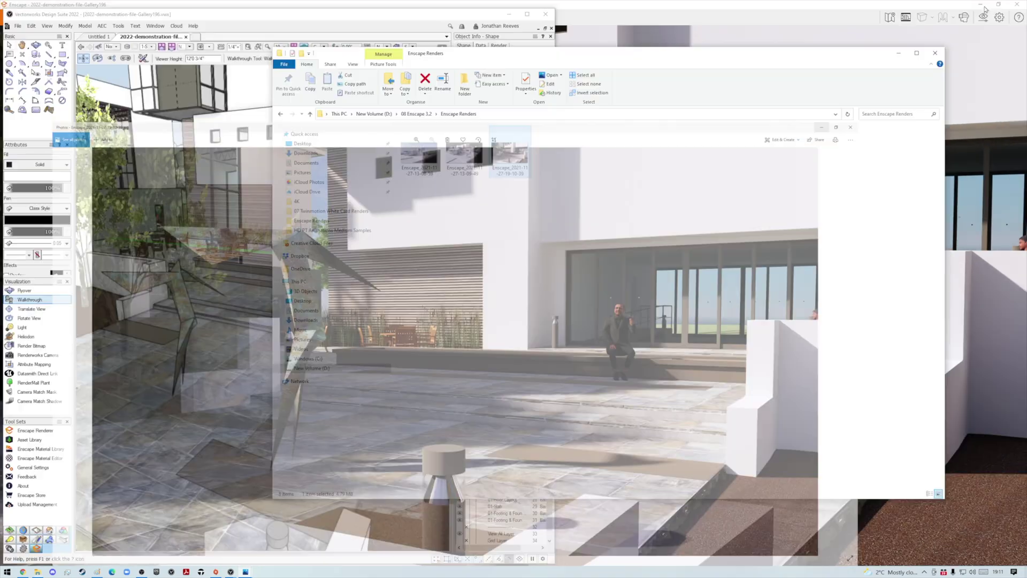
left_click(934, 53)
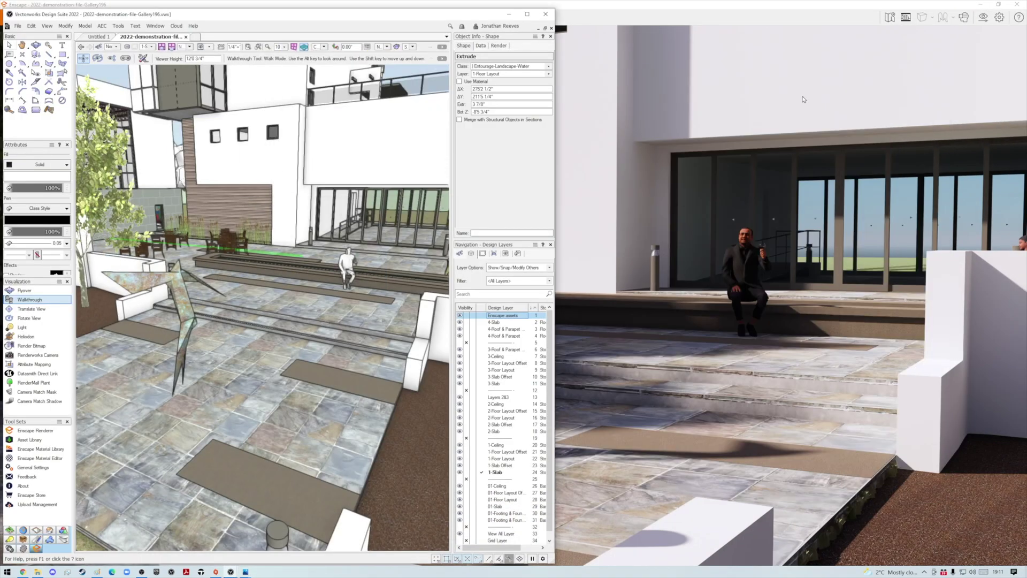
Restore and re-maximise the Enscape window, and view the sculpture and seated man from a higher viewpoint above the terrace.
left_click(1000, 5)
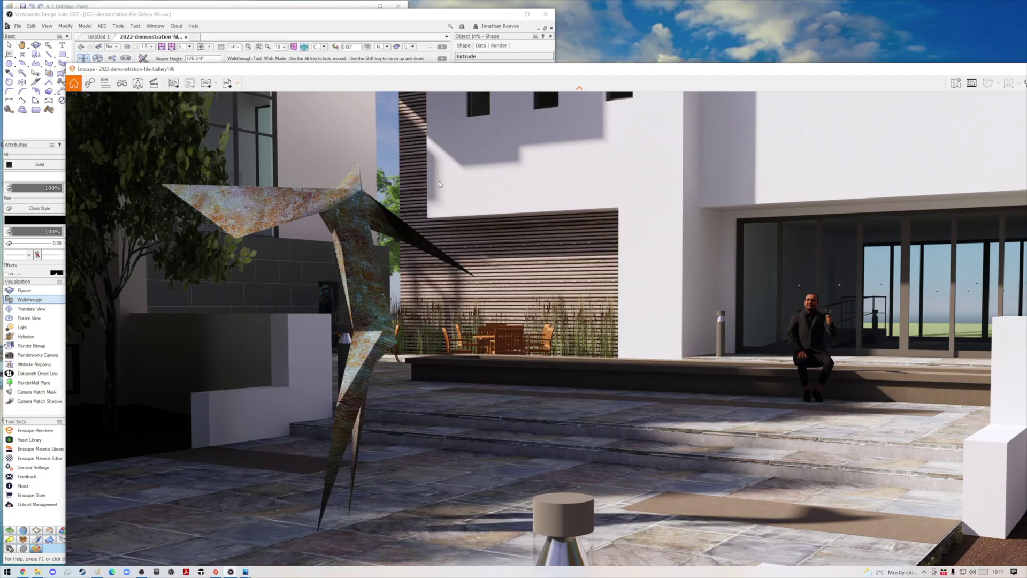
scroll(502, 347, "down", 5)
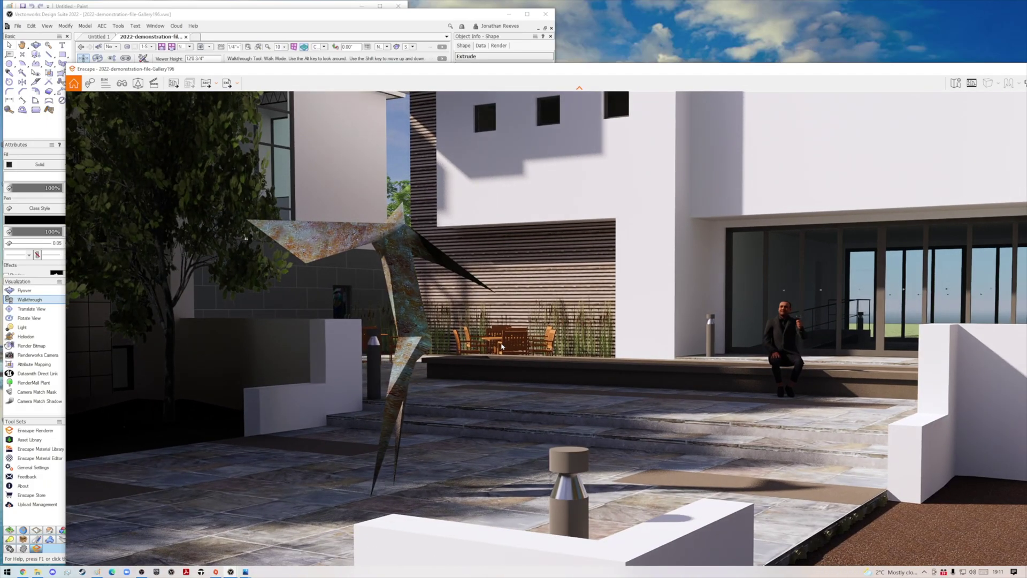
scroll(537, 293, "down", 5)
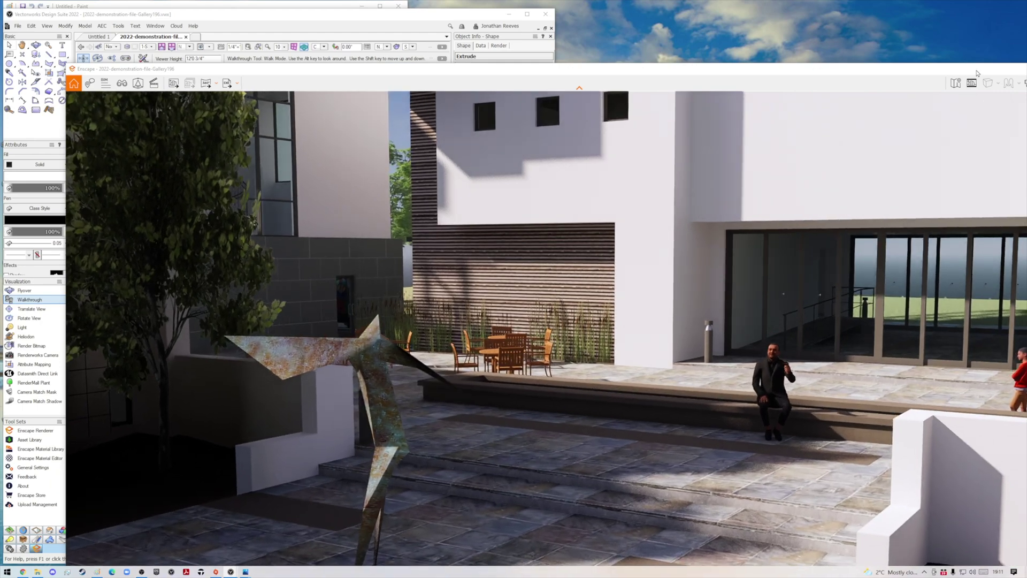
left_click_drag(978, 72, 885, 47)
left_click(971, 44)
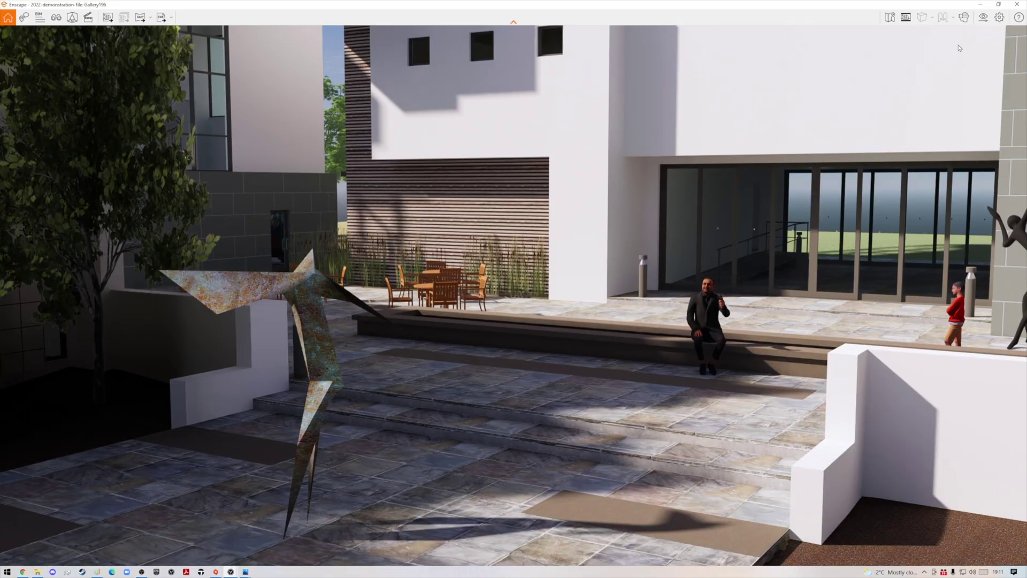
right_click_drag(522, 188, 483, 353)
scroll(483, 354, "down", 5)
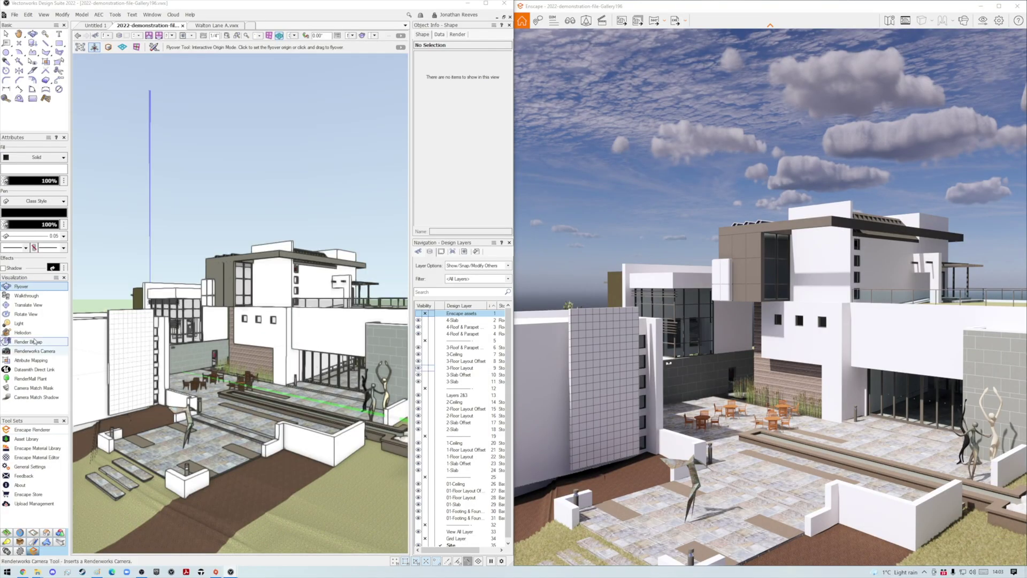
Place the "Amaya, Walking" asset from the Enscape Asset Library on the paved terrace beside the sculpture.
left_click(37, 441)
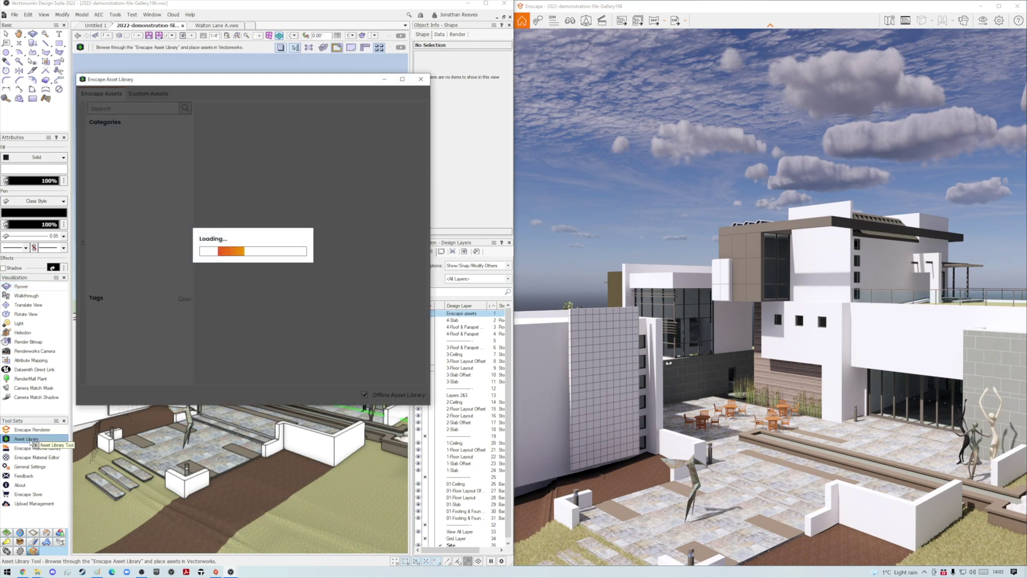
mouse_move(392, 366)
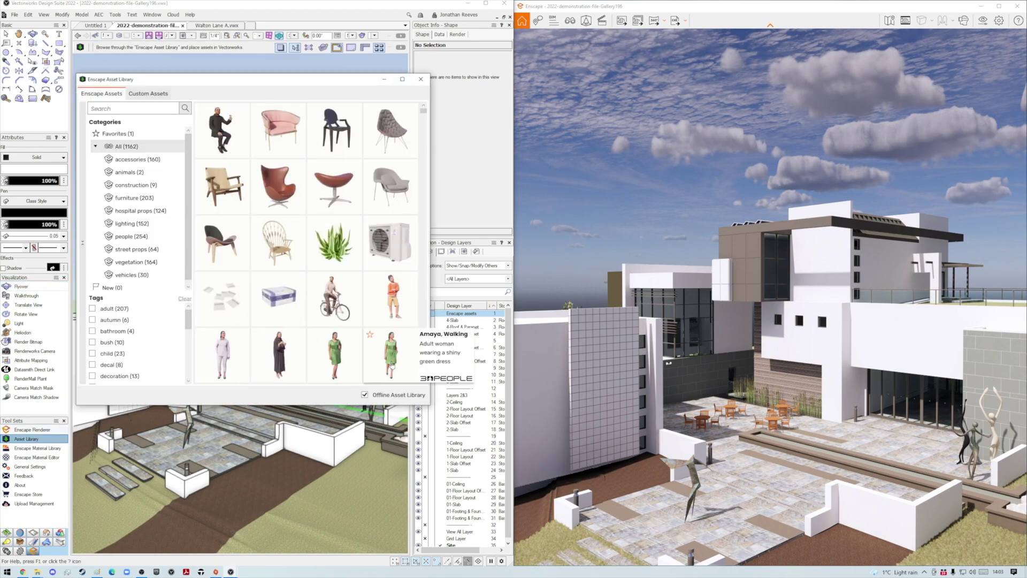
left_click(391, 366)
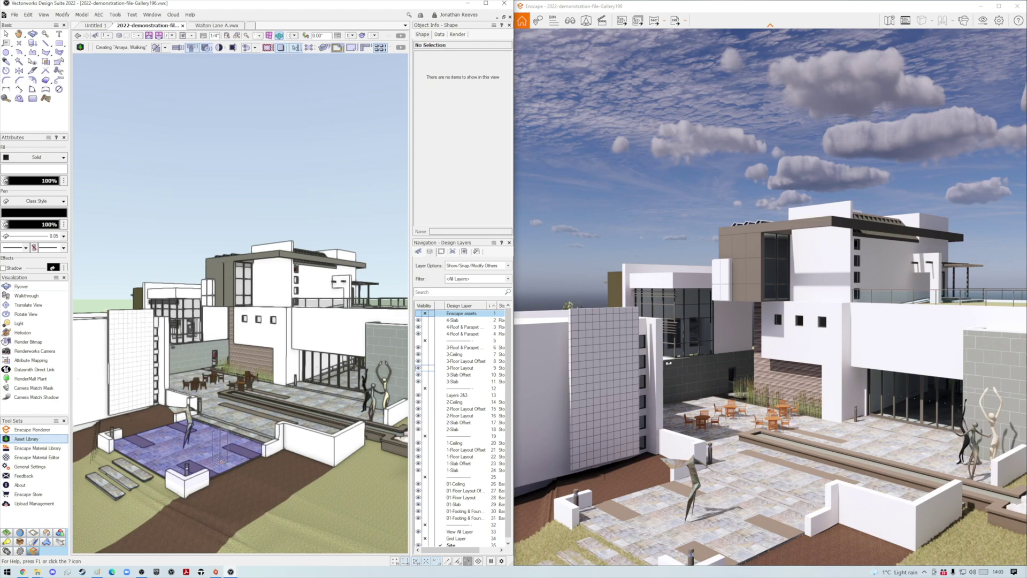
left_click(221, 459)
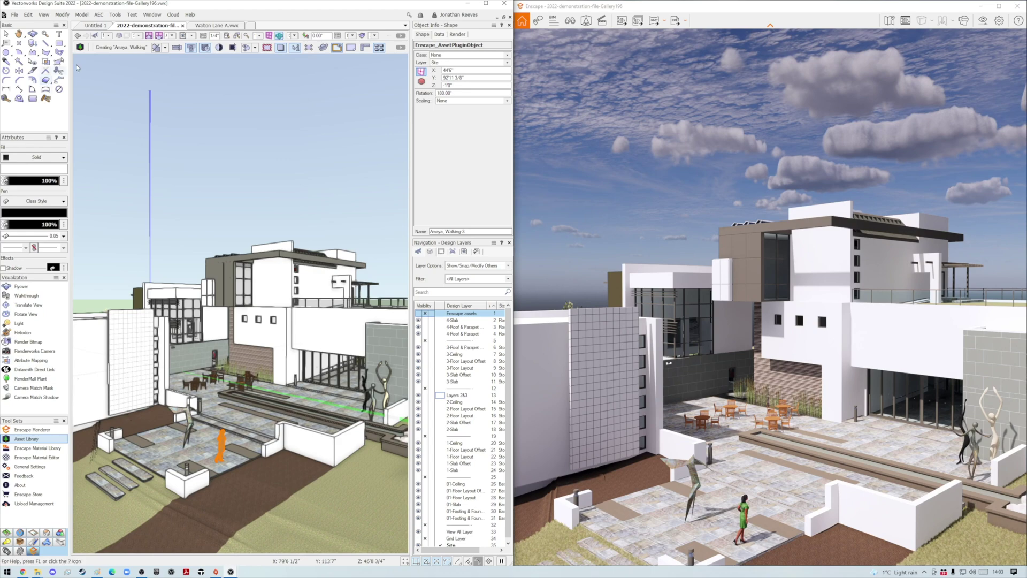
Place the "Amaya, Standing" asset from the Enscape Asset Library on the terrace paving near the low corner wall.
left_click(81, 48)
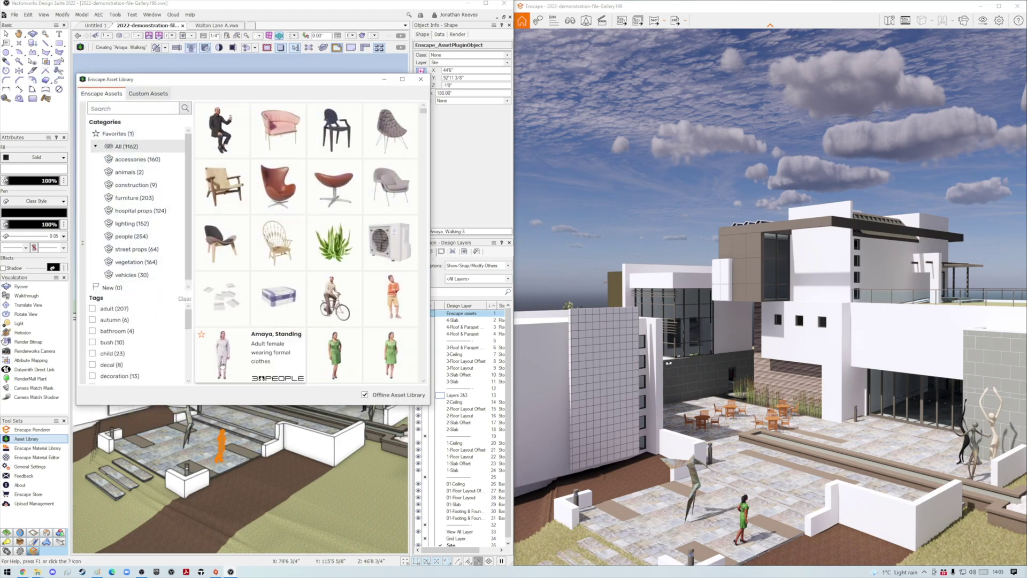
left_click(222, 364)
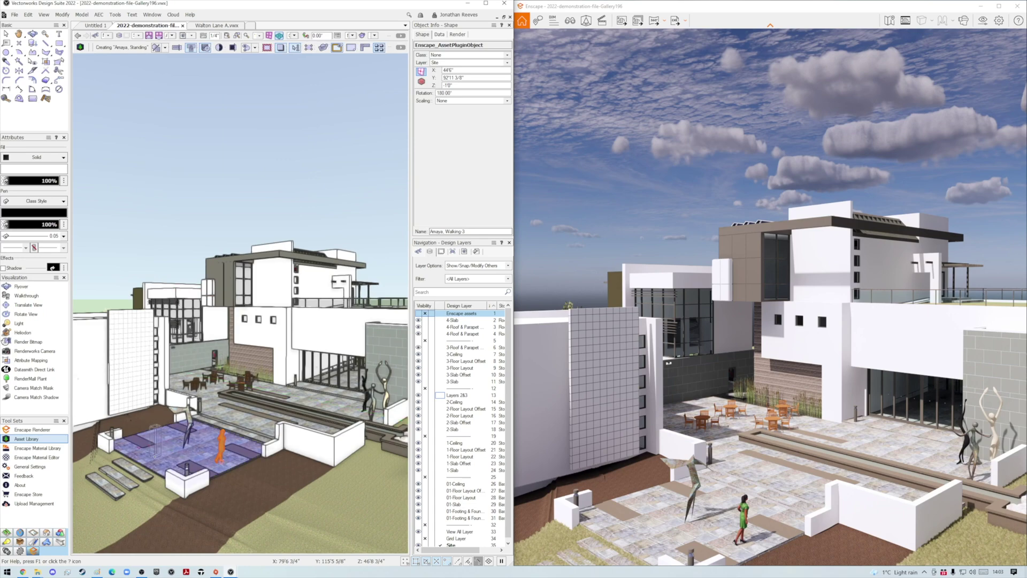
left_click(159, 454)
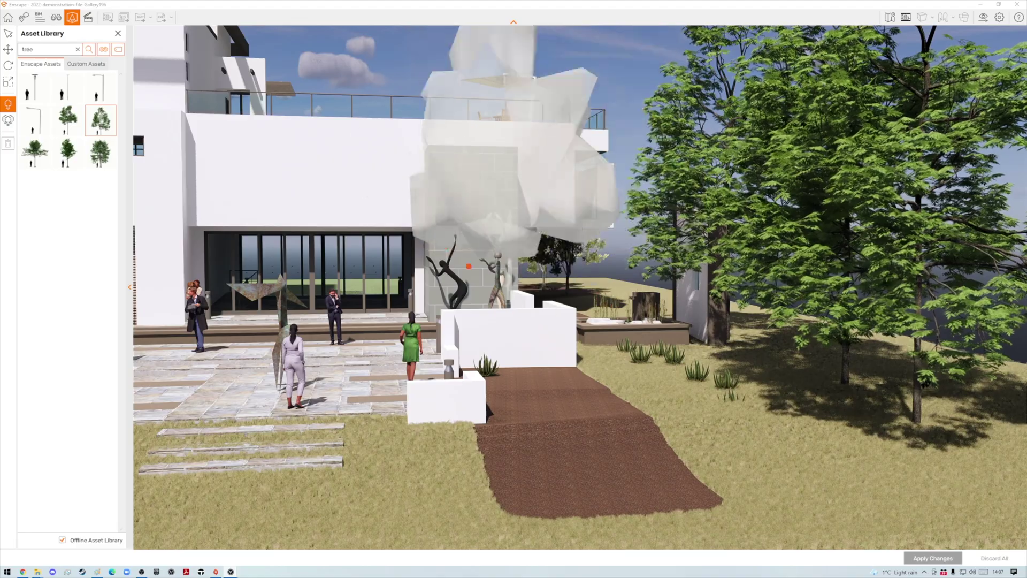
Stop placing trees in Enscape and frame the terrace with its people straight on against the gallery facade.
key("Escape")
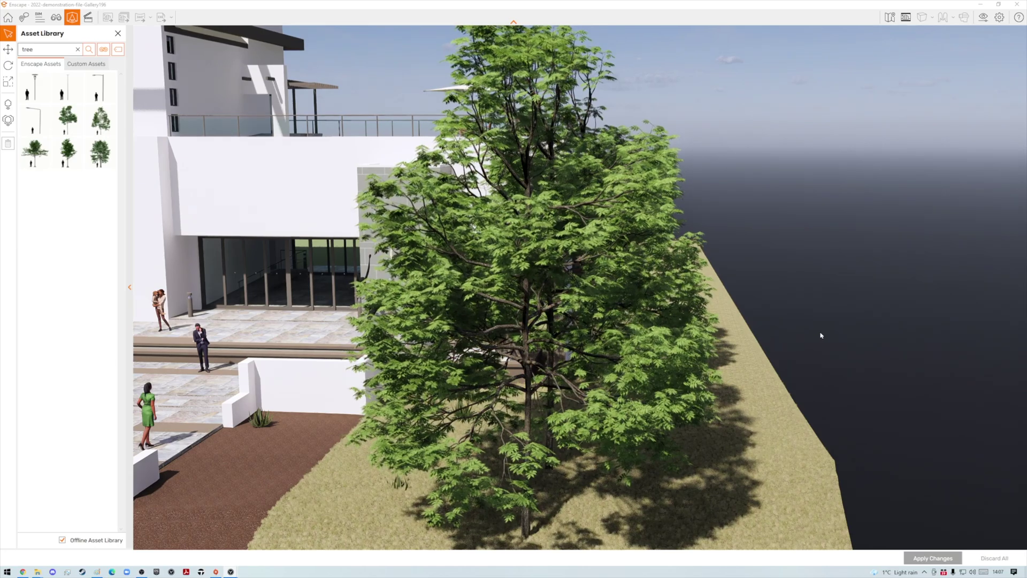
mouse_move(580, 287)
right_mouse_down()
mouse_move(503, 257)
mouse_move(497, 265)
mouse_move(762, 299)
right_mouse_up()
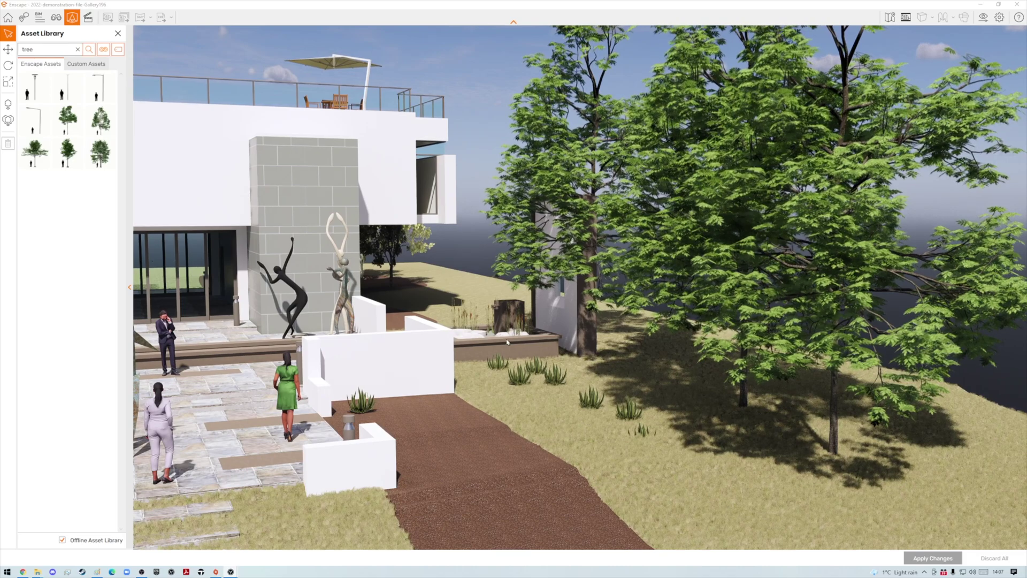
middle_click_drag(437, 270, 482, 274)
right_click_drag(482, 273, 502, 273, "shift")
key("i")
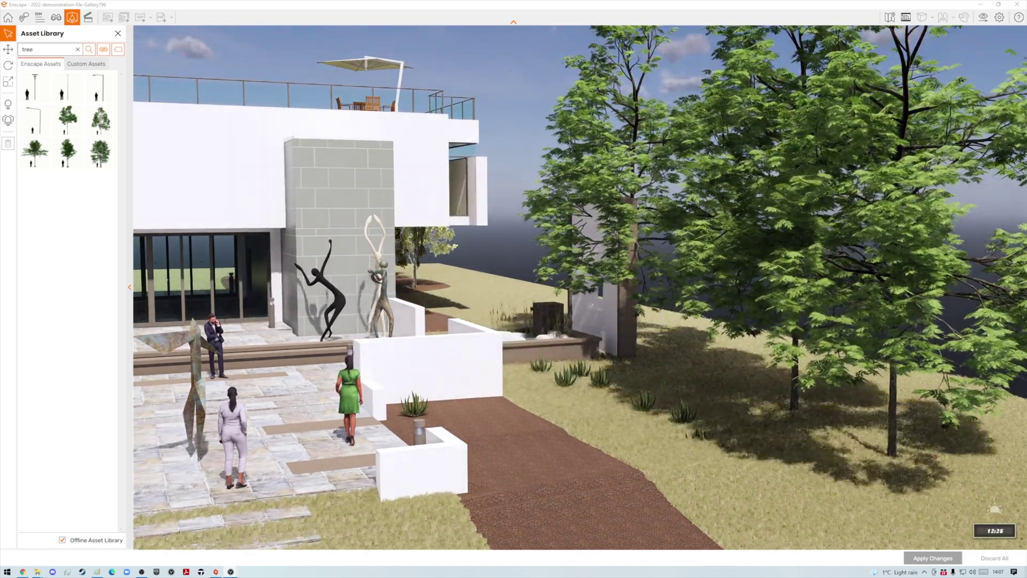
right_click_drag(524, 406, 524, 358)
left_click_drag(524, 358, 417, 359)
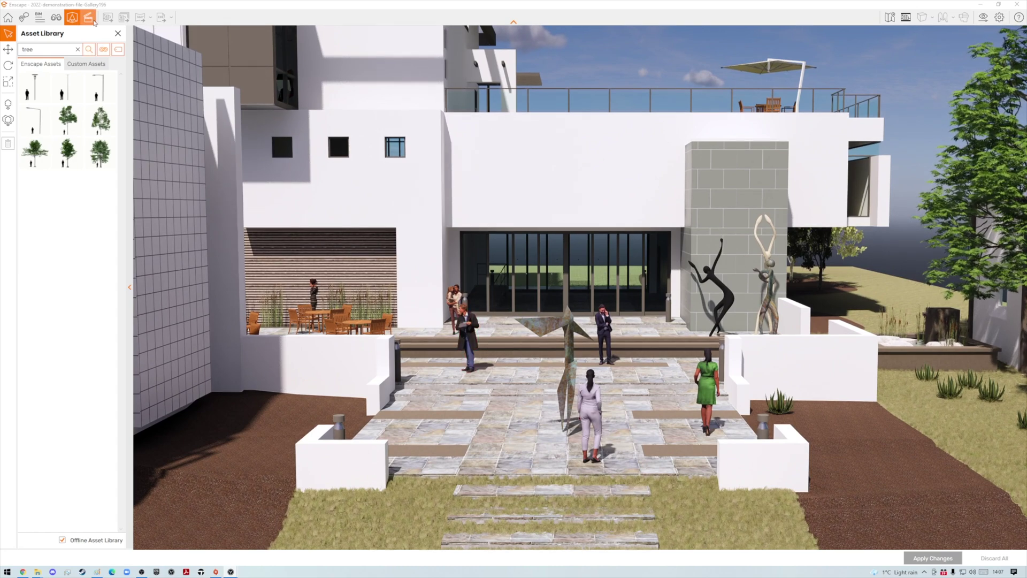
Save the current Enscape camera position as a new view named View 10.
left_click(89, 17)
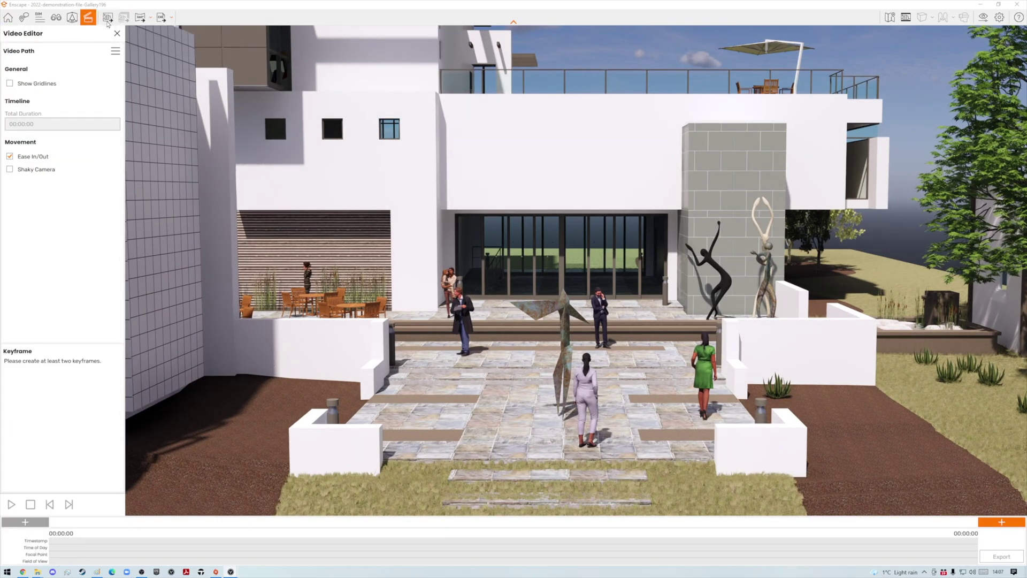
left_click(58, 19)
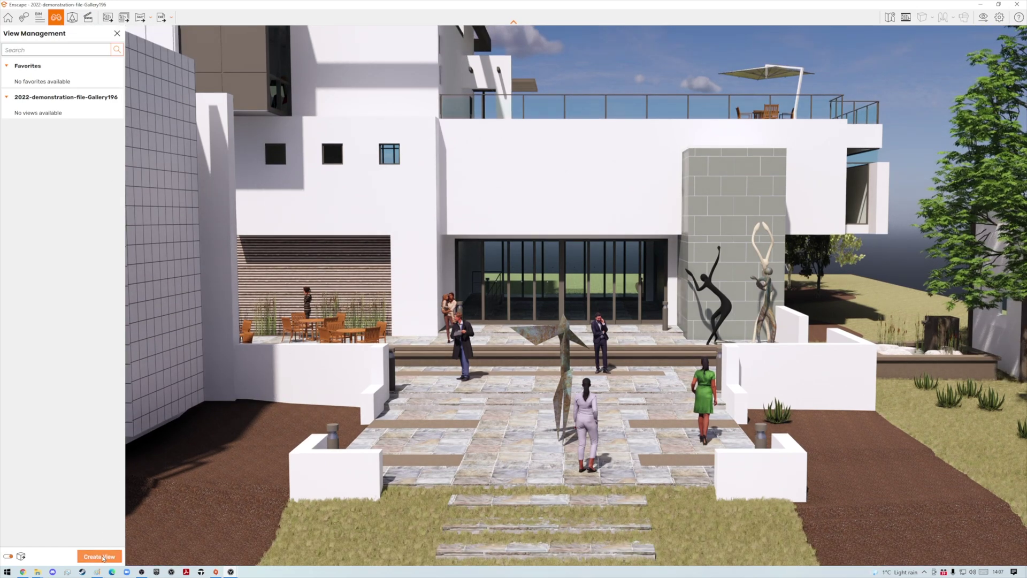
left_click(100, 557)
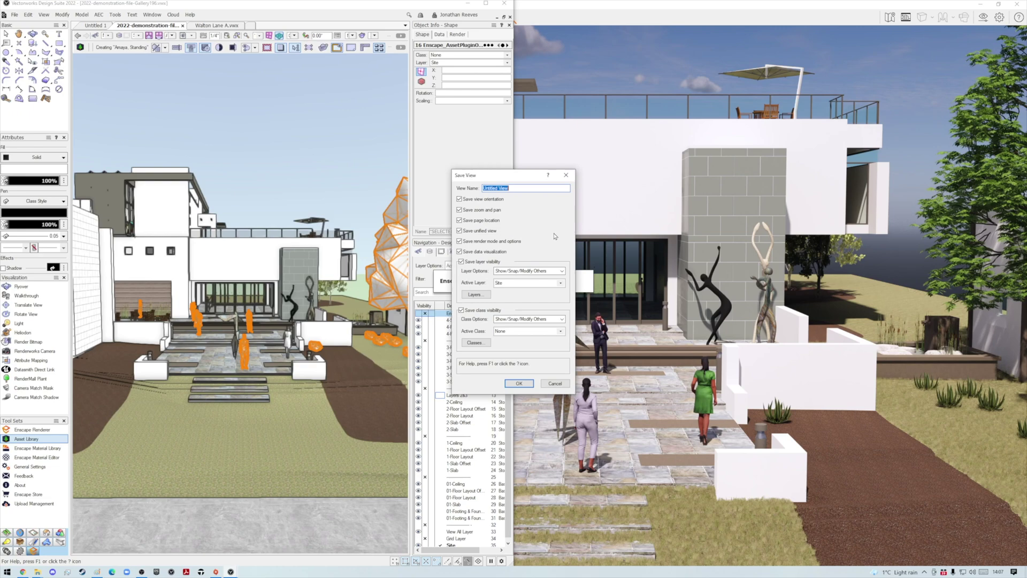
type("View 10")
key("Return")
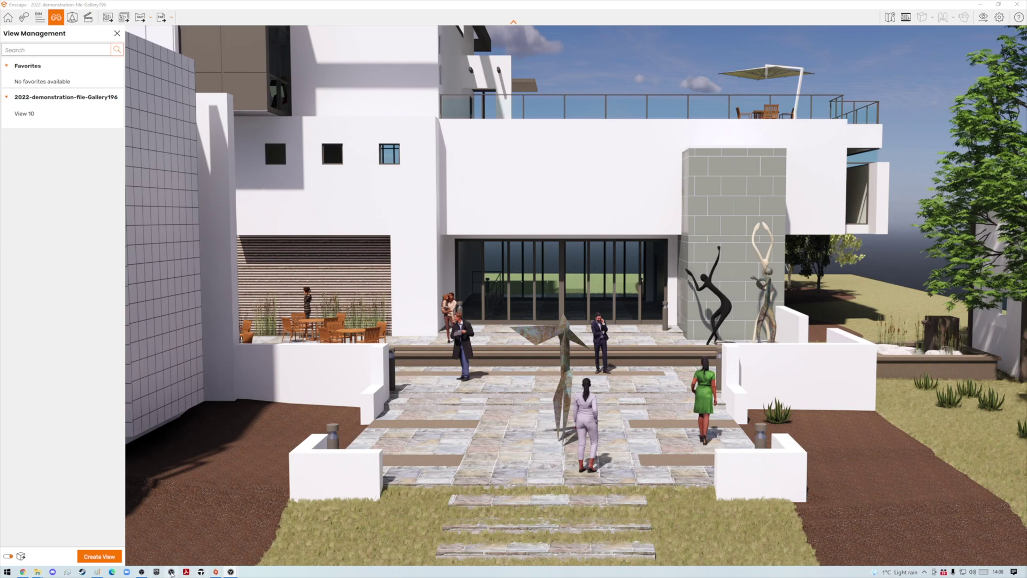
Leave Enscape's view management mode, switch to Vectorworks and select View 10 among the saved views.
mouse_move(232, 573)
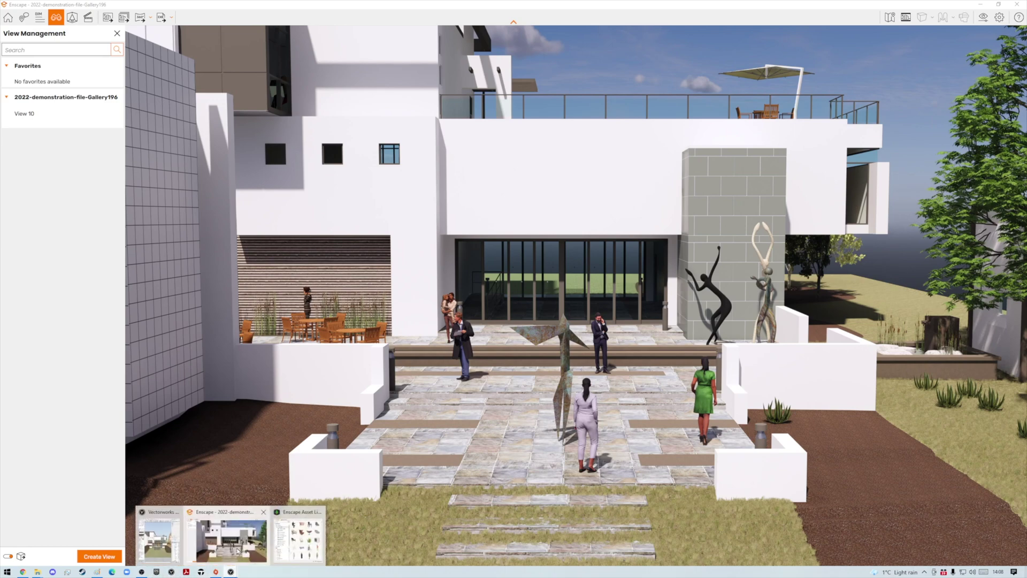
left_click(160, 538)
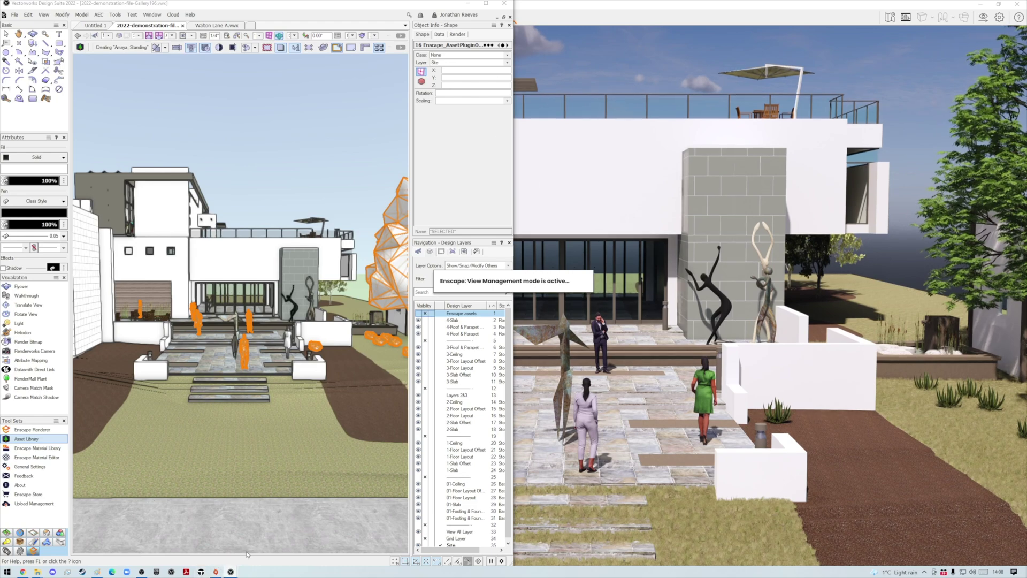
mouse_move(231, 571)
left_click(266, 517)
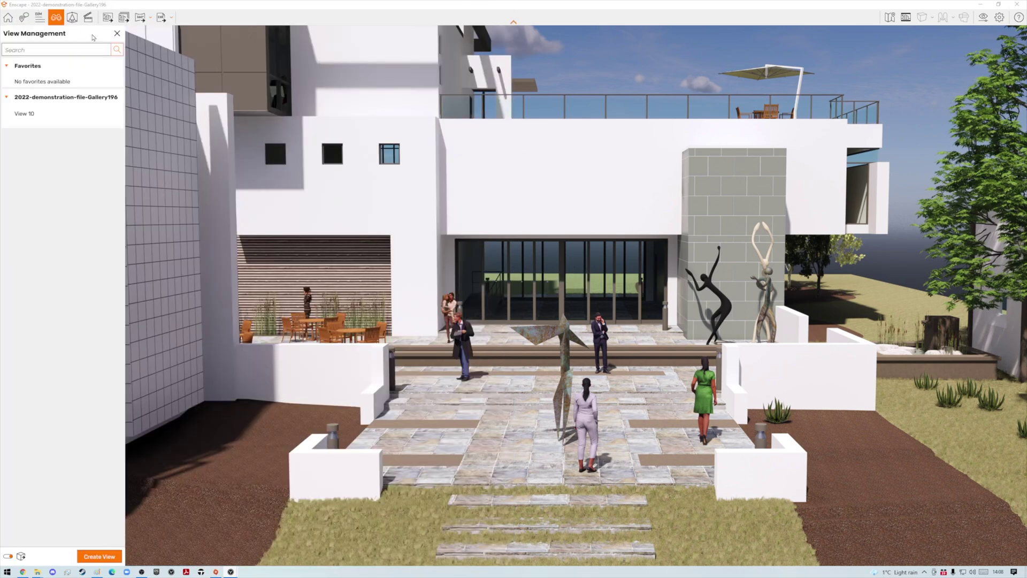
left_click(116, 34)
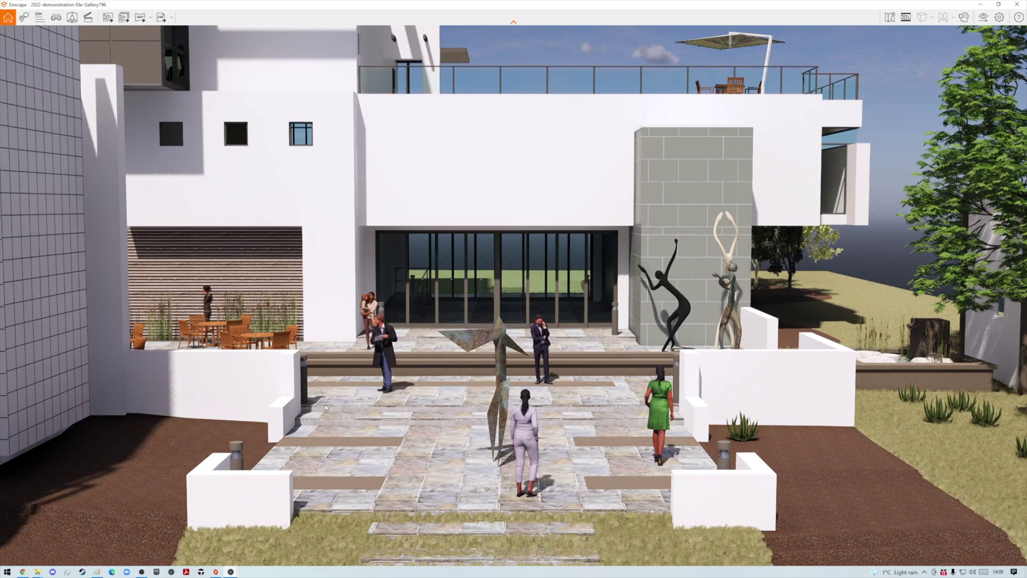
left_click(231, 571)
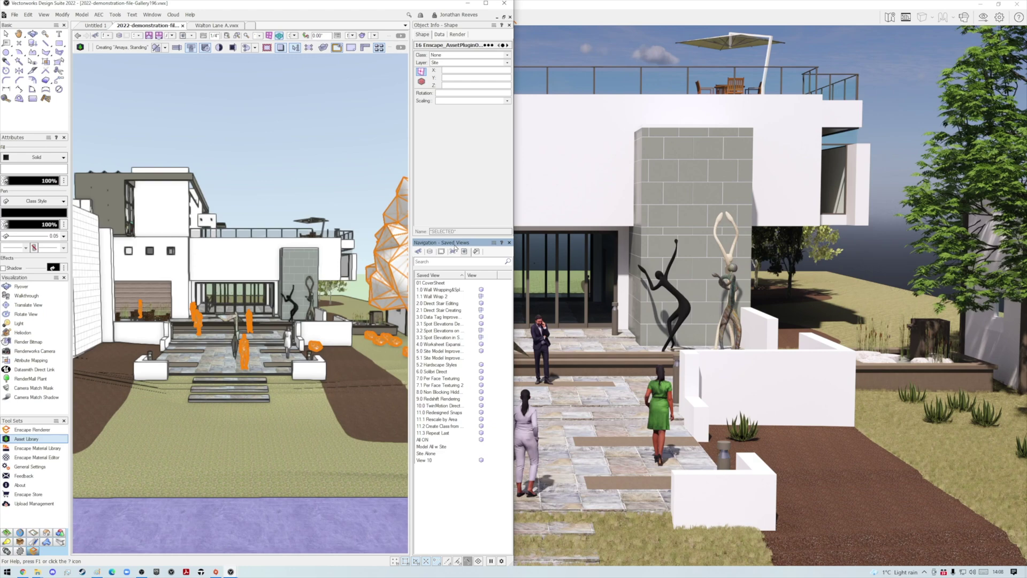
left_click(427, 461)
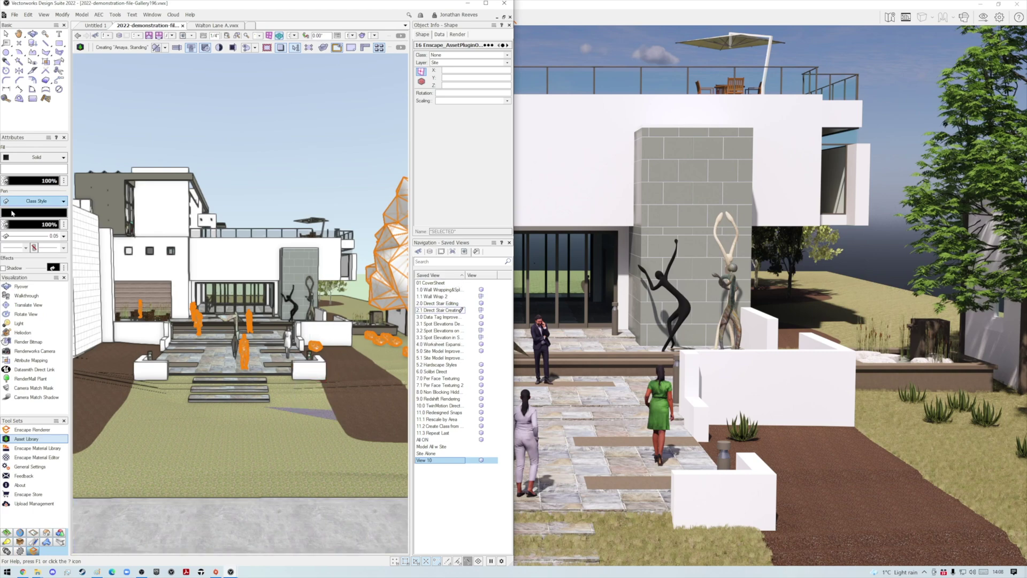
Browse the Enscape Asset Library from Vectorworks and search its assets for "tree".
left_click(80, 47)
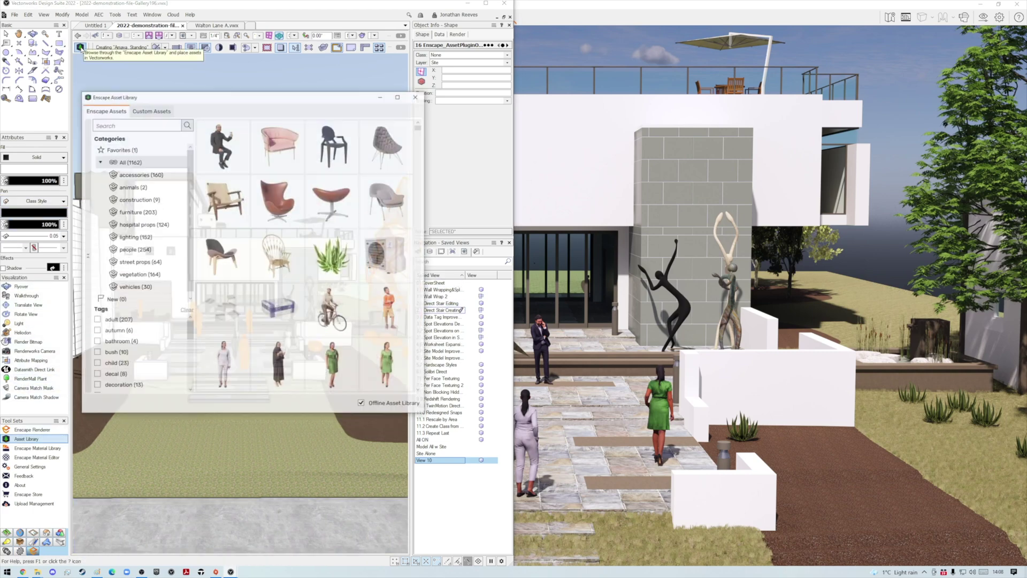
scroll(287, 279, "down", 5)
scroll(287, 279, "down", 2)
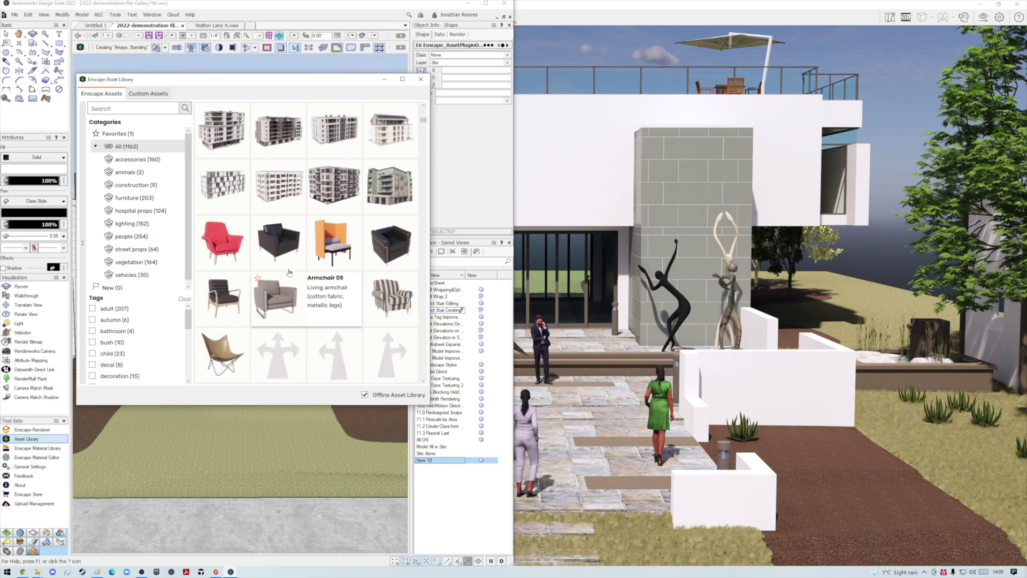
left_click(149, 110)
type("treee")
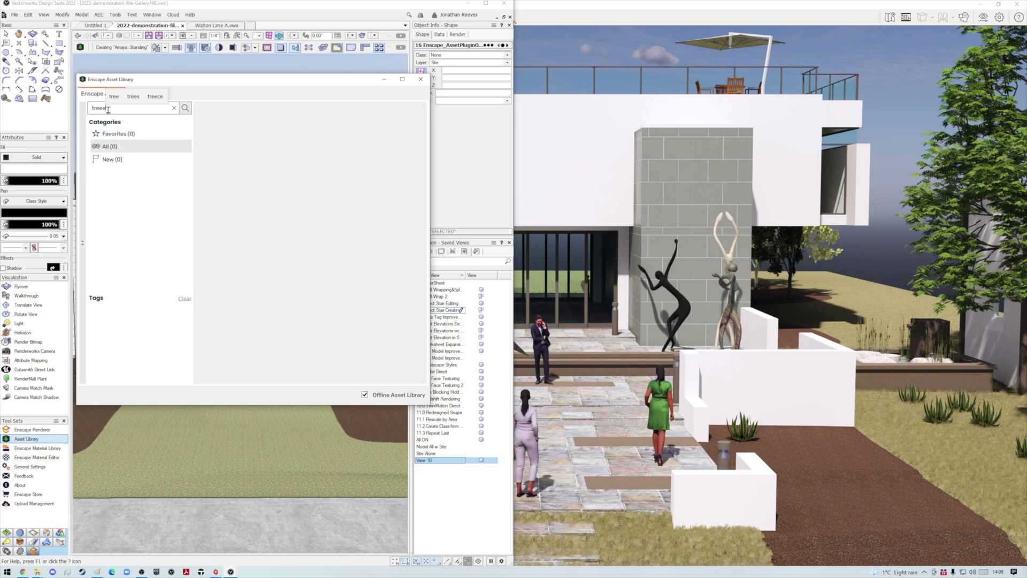
key("BackSpace")
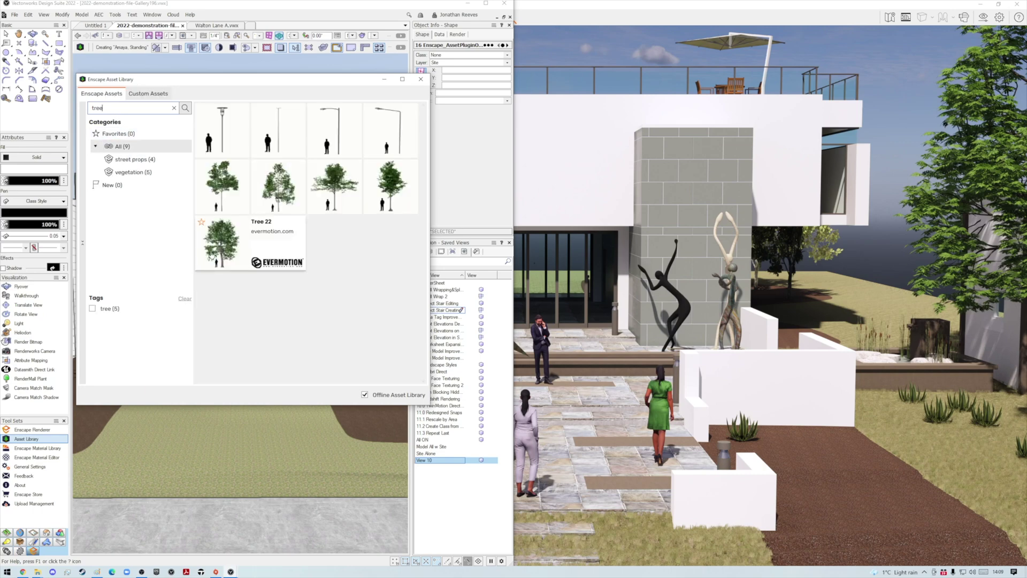
Place two Tree 22 assets in the planting bed left of the terrace steps and inspect them from several camera positions in Enscape.
left_click(217, 256)
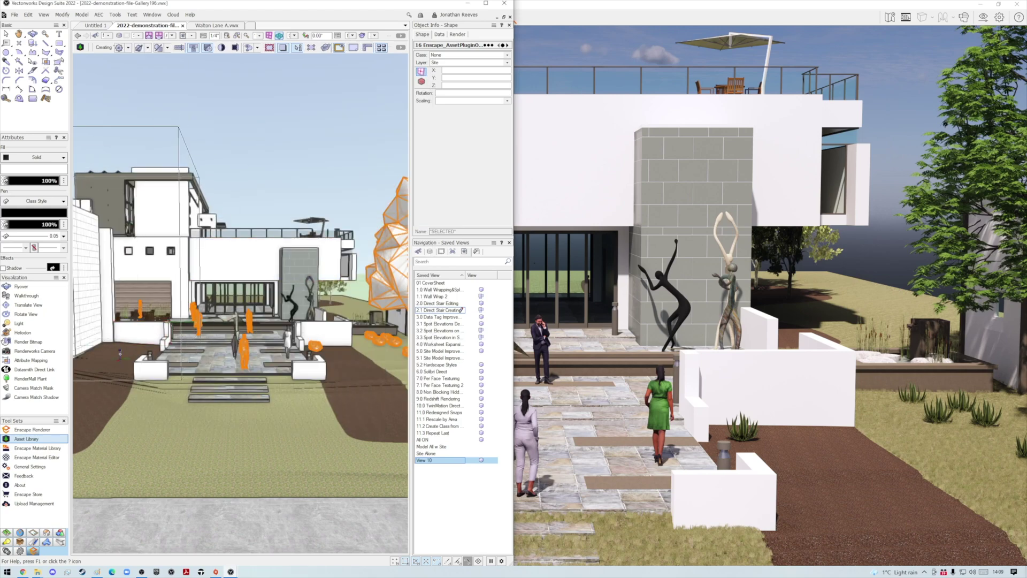
left_click(120, 352)
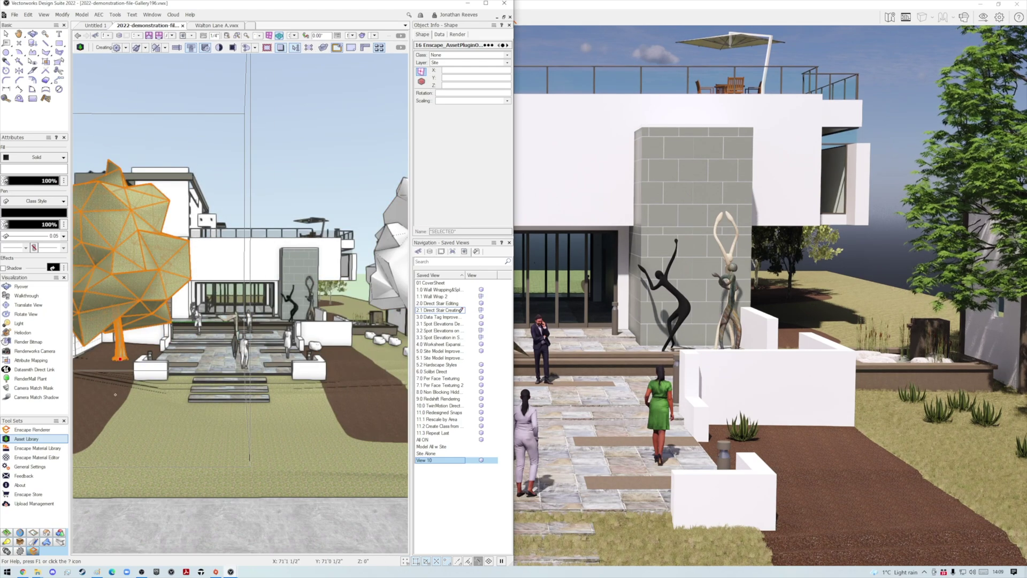
double_click(82, 394)
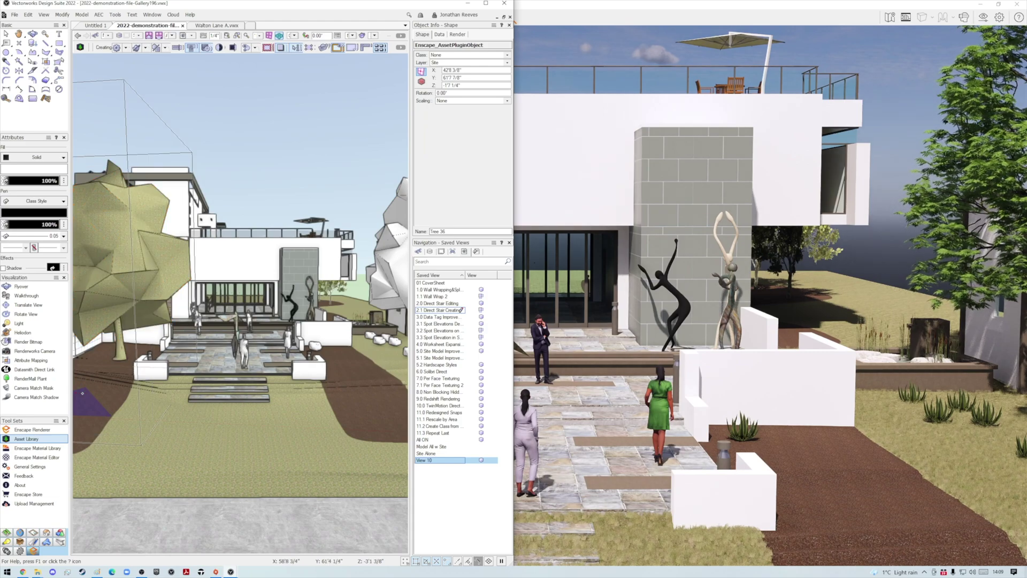
right_click_drag(596, 381, 668, 377)
key("a")
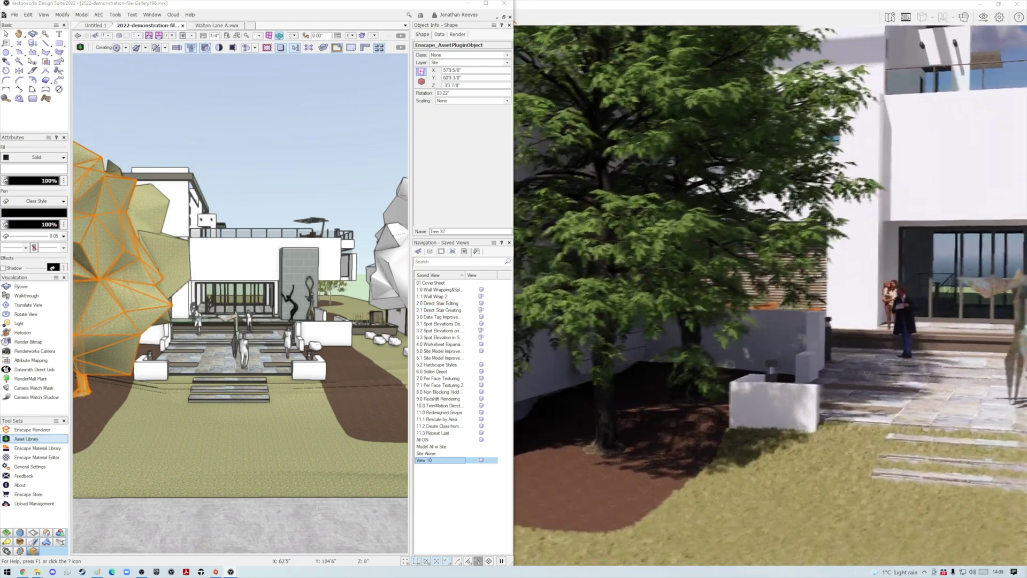
key("d")
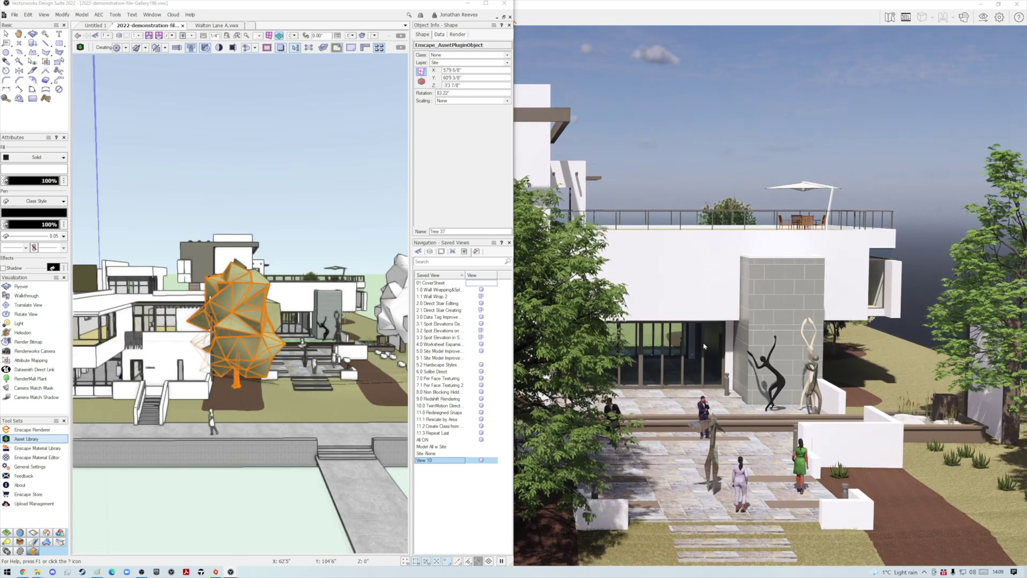
right_click_drag(904, 373, 824, 373, "shift")
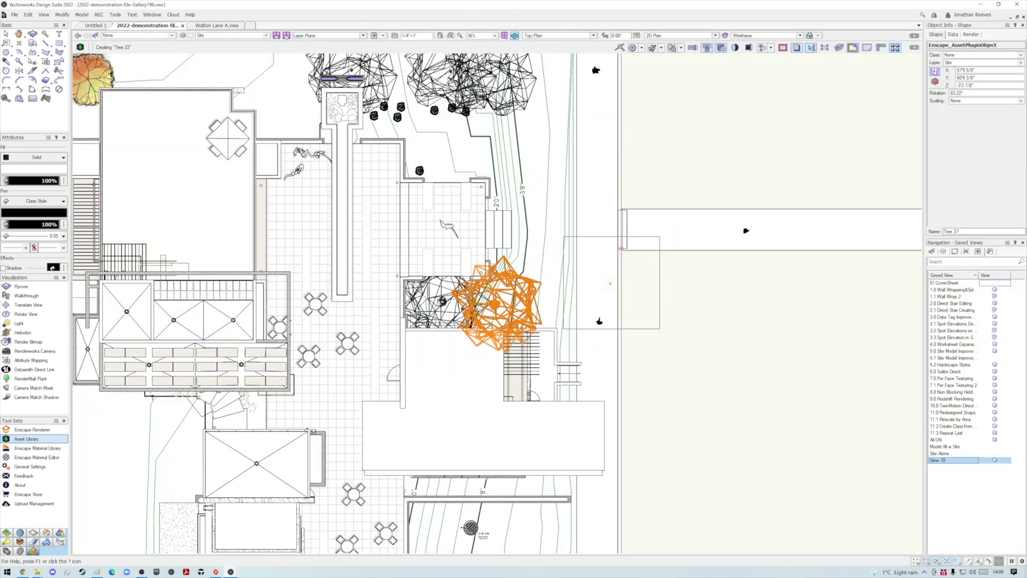
Place more library trees on the gallery site in the top plan, orbit the model to 3D and review the planting in Enscape.
scroll(610, 283, "down", 4)
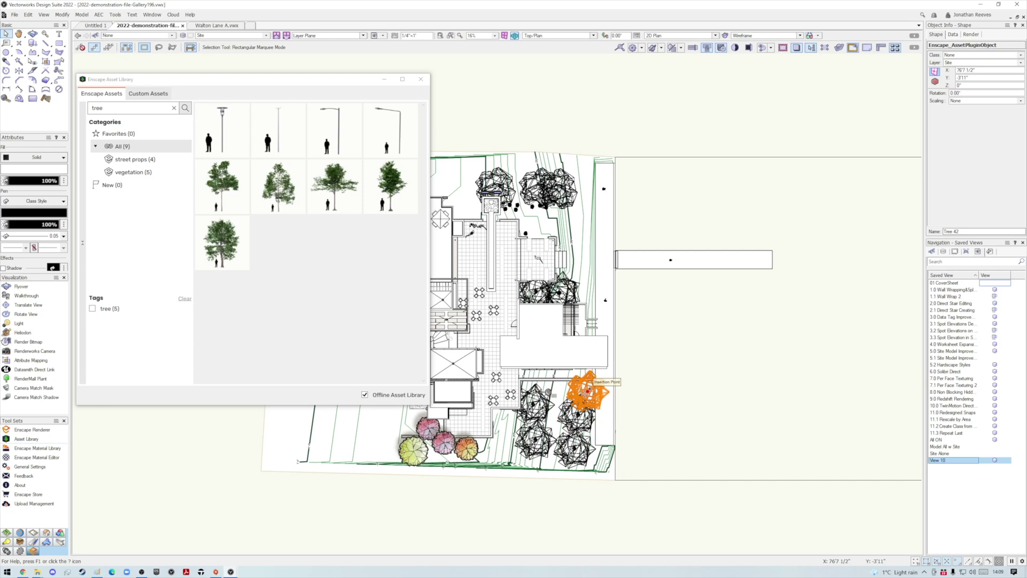
left_click_drag(564, 398, 342, 433, "ctrl")
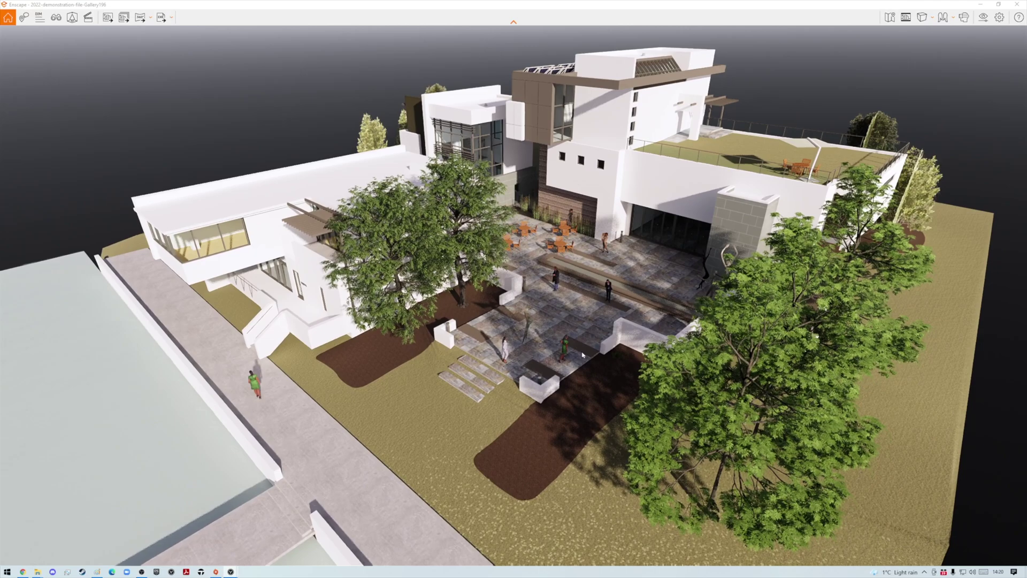
right_click_drag(582, 354, 613, 311)
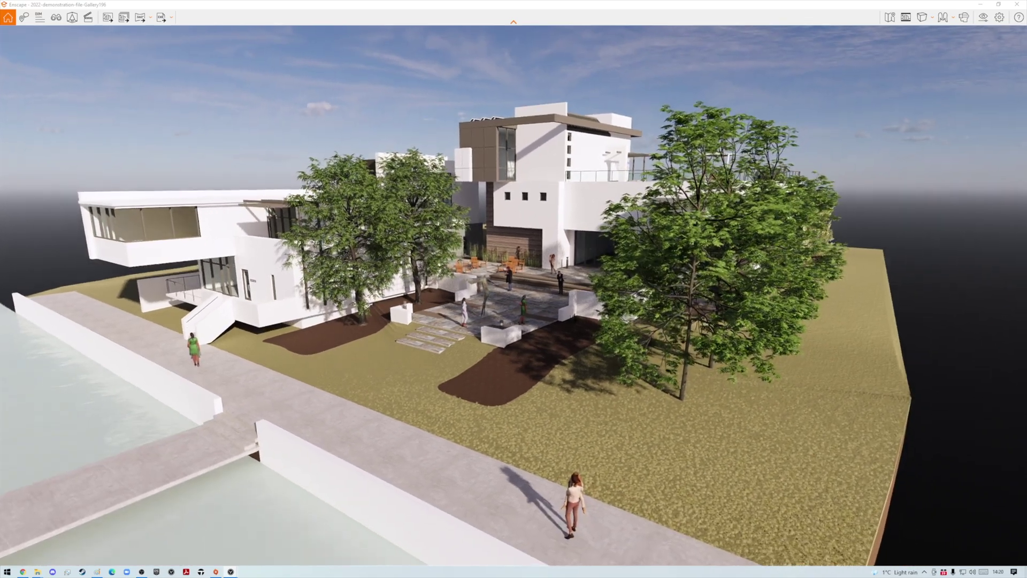
Show Enscape's navigation help and fly from the overview in to the terrace, looking around and sideways along the facade.
left_click(1019, 18)
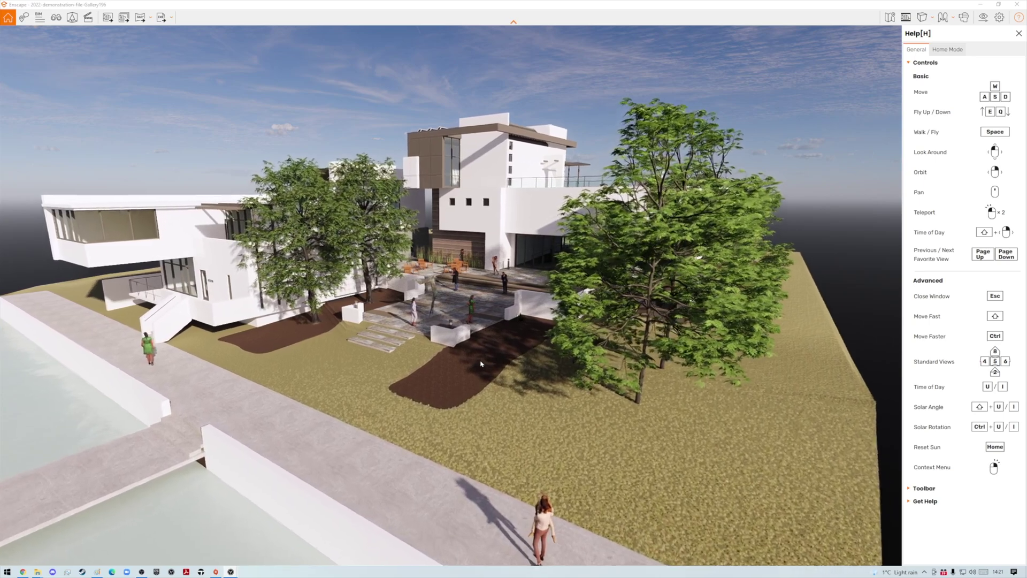
key("w")
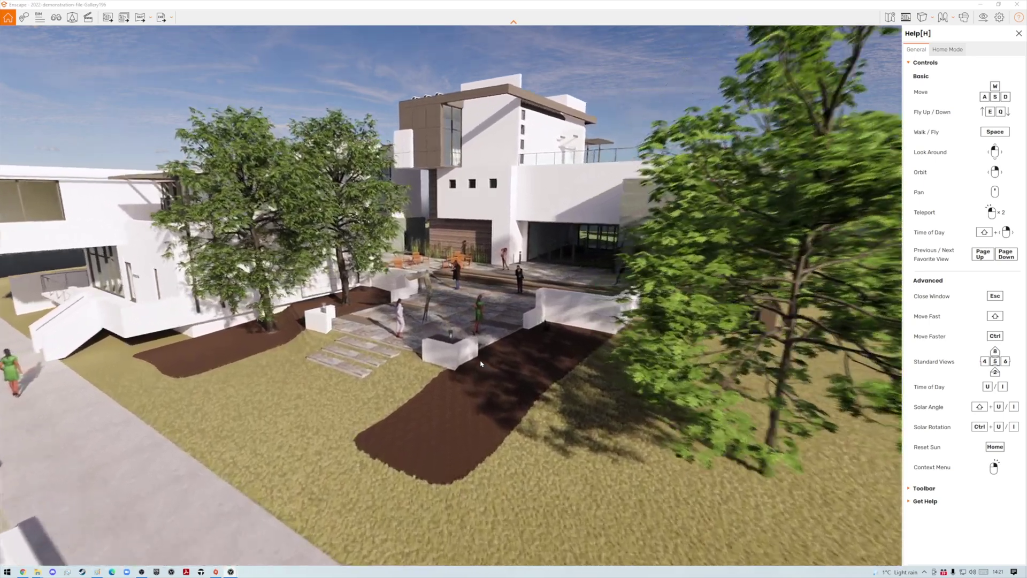
key("w")
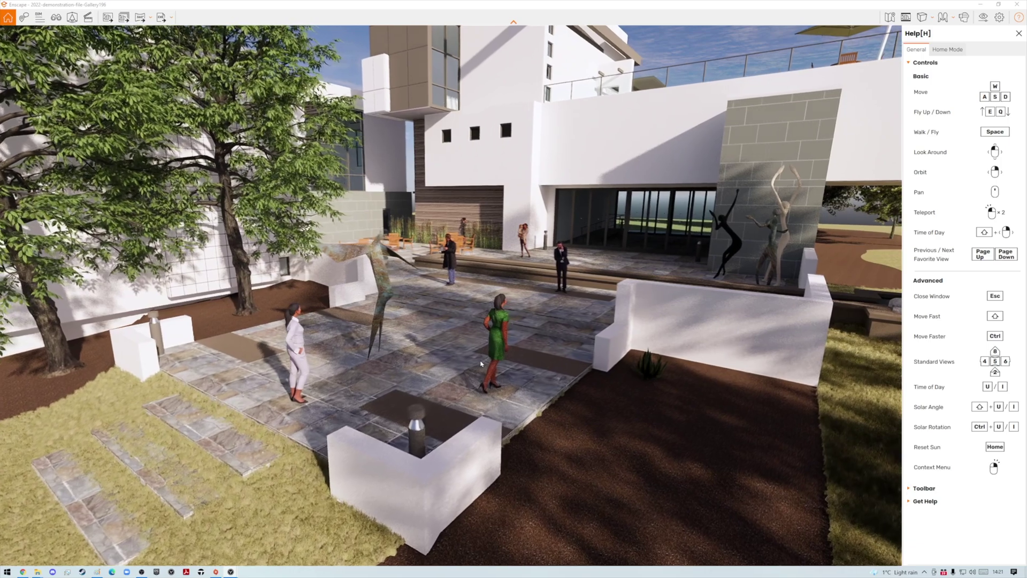
right_click_drag(481, 364, 564, 346)
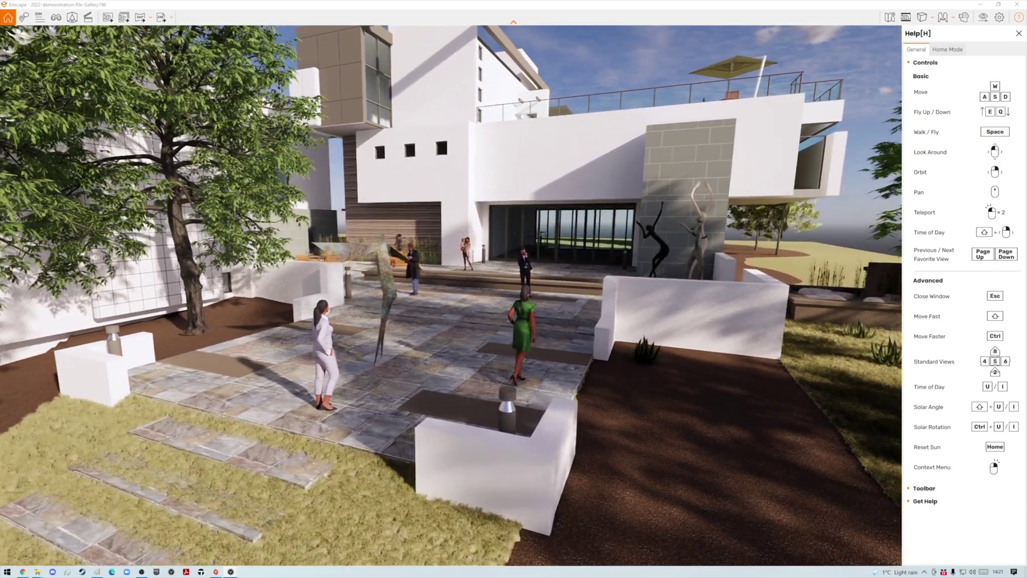
key("a")
left_click_drag(480, 364, 472, 370)
key("a")
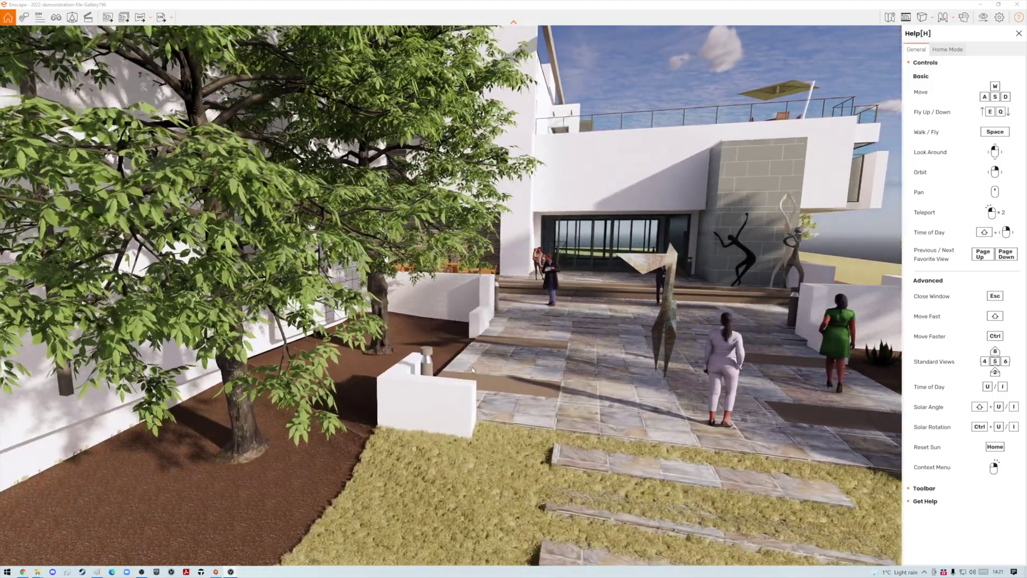
key("d")
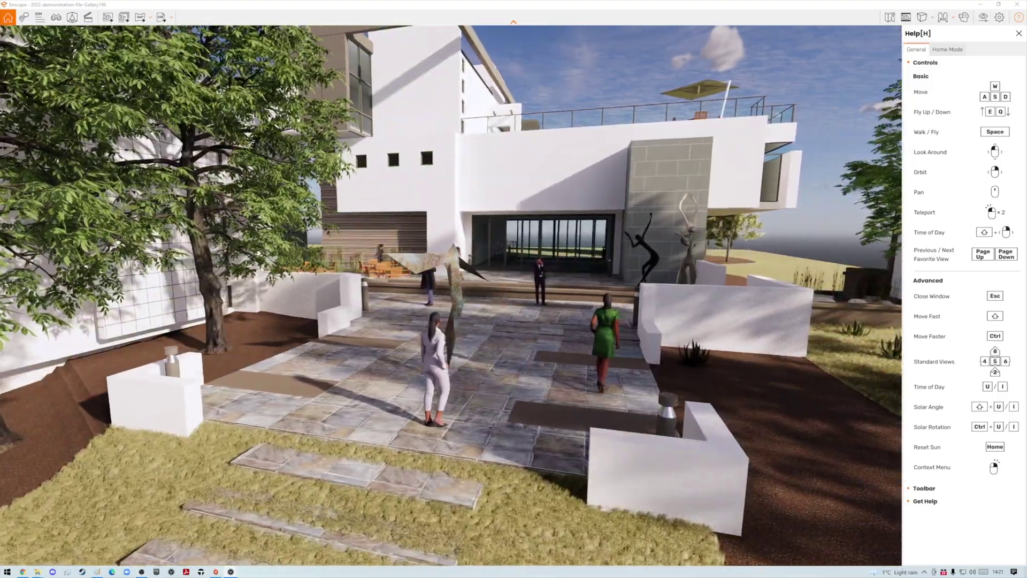
left_click_drag(472, 370, 494, 362)
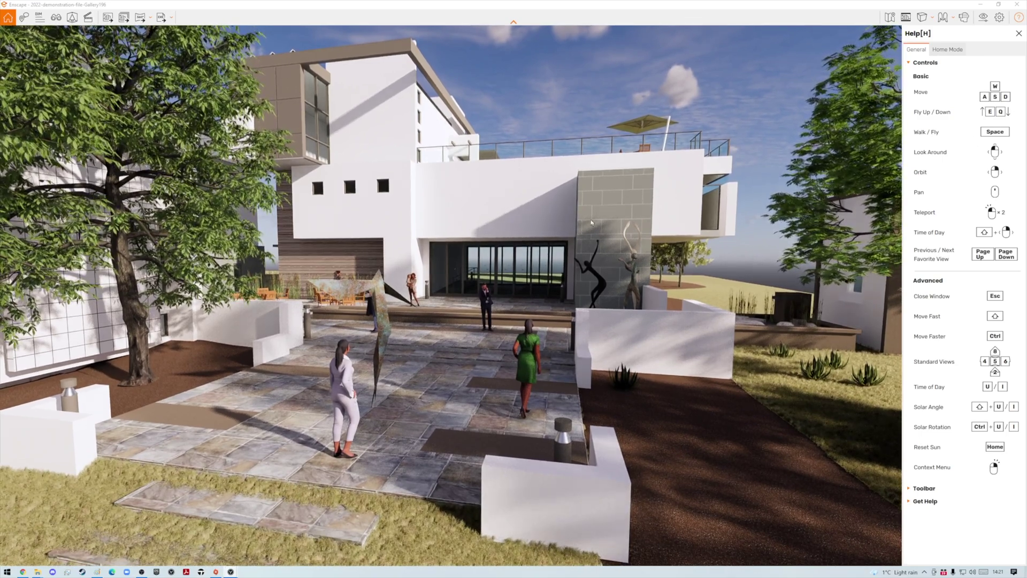
Demonstrate flying down and up, toggling between walk and fly mode, and orbiting and panning around the terrace in Enscape.
key("q")
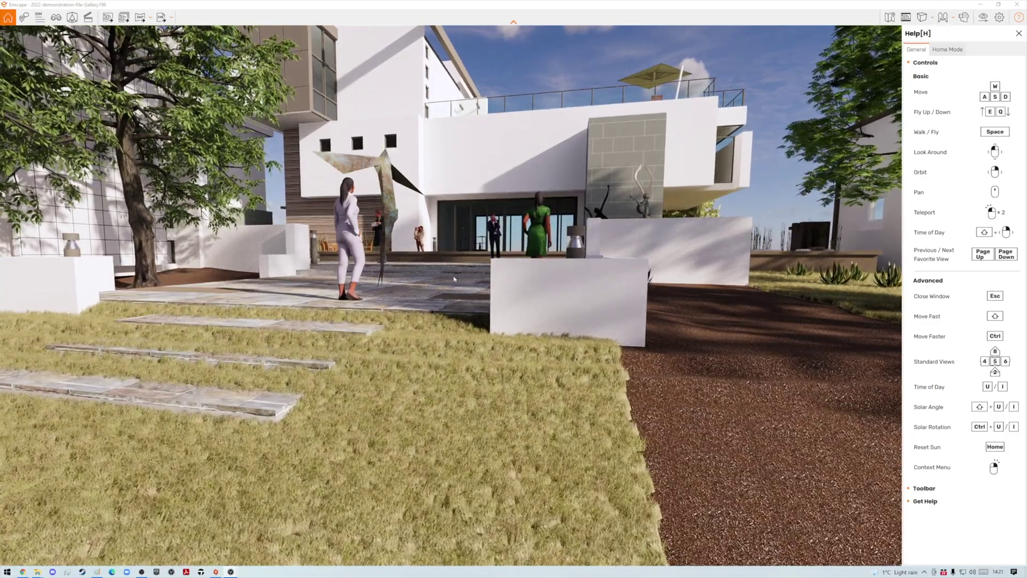
key("e")
key("space")
right_click_drag(457, 277, 521, 262)
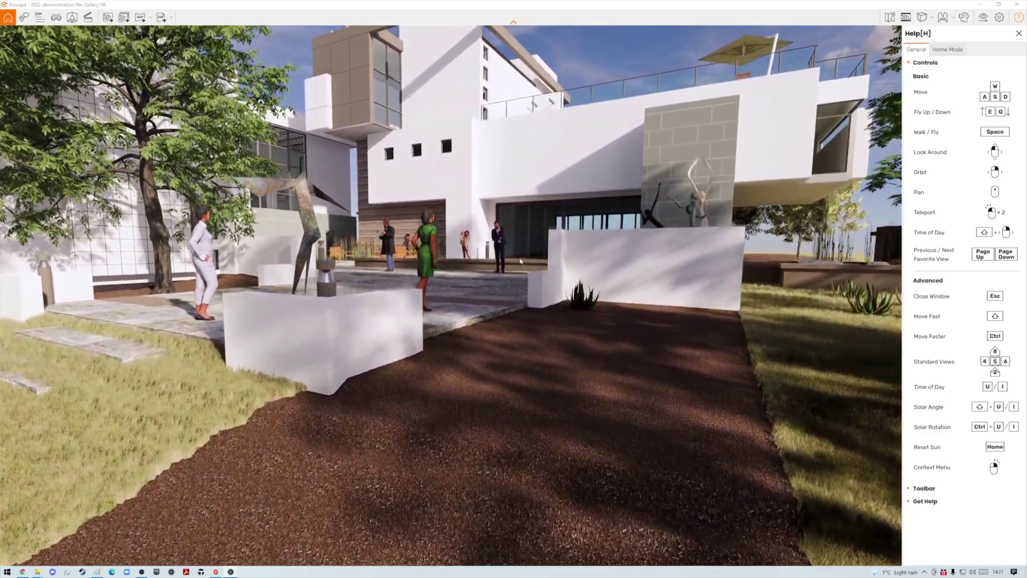
key("e")
key("space")
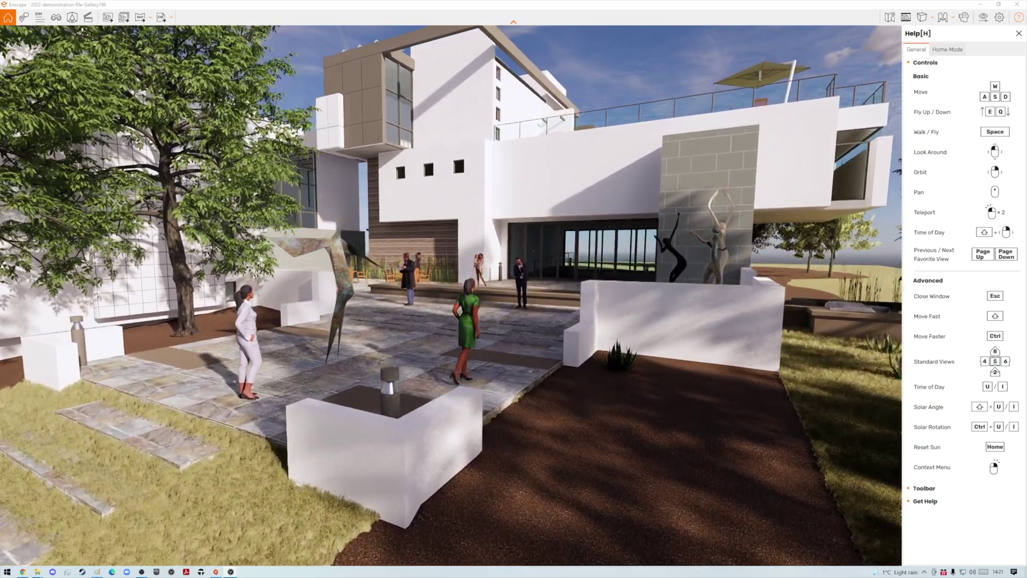
middle_click_drag(527, 235, 523, 247)
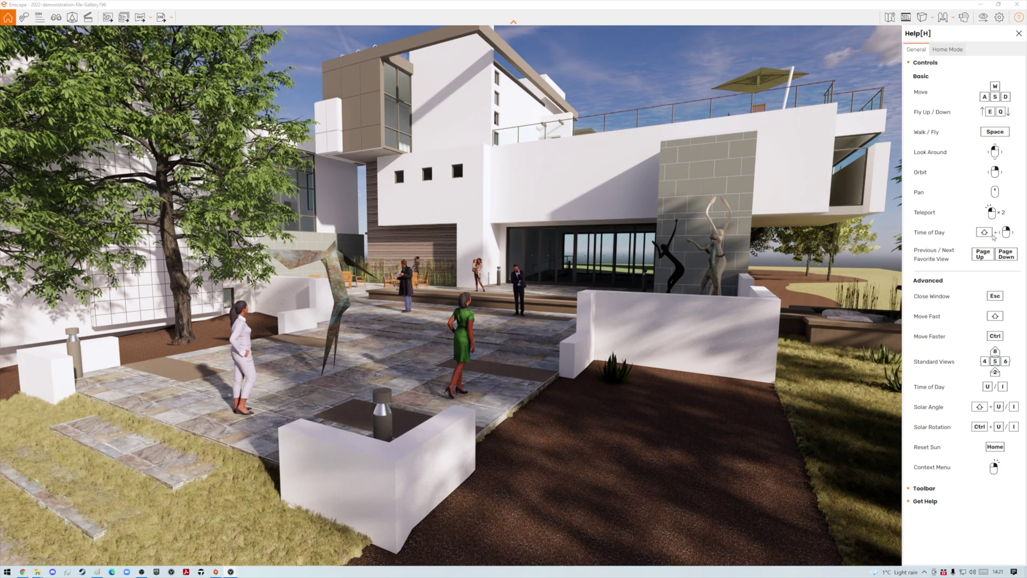
Shift the time of day in Enscape back and forth to light the terrace with low, warm sunlight.
right_click_drag(592, 329, 717, 329, "shift")
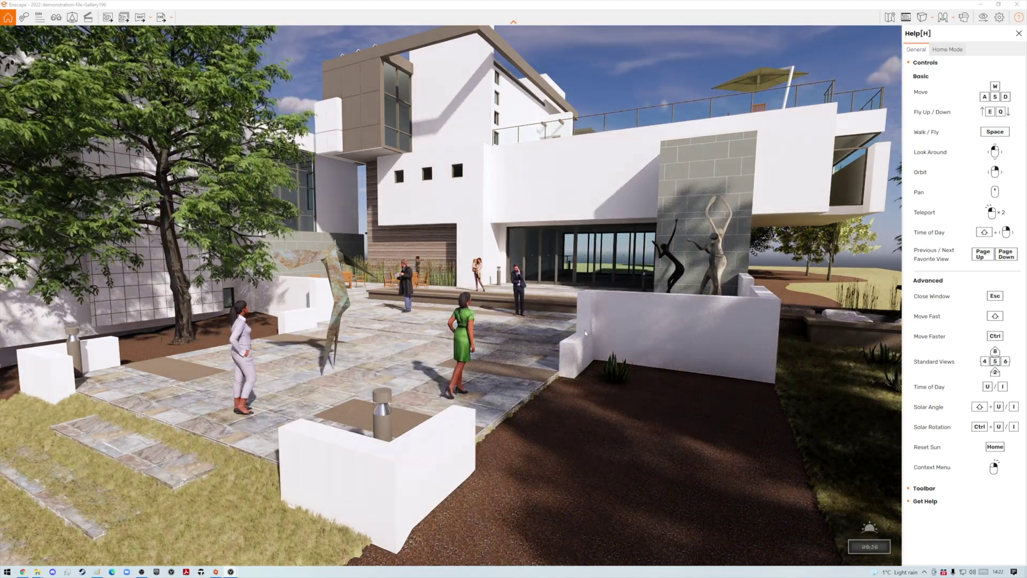
key("u")
key("i")
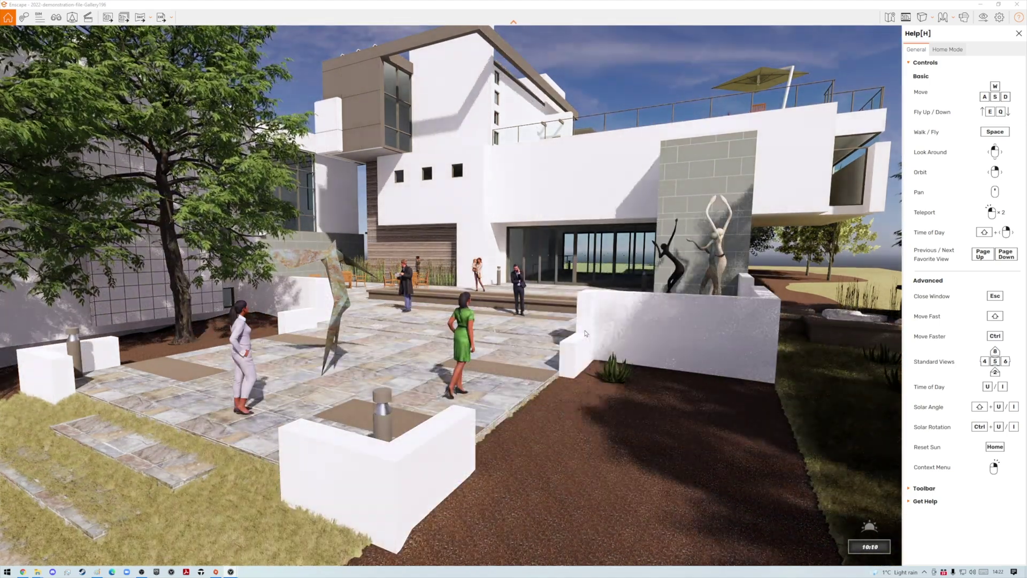
key("i")
key("u")
key("i")
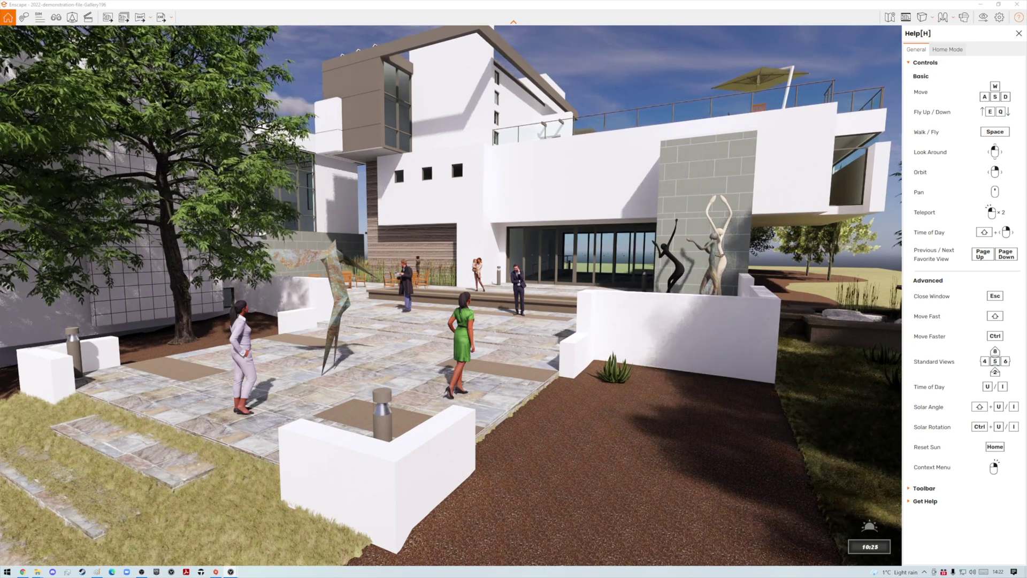
key("u")
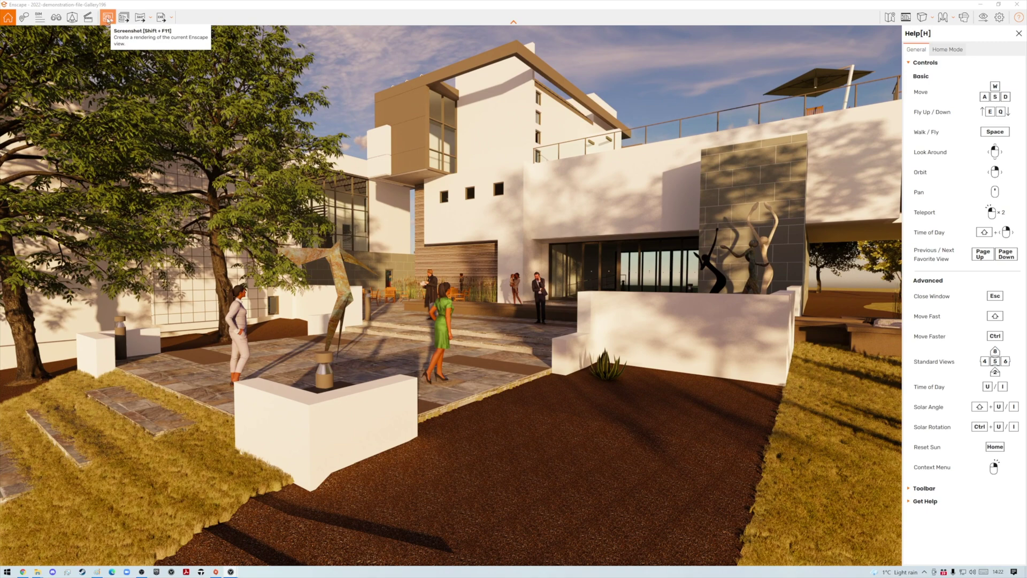
Export a screenshot rendering of the warmly lit terrace view and return to the Enscape window.
left_click(107, 18)
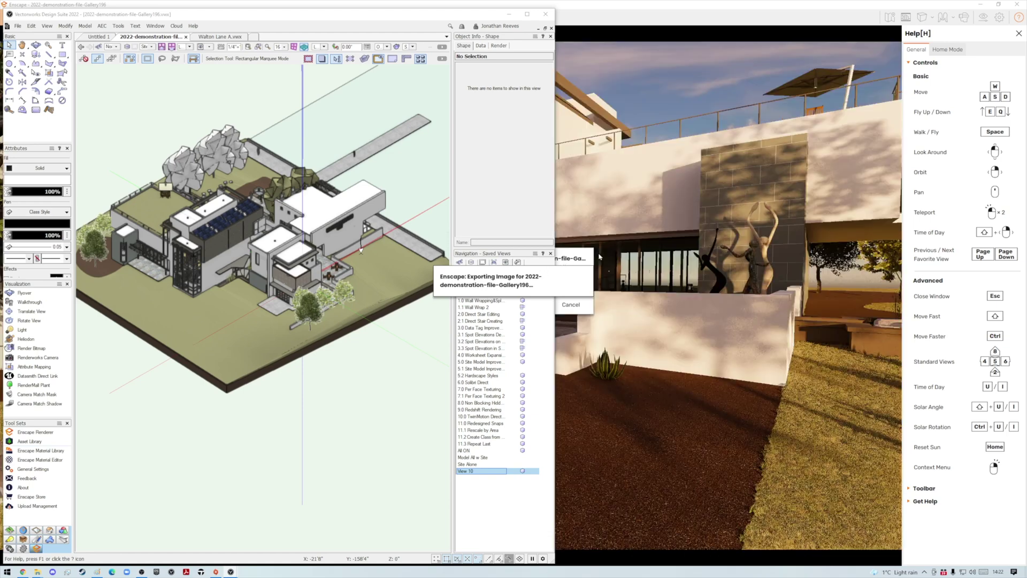
left_click(855, 4)
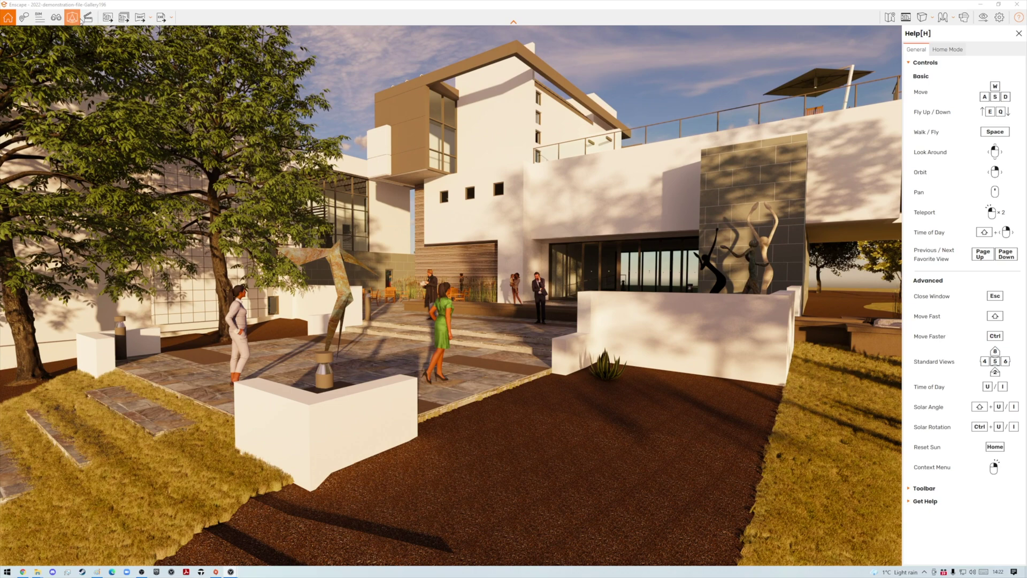
Create a view from the current Enscape camera in View Management and save it as View 11.
left_click(57, 19)
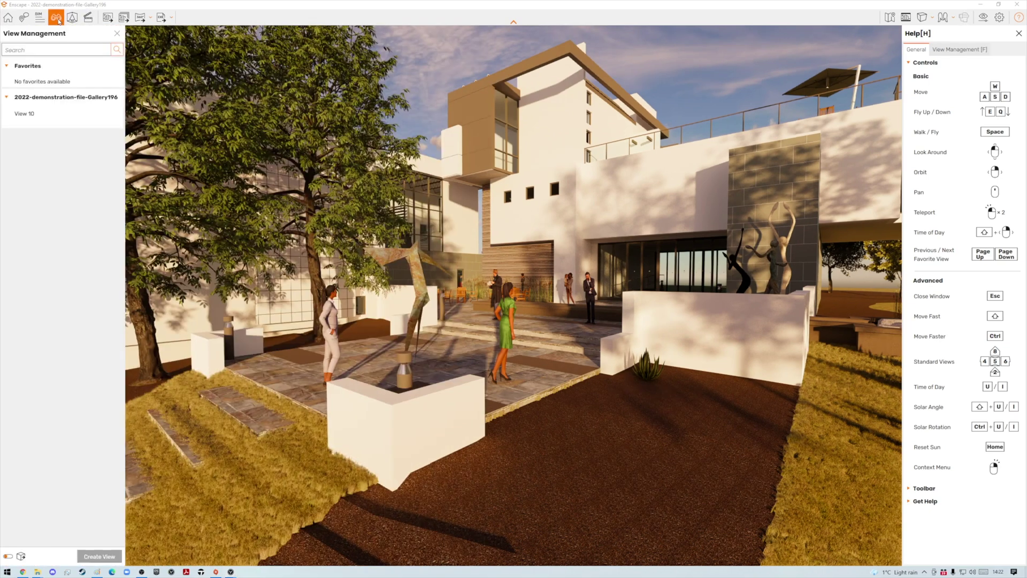
left_click(100, 557)
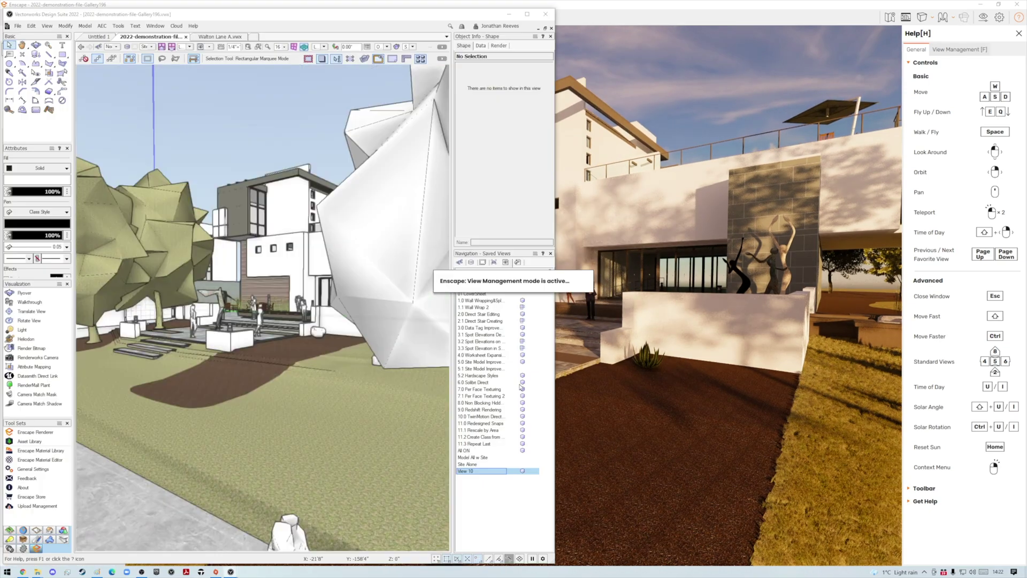
type("View 11")
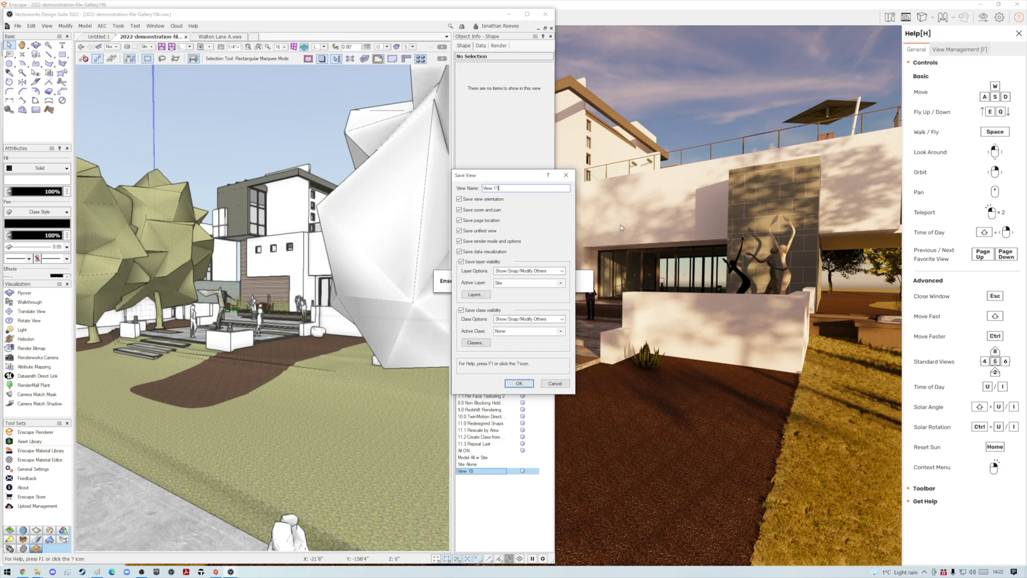
left_click(520, 383)
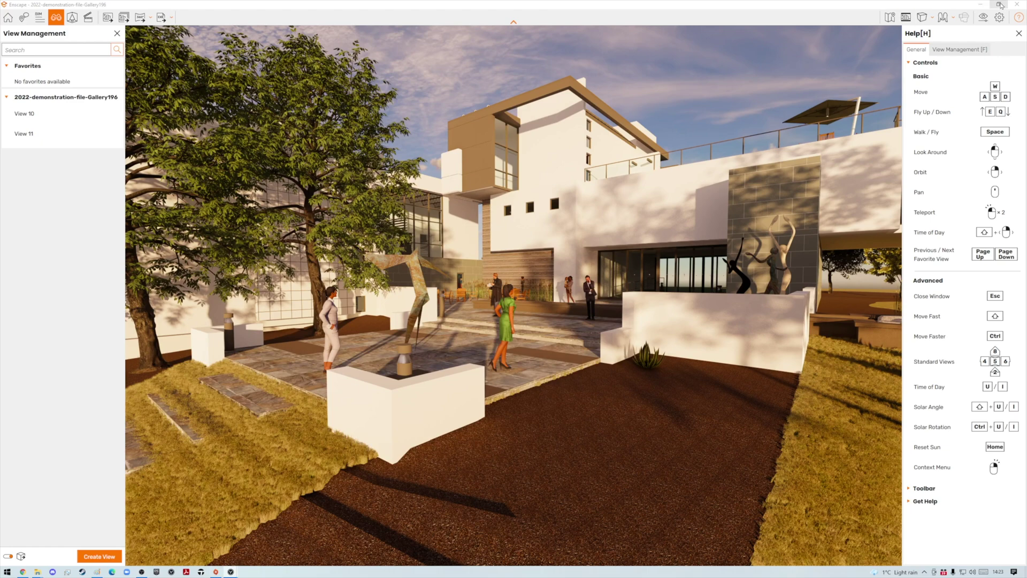
Restore the Enscape window, dock it on one half of the desktop and bring Vectorworks up beside it.
left_click(997, 4)
left_click_drag(821, 16, 1024, 32)
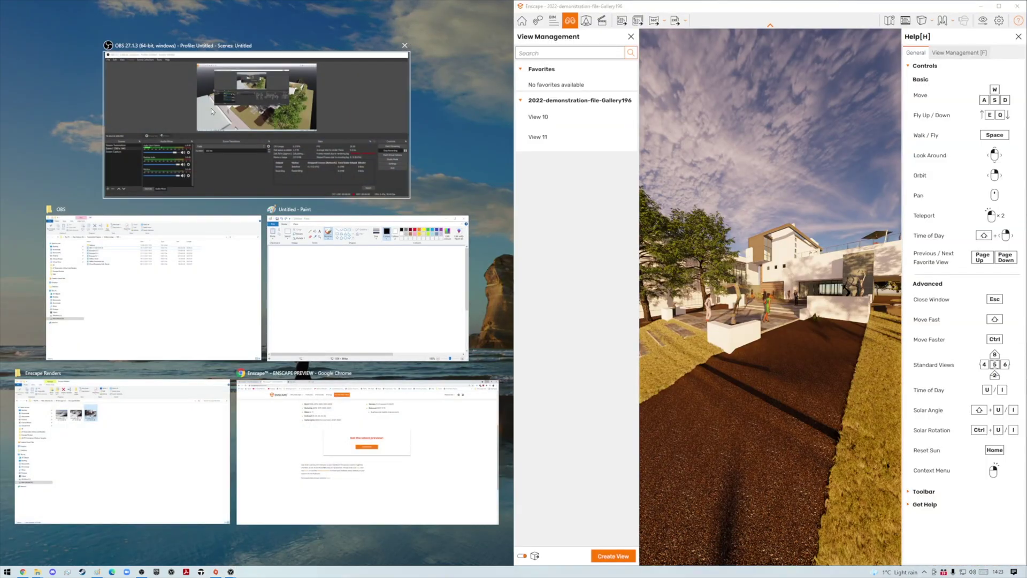
left_click(233, 574)
left_click(214, 539)
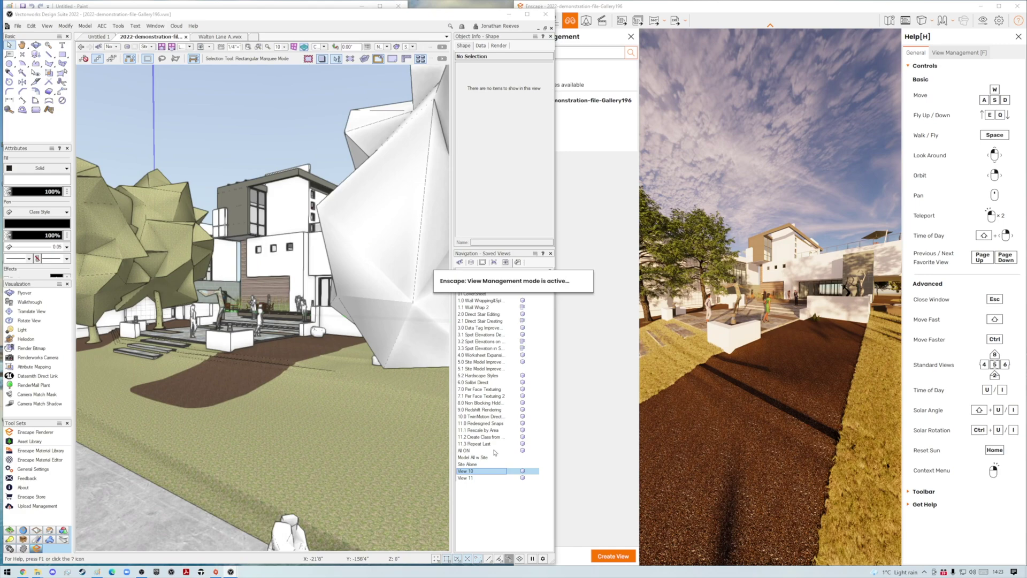
Recall saved View 10 in Vectorworks, activate the Enscape Renderer tool and switch the synchronized cameras to View 11.
double_click(466, 472)
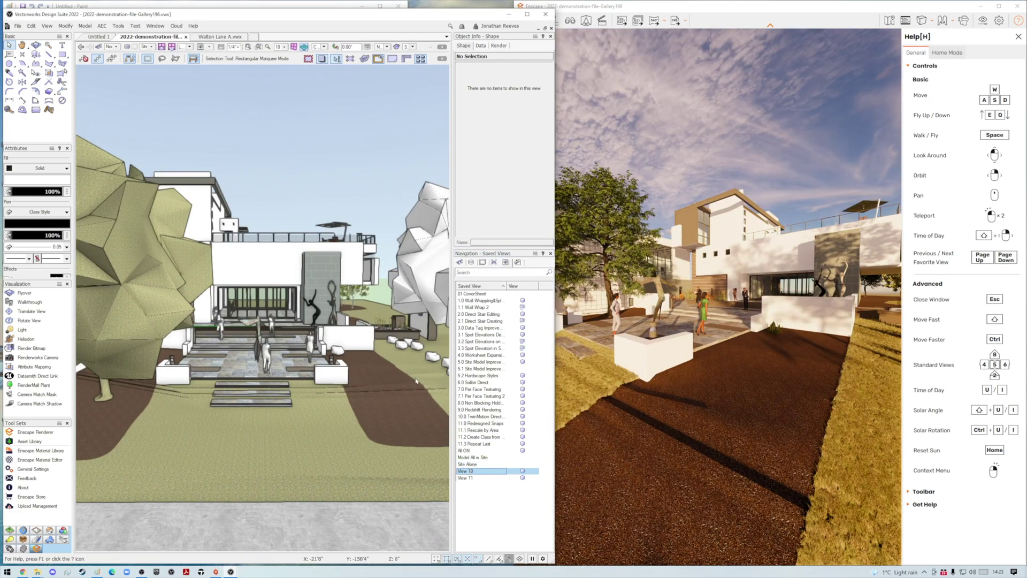
left_click(26, 432)
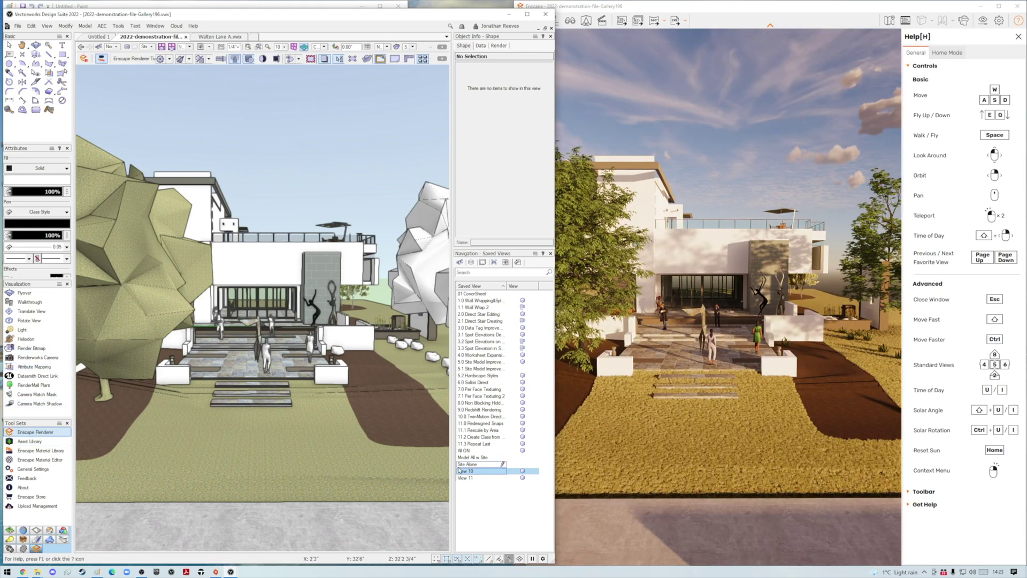
double_click(463, 477)
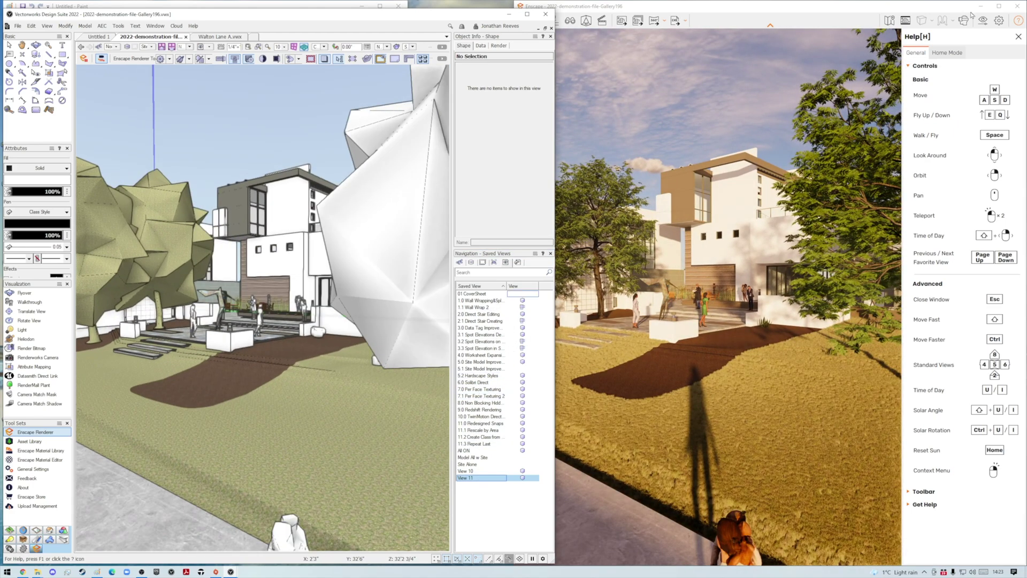
Maximize the Enscape window and view the model from the standard top view and a standard elevation facing the building.
left_click(999, 7)
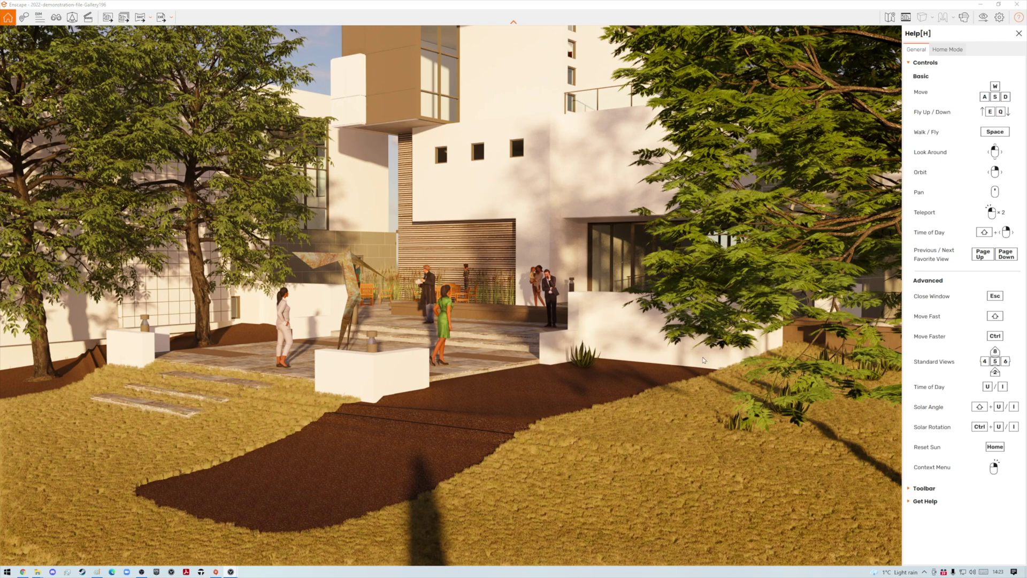
key("5")
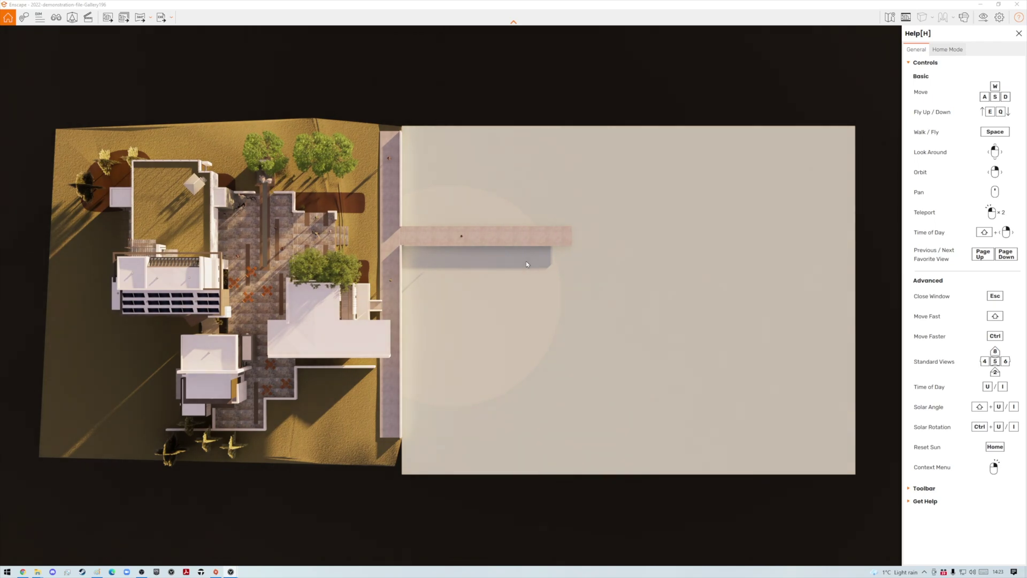
key("2")
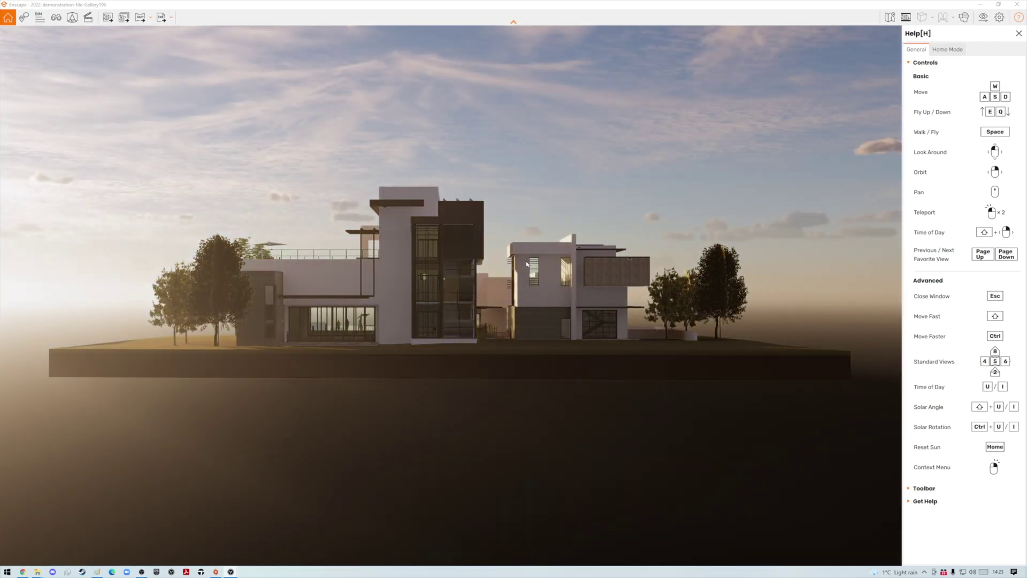
Advance the time of day through evening and night to 08:14 in the morning.
right_click_drag(527, 264, 652, 264, "shift")
key("i")
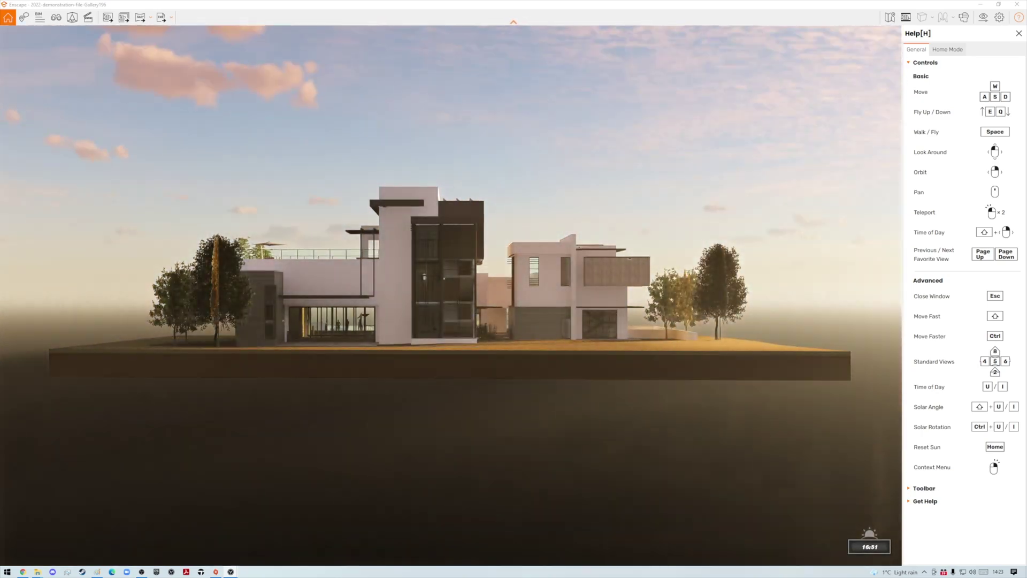
key("i")
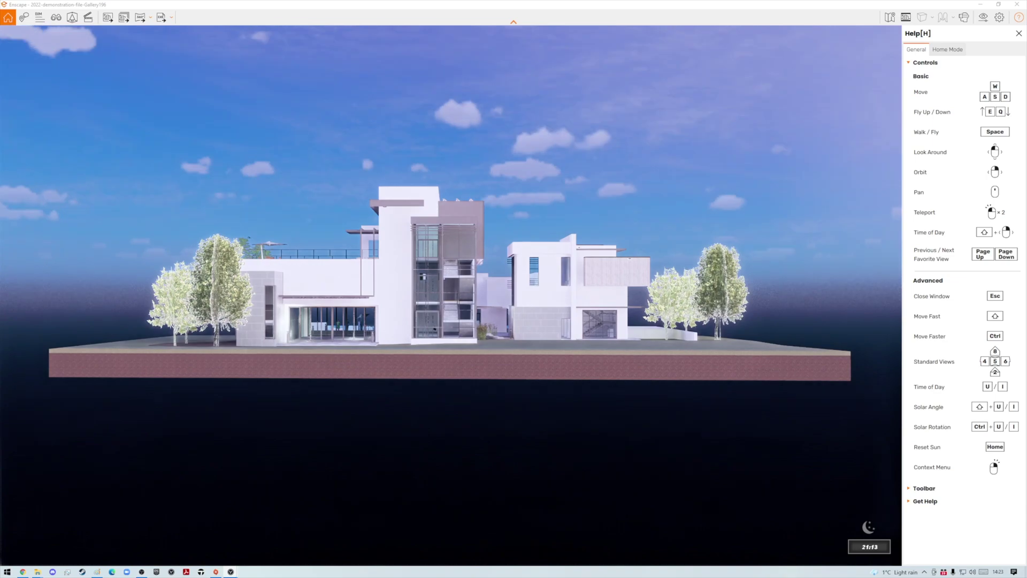
key("i")
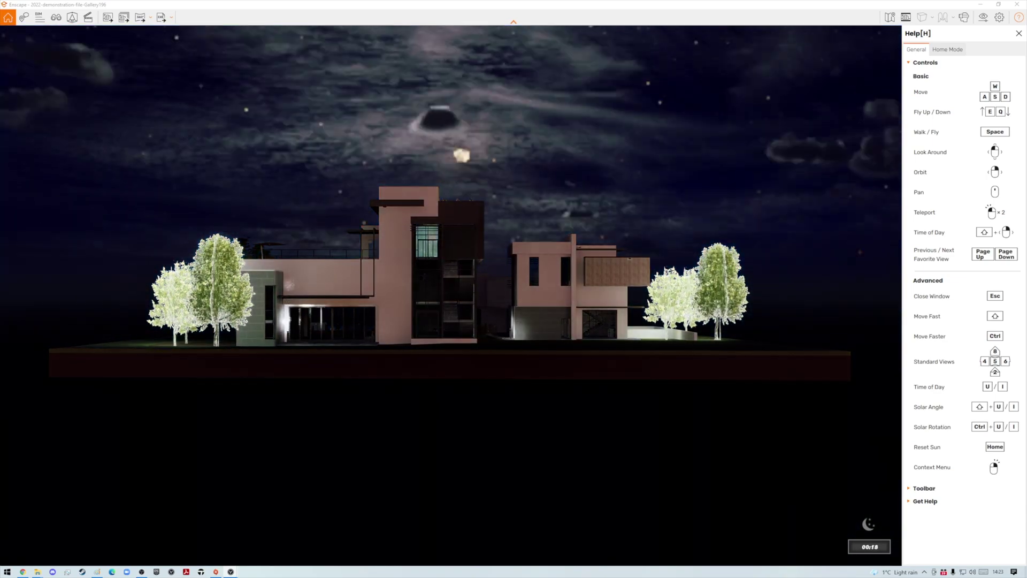
key("i")
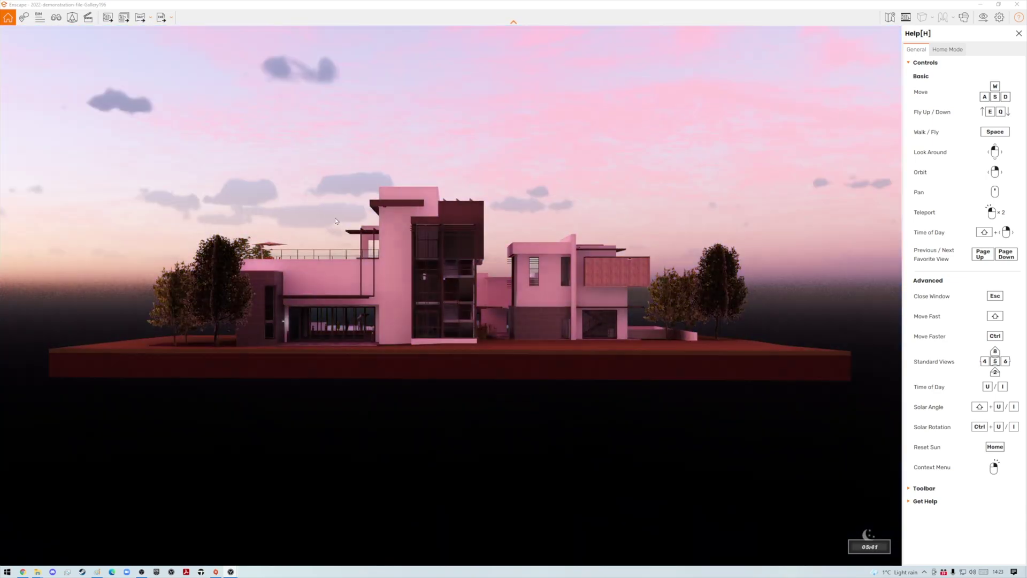
key("i")
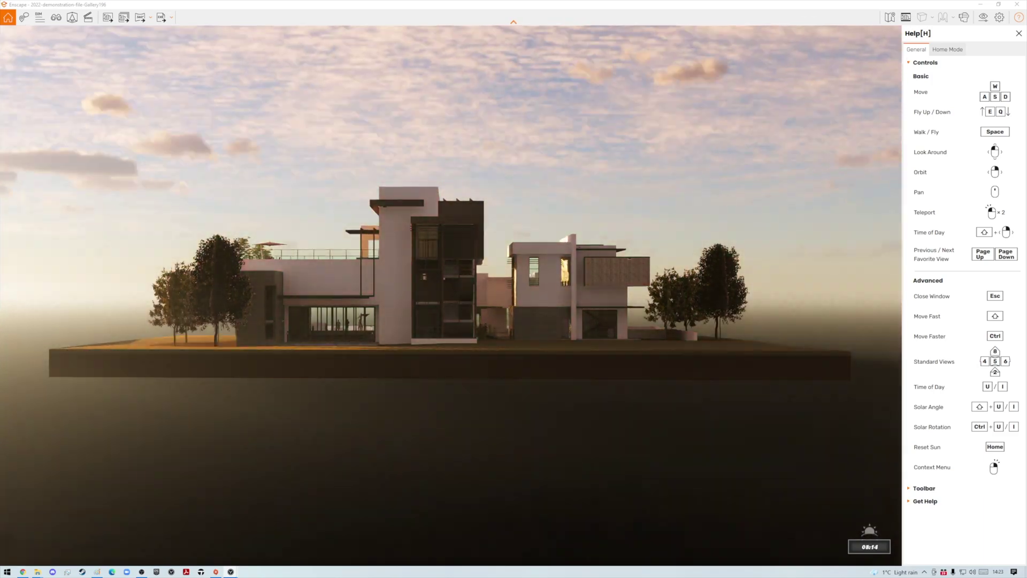
Adjust the time of day forward and back between about 09:17 and 10:23 in the standard side view.
key("i")
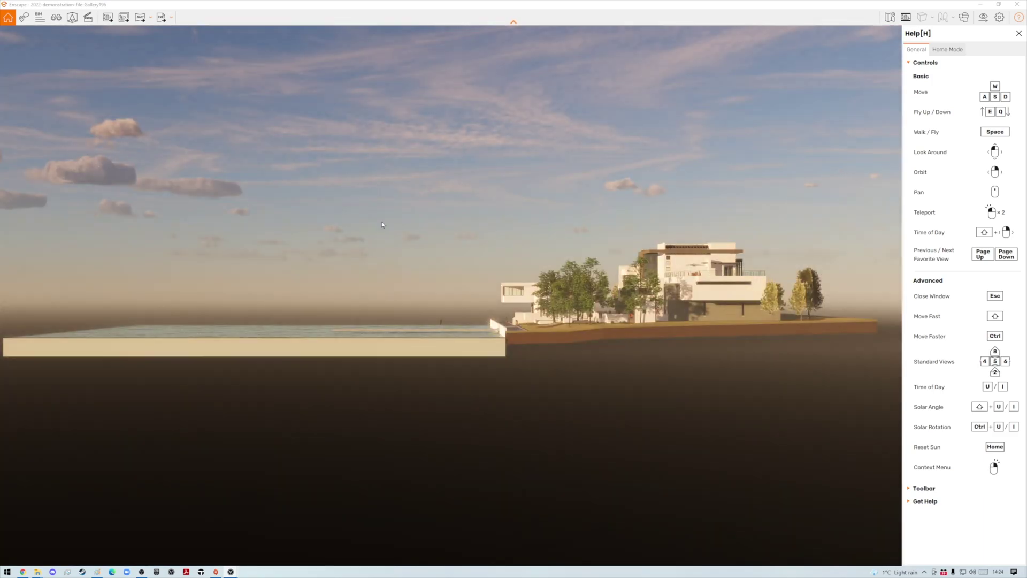
key("i")
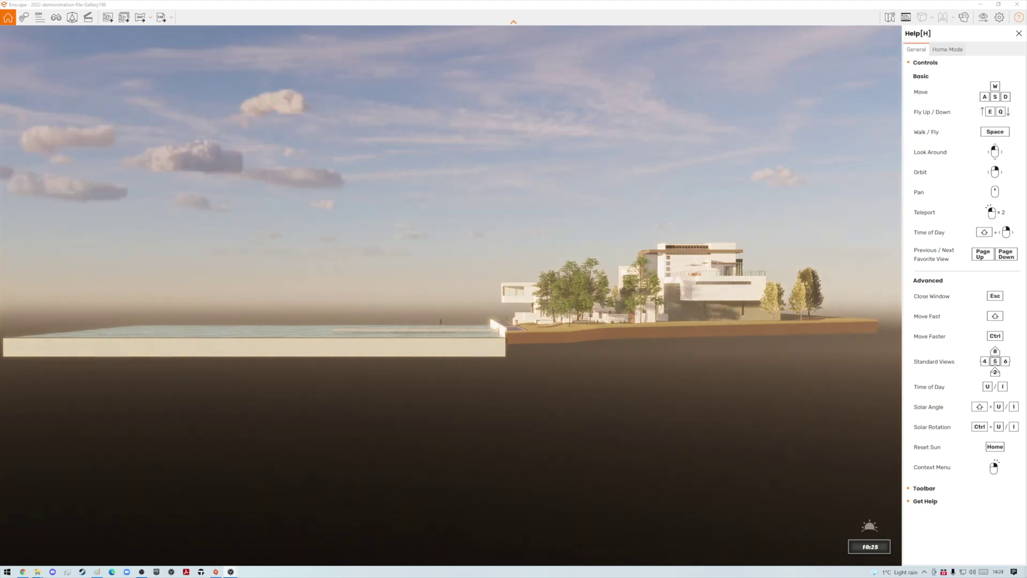
key("u")
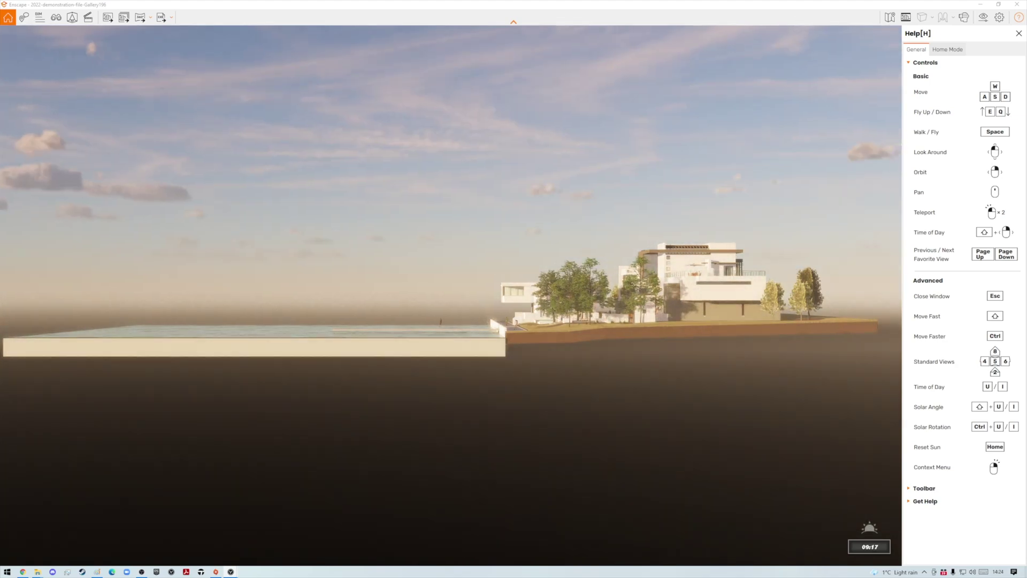
key("i")
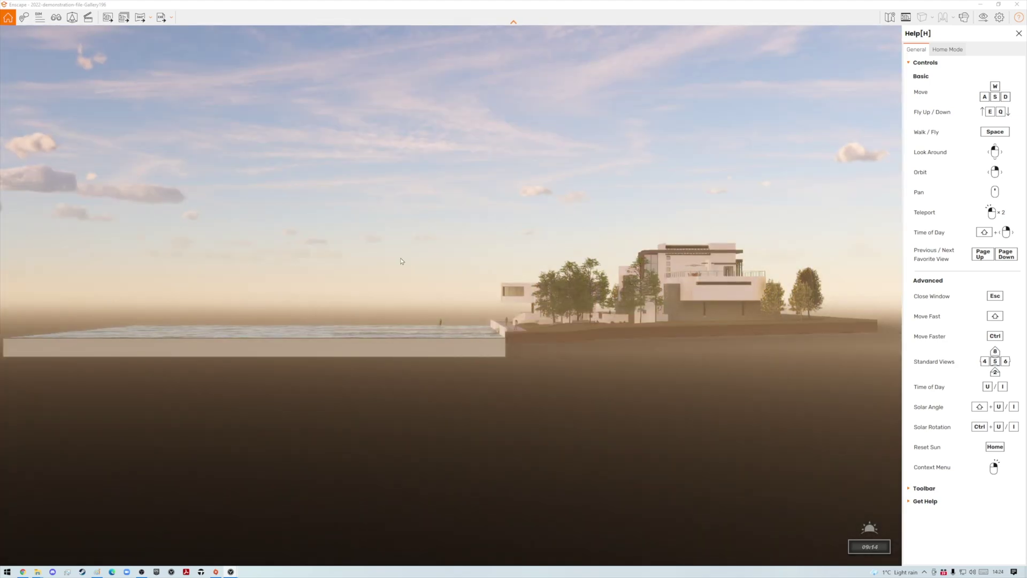
Show the standard waterfront elevation, move in over the water towards the jetty and set the time of day to 09:43.
key("2")
key("4")
key("2")
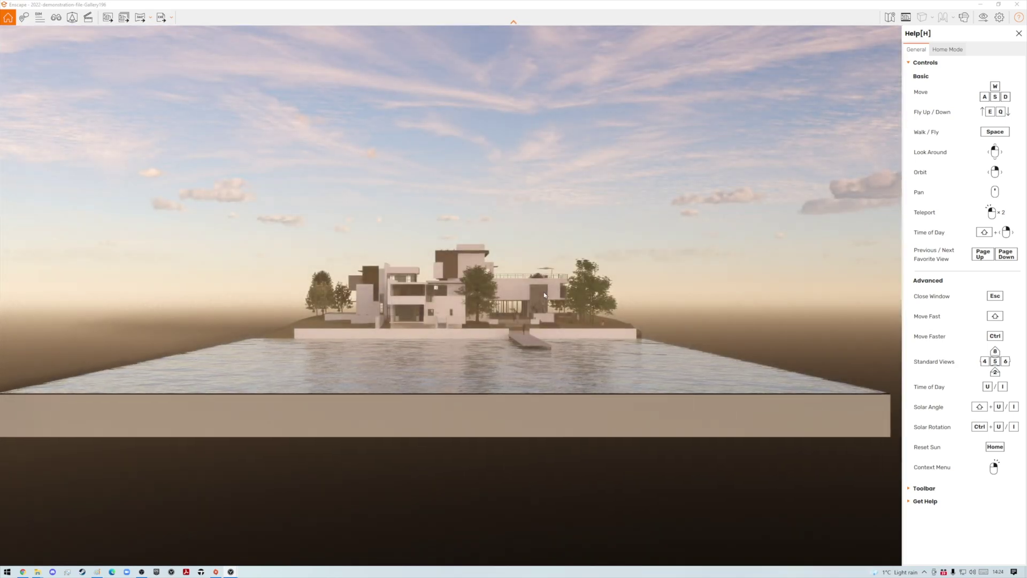
key("w")
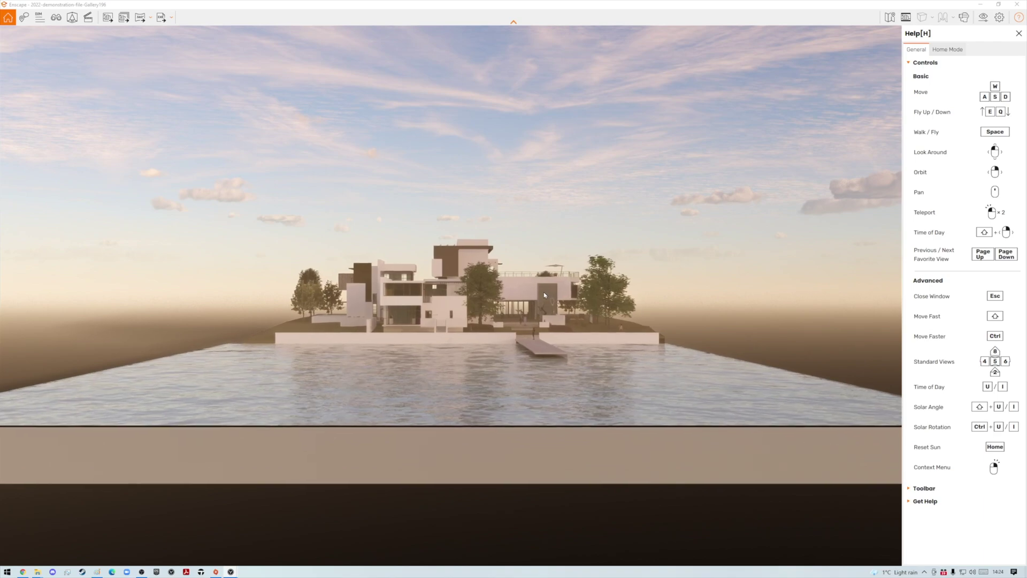
key("w")
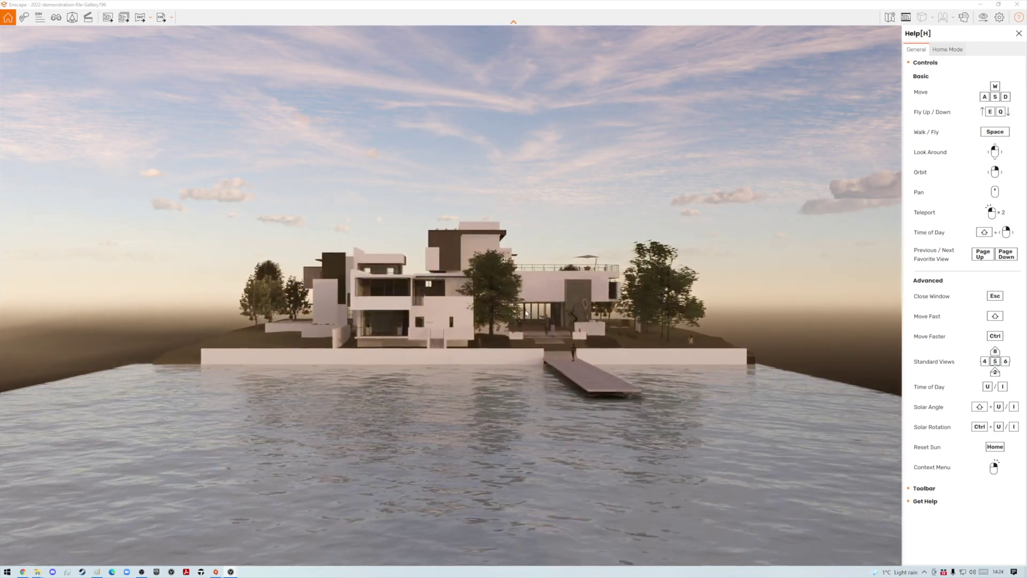
middle_click_drag(572, 330, 527, 318)
right_click_drag(527, 318, 557, 319, "shift")
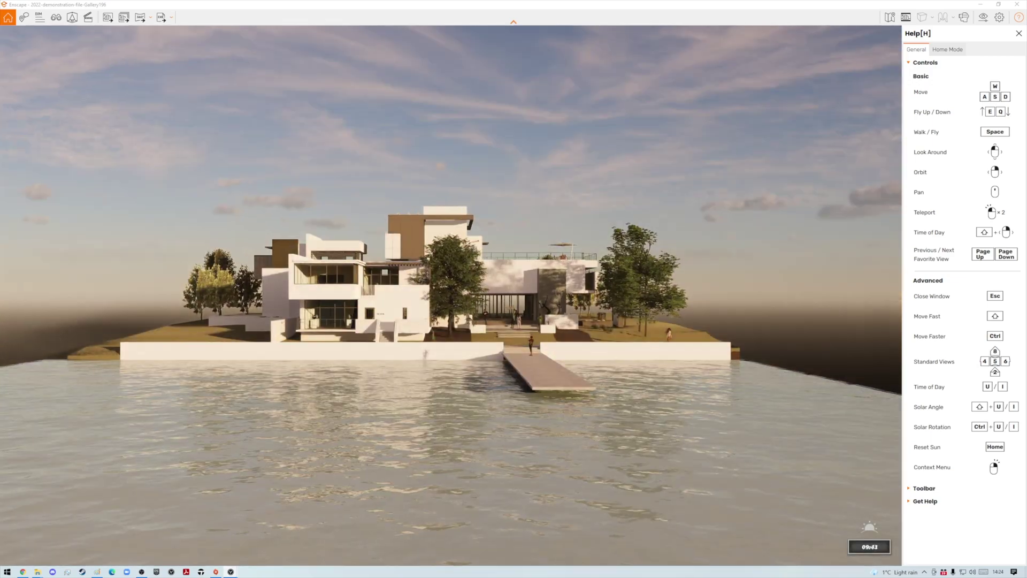
Return to the standard waterfront elevation and move the camera in until the building and jetty fill the frame.
left_click(106, 19)
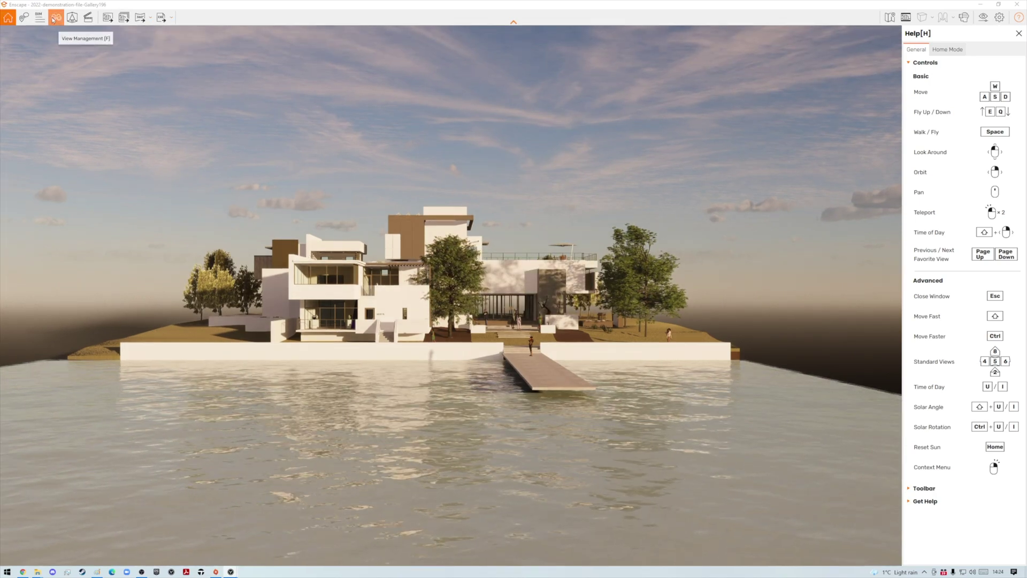
right_click_drag(541, 440, 586, 448, "shift")
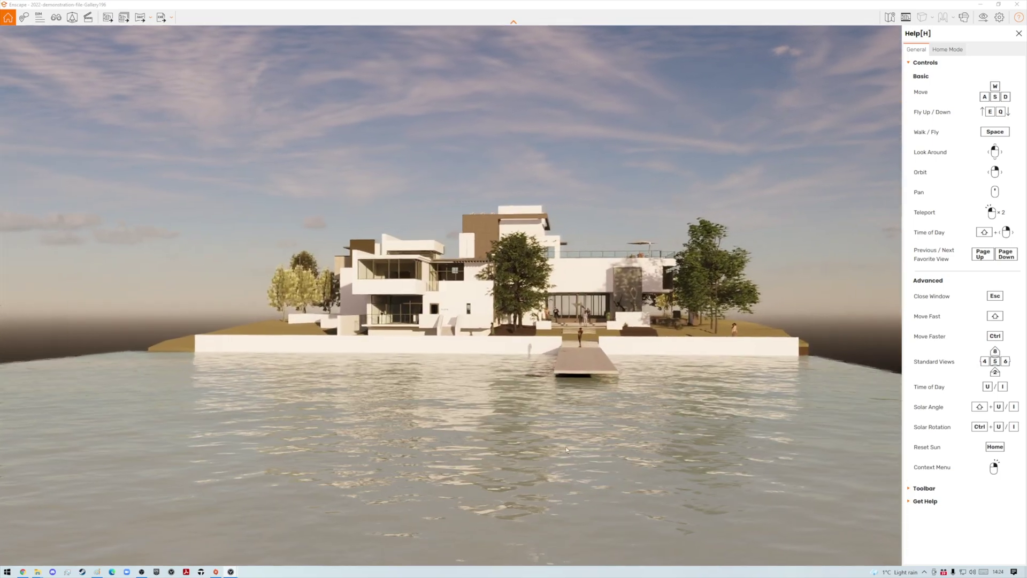
key("6")
key("Page_Down")
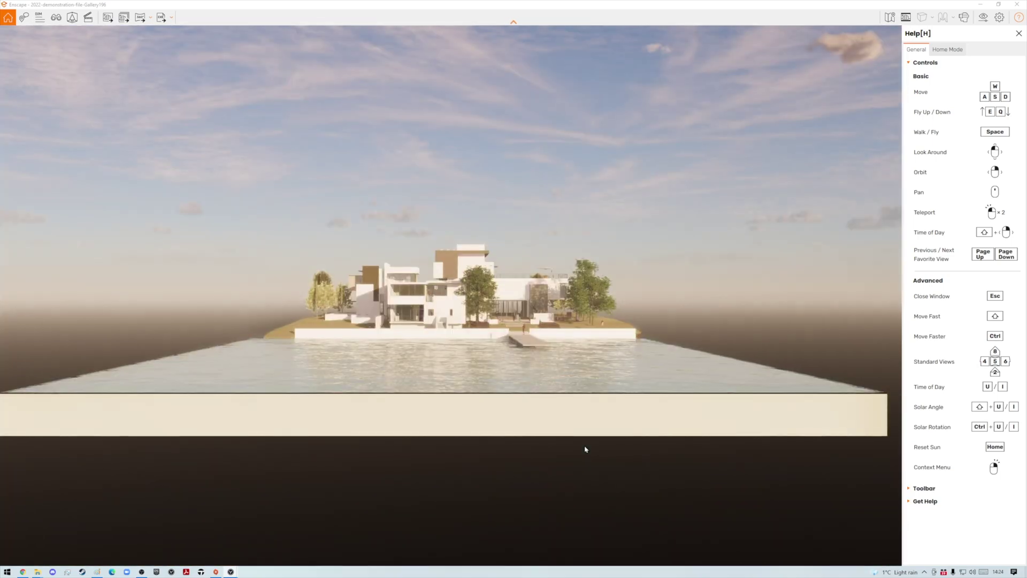
key("w")
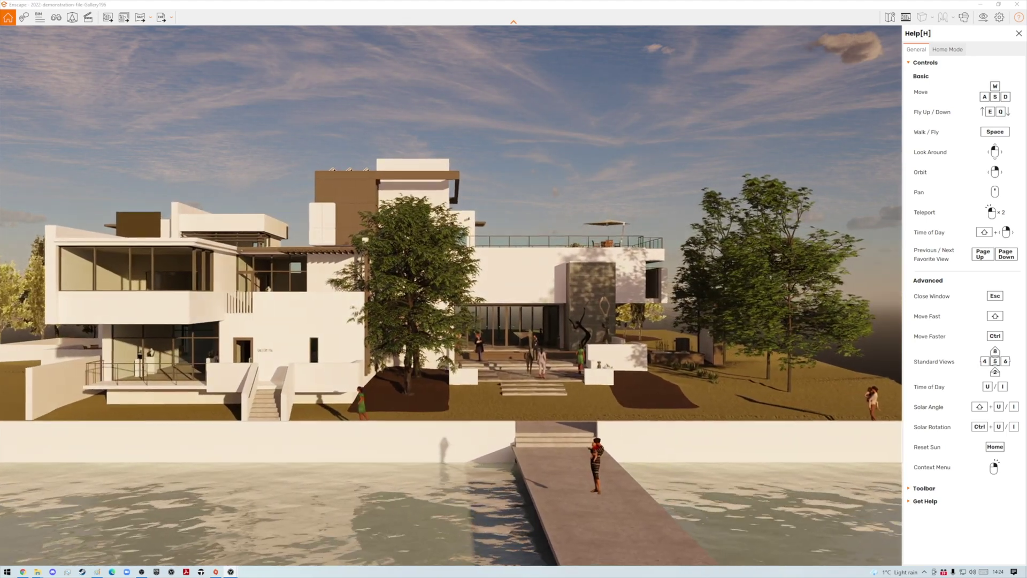
Create a view from the current Enscape camera in View Management, save it as View 12 and close View Management.
left_click(56, 17)
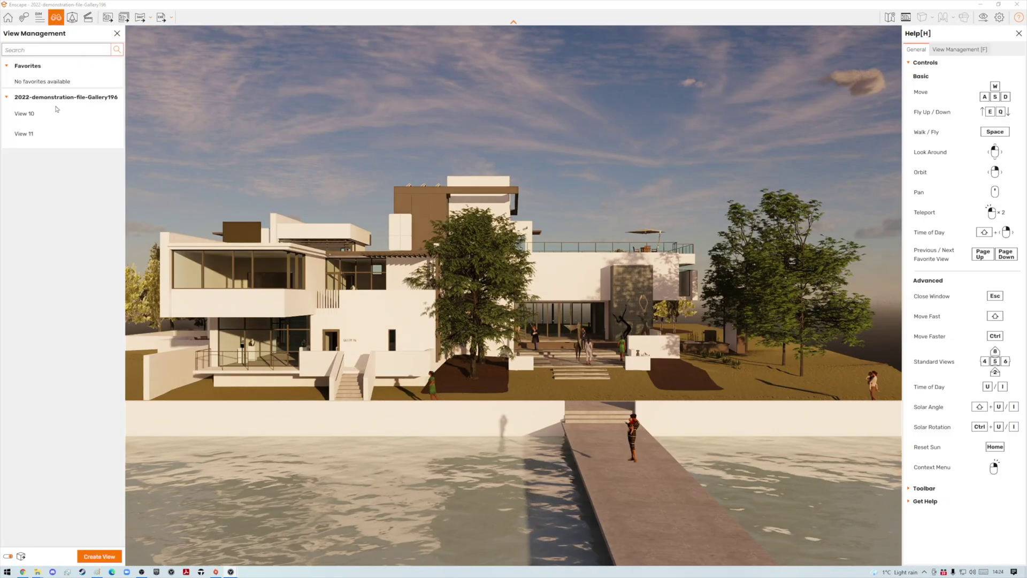
left_click(98, 557)
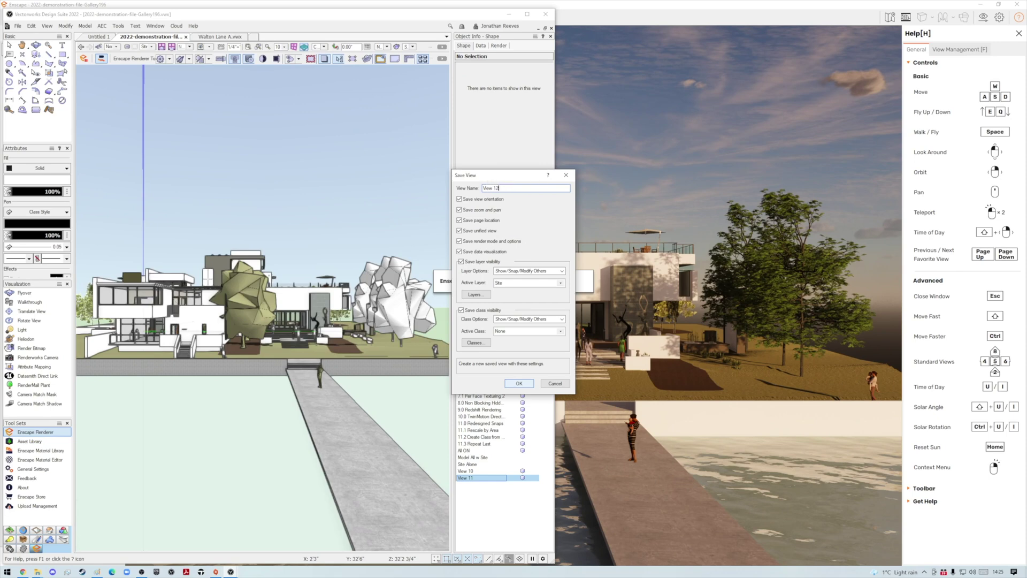
left_click(524, 383)
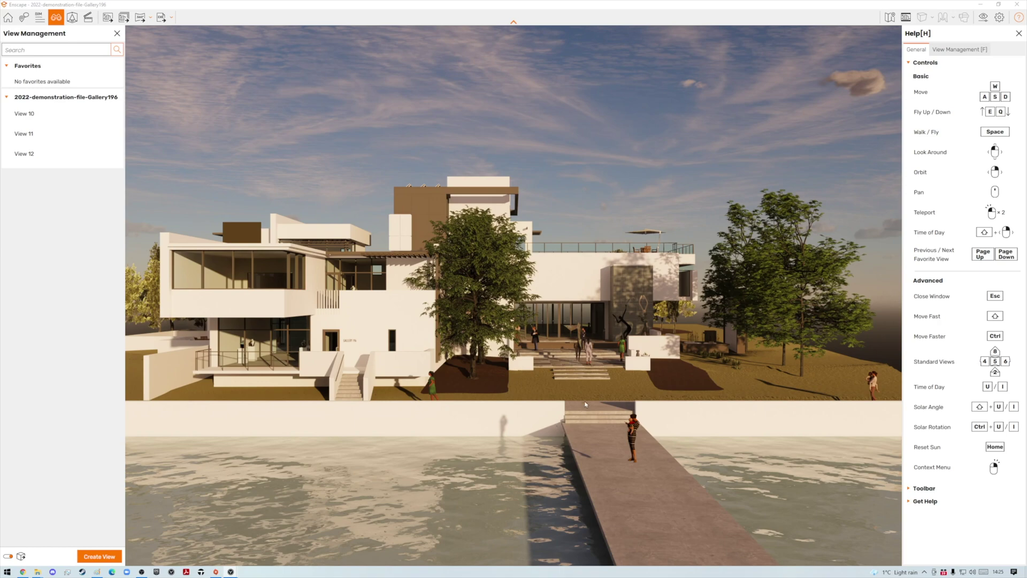
left_click(117, 34)
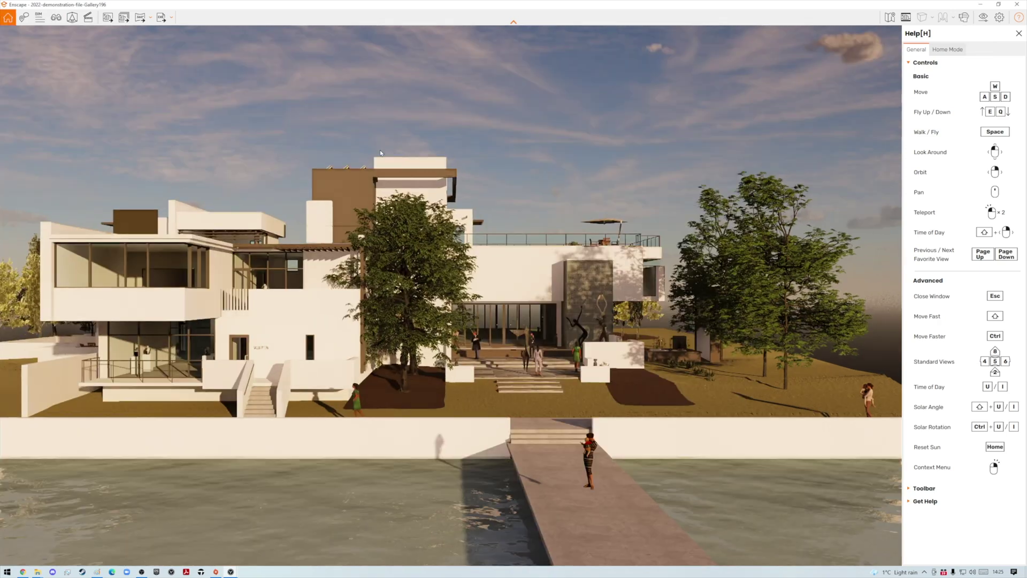
Change the sun's position so the shadows fall away from the jetty figure's other side, and reframe the building and jetty.
right_click_drag(508, 260, 593, 261, "shift")
middle_click_drag(509, 260, 608, 299)
key("d")
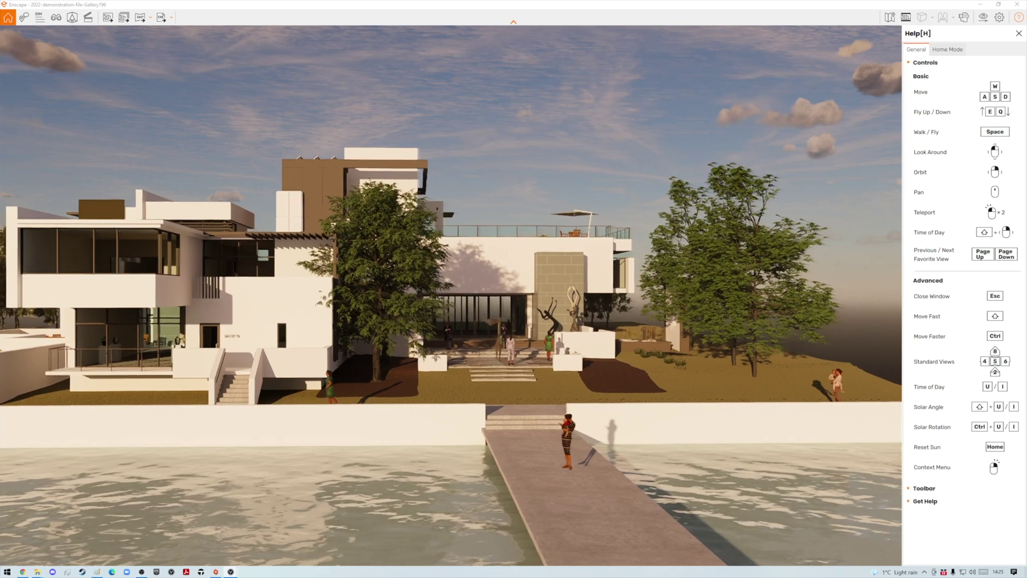
middle_click_drag(508, 260, 546, 248)
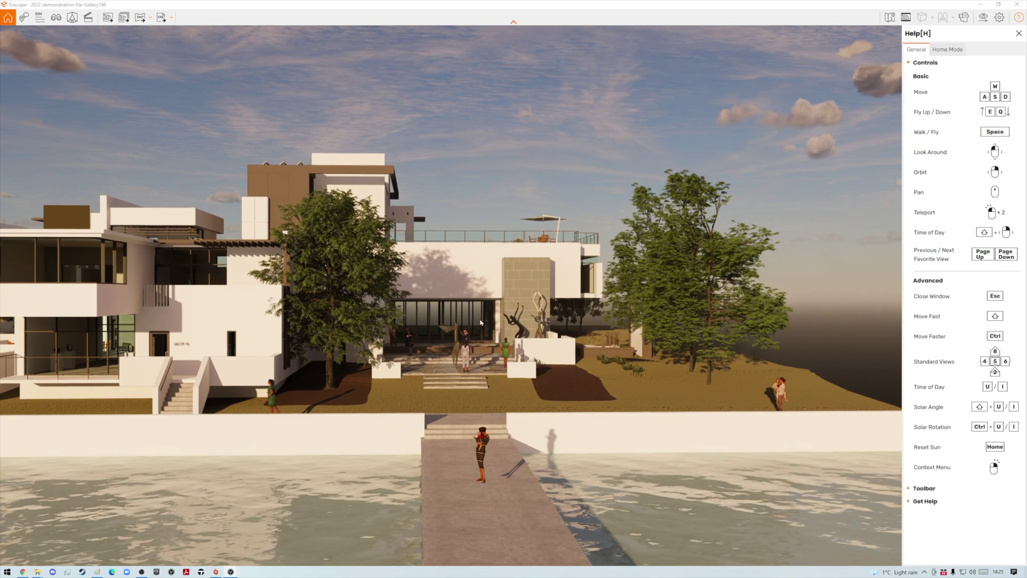
Open the Asset Library in multi-asset placement mode and define a rectangular strip on the lawn in front of the large tree.
left_click(73, 19)
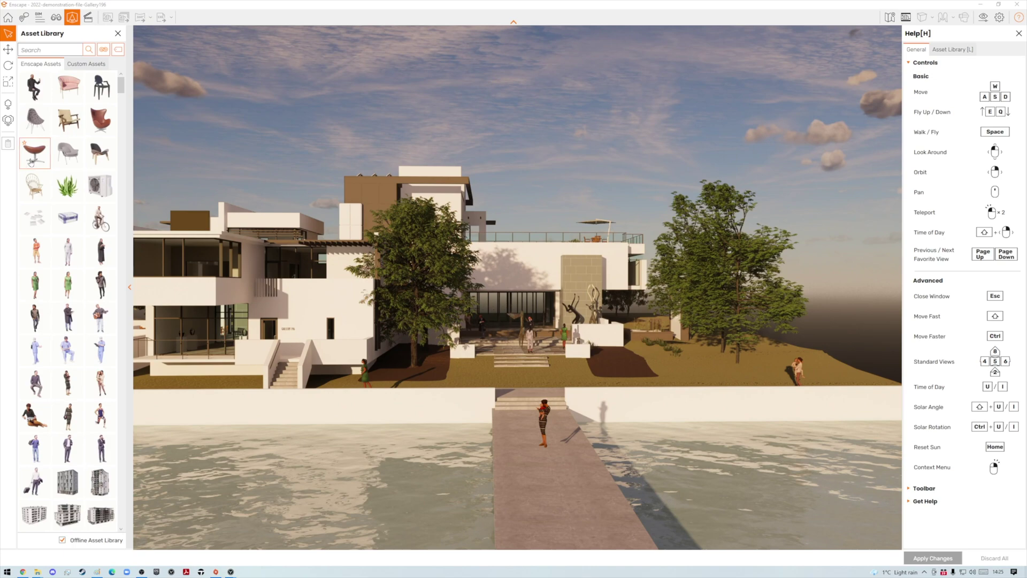
left_click(8, 122)
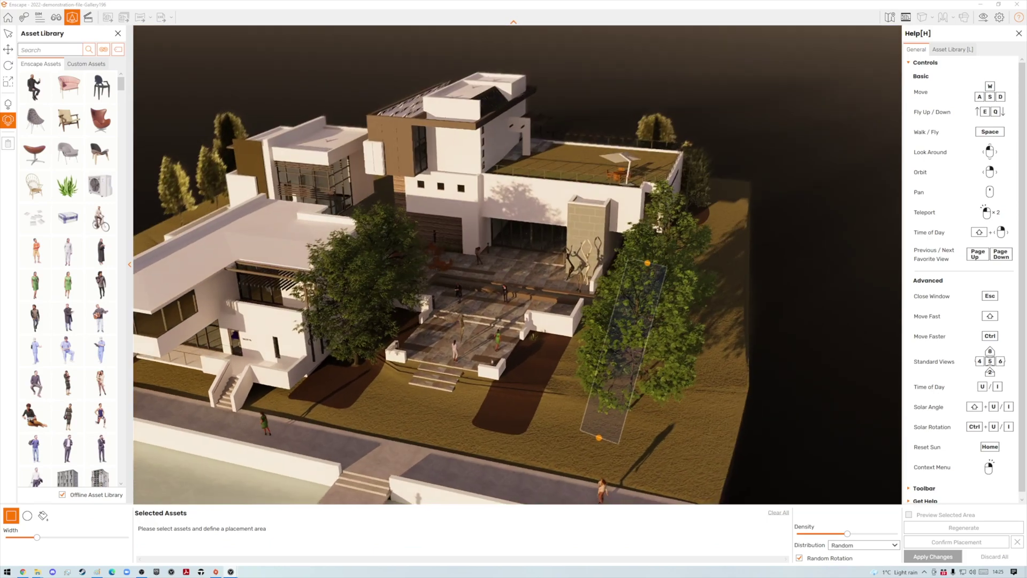
right_click_drag(647, 263, 637, 286)
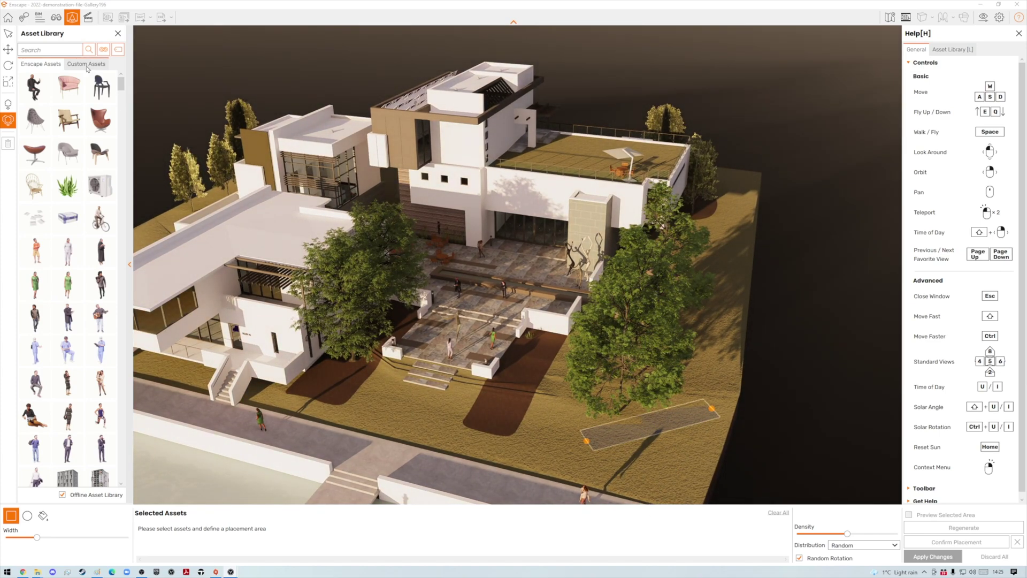
Scatter the fern, leafy shrub and reddish bush assets in the strip at a higher density, regenerate the layout and confirm the placement.
left_click(68, 186)
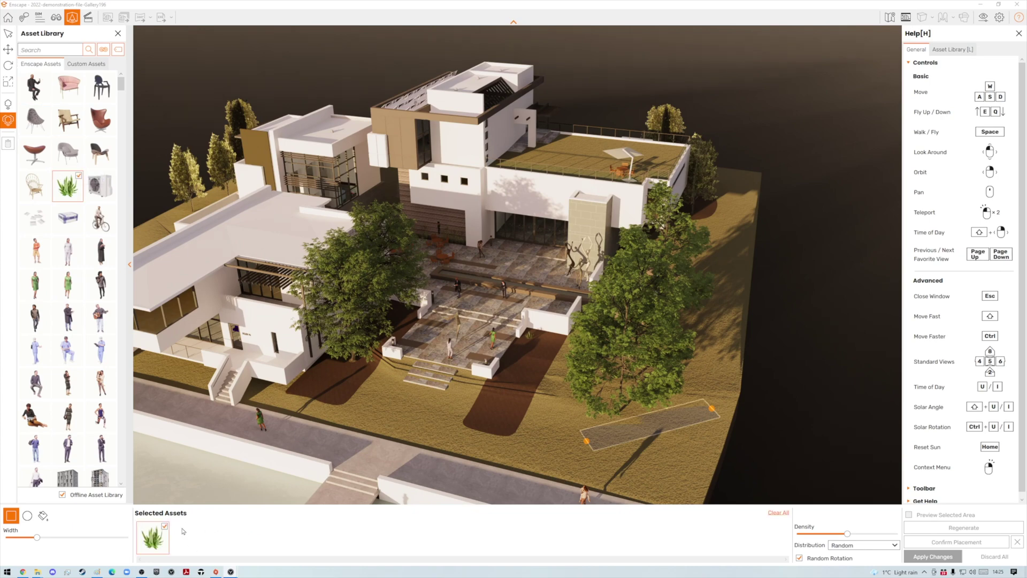
scroll(83, 287, "down", 10)
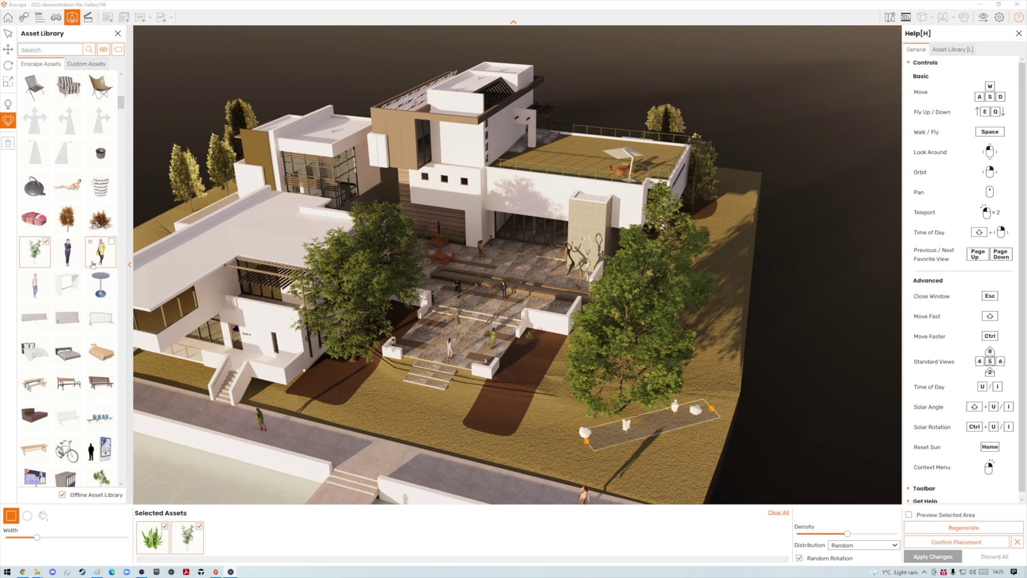
left_click(98, 228)
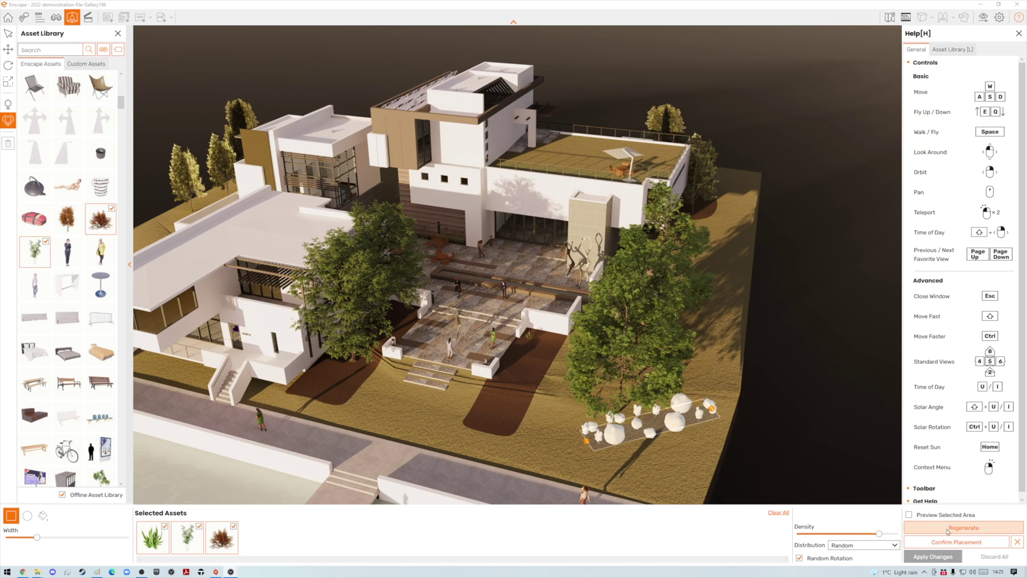
left_click(947, 531)
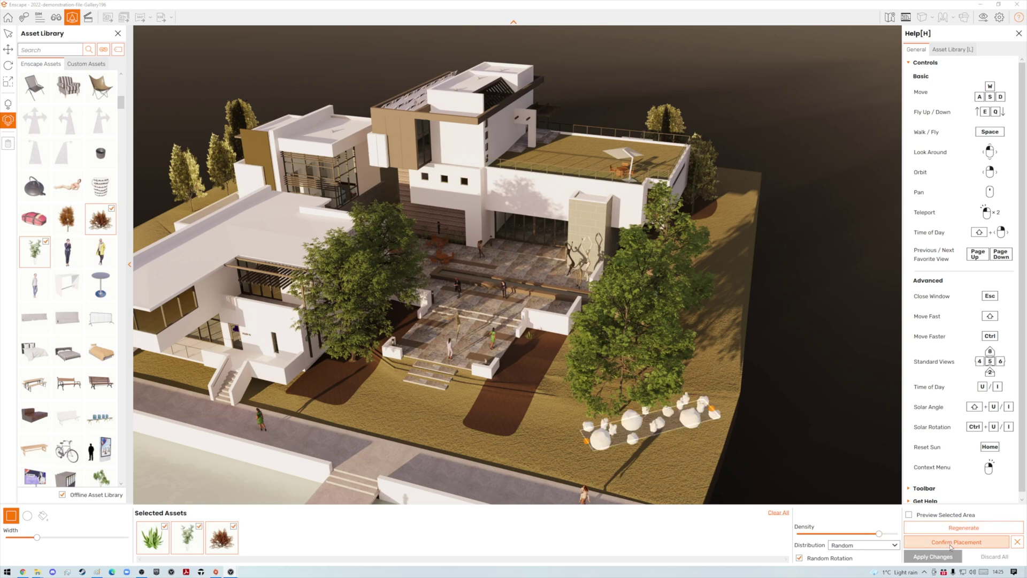
left_click(950, 543)
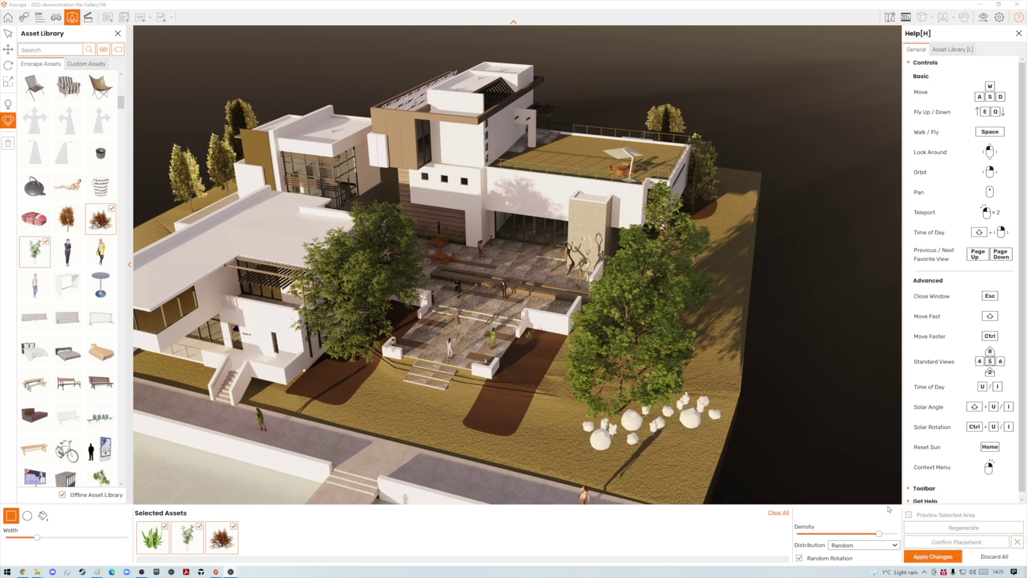